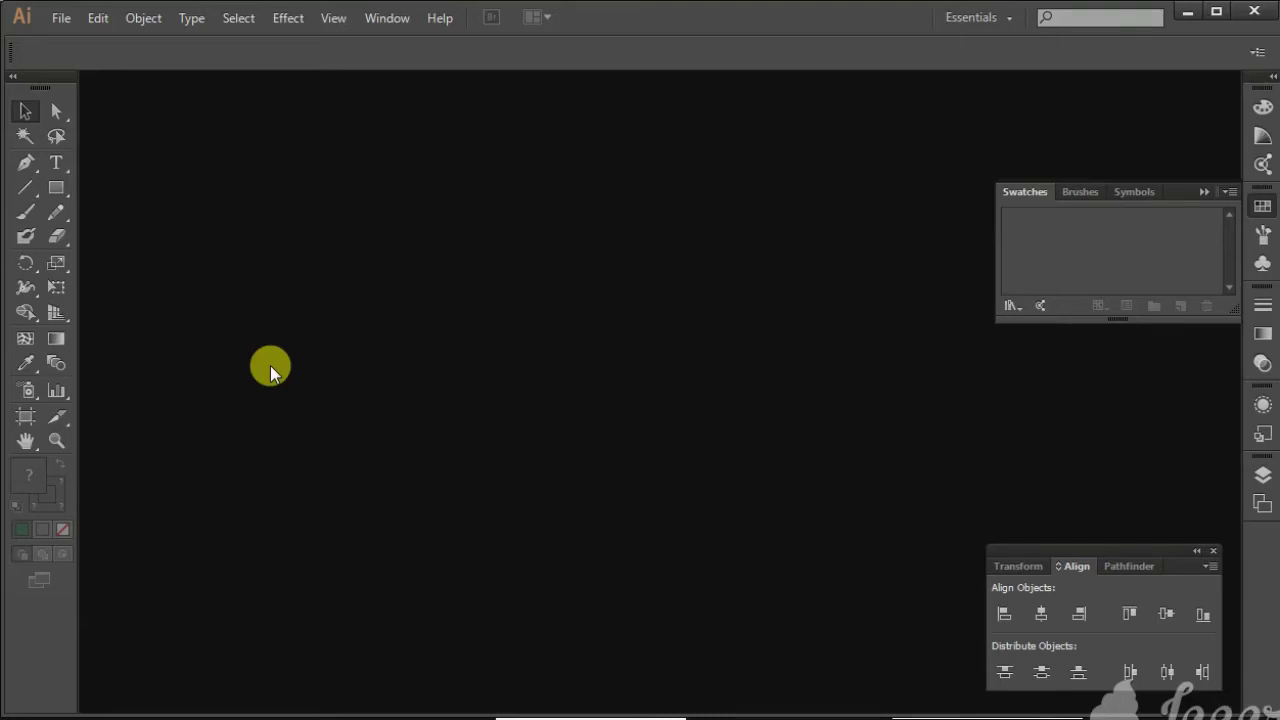
Create a new document and draw a dark green rectangle with no stroke.
key(ctrl+n)
click(815, 570)
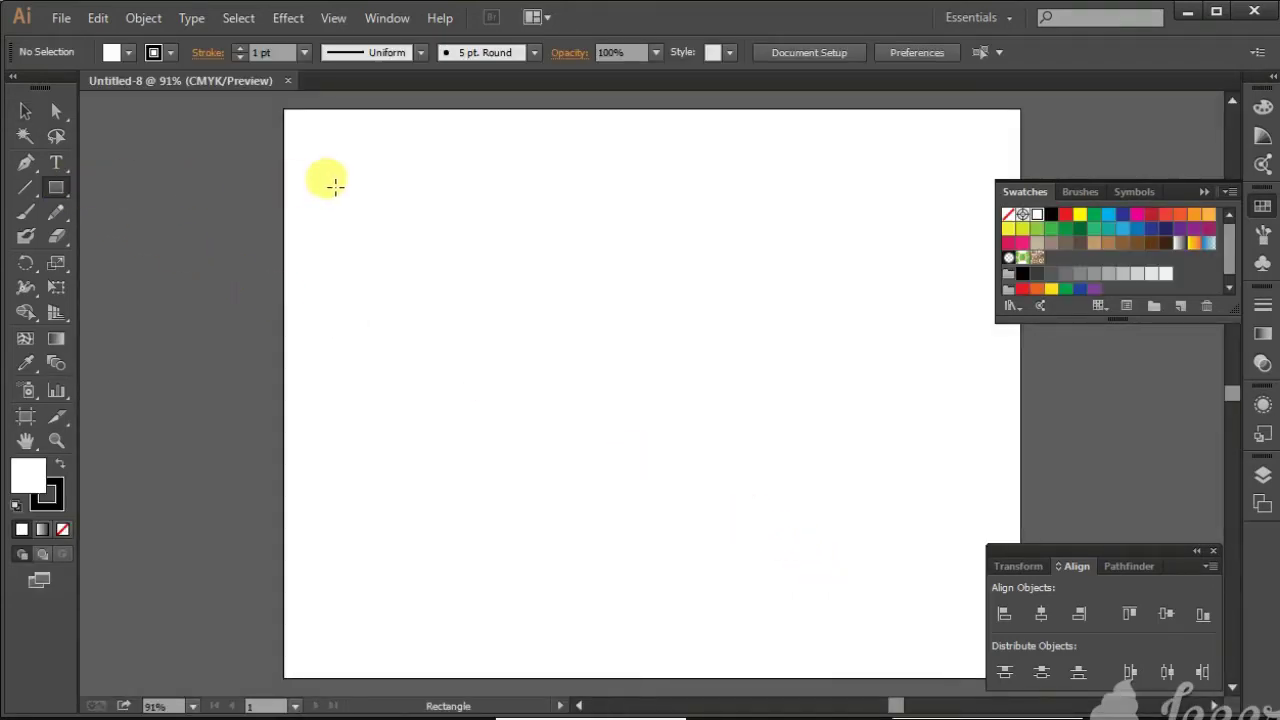
drag(323, 154, 411, 197)
click(27, 112)
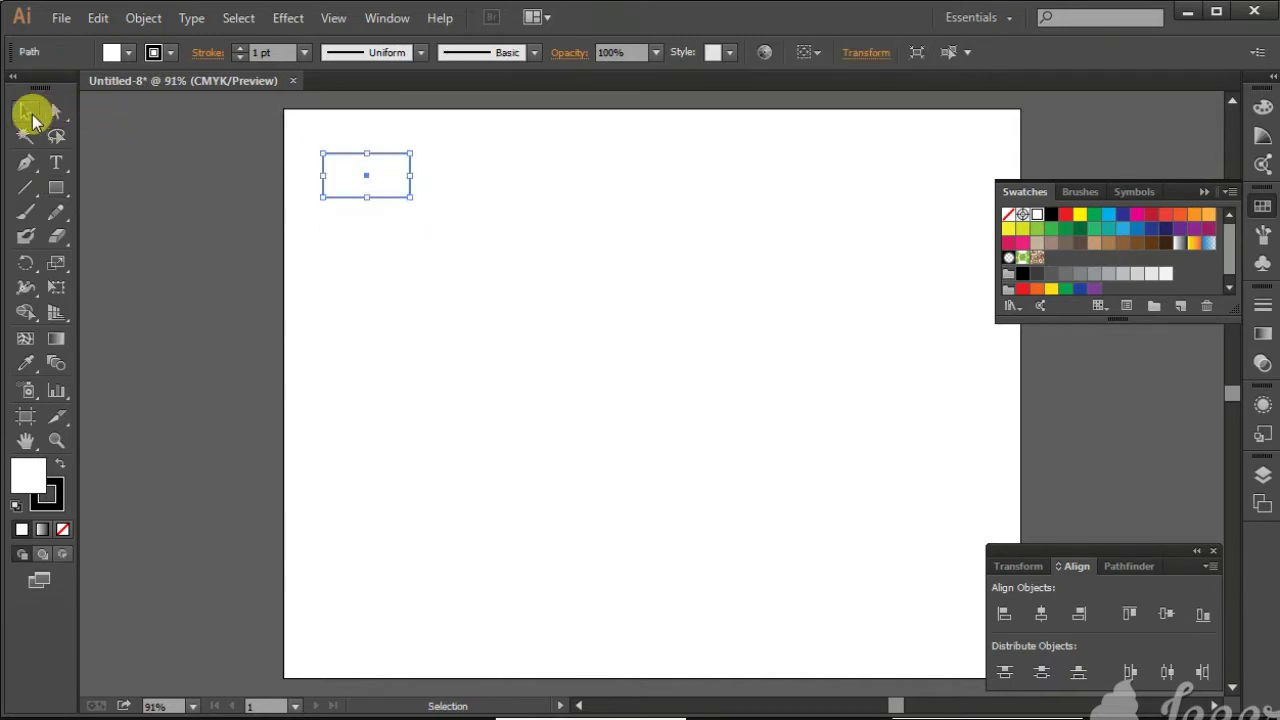
click(52, 505)
click(62, 529)
click(18, 470)
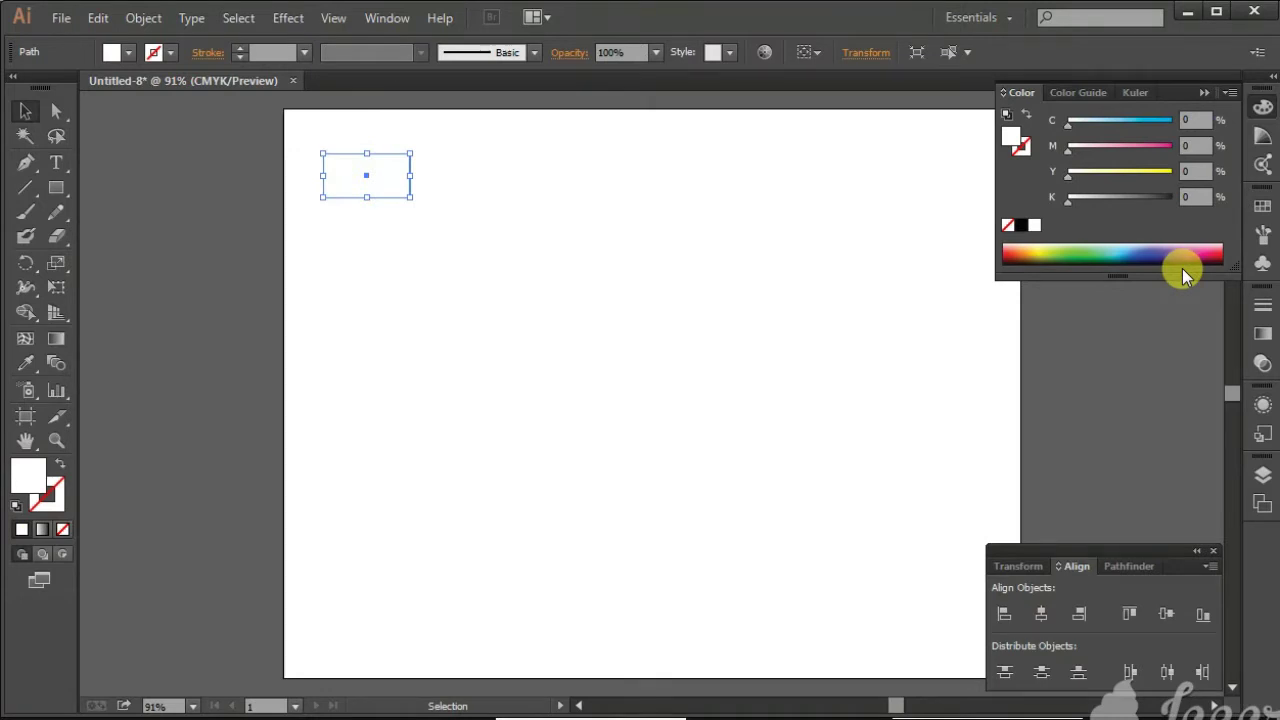
click(1262, 205)
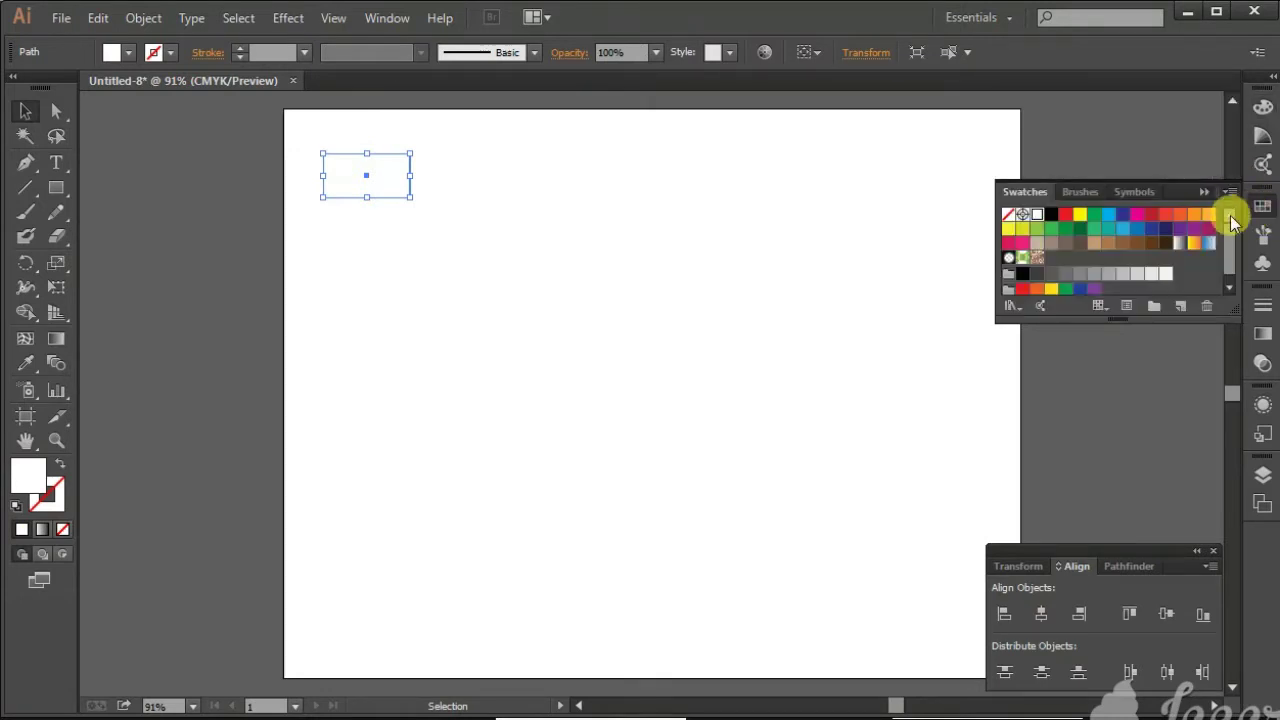
click(1083, 229)
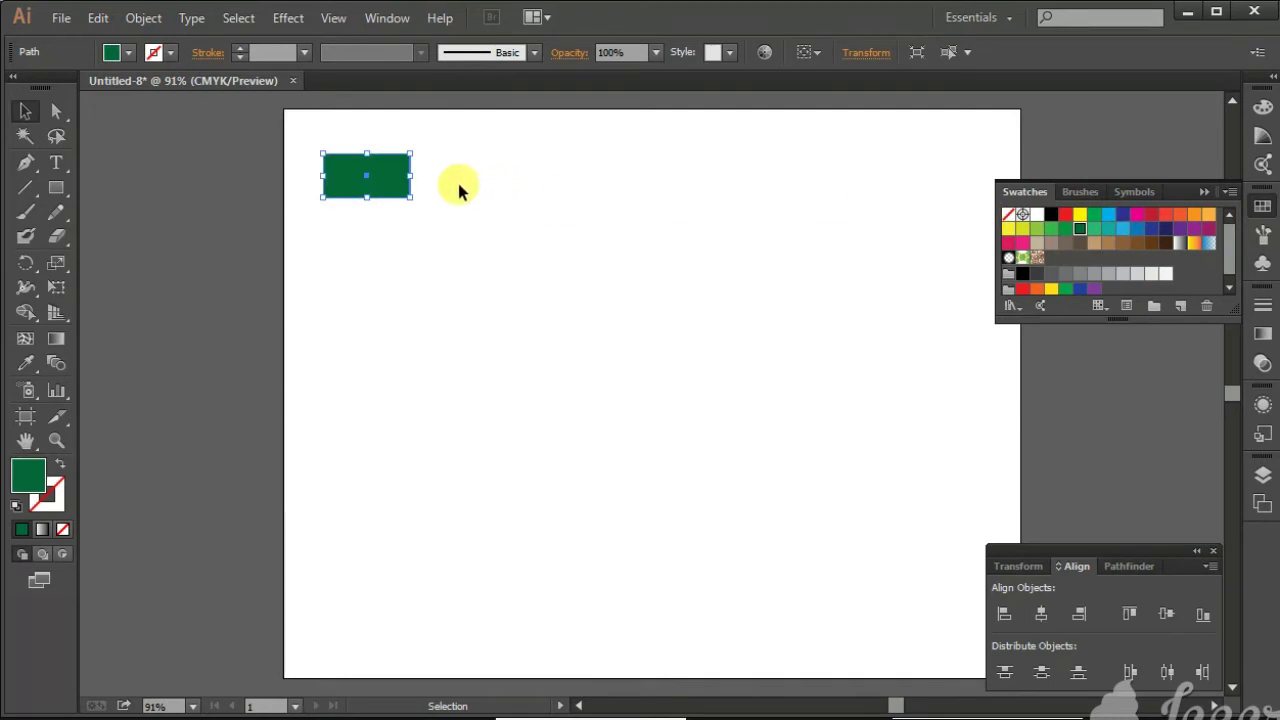
Duplicate the rectangle downward into orange, red, blue, navy and green copies.
drag(383, 177, 383, 234)
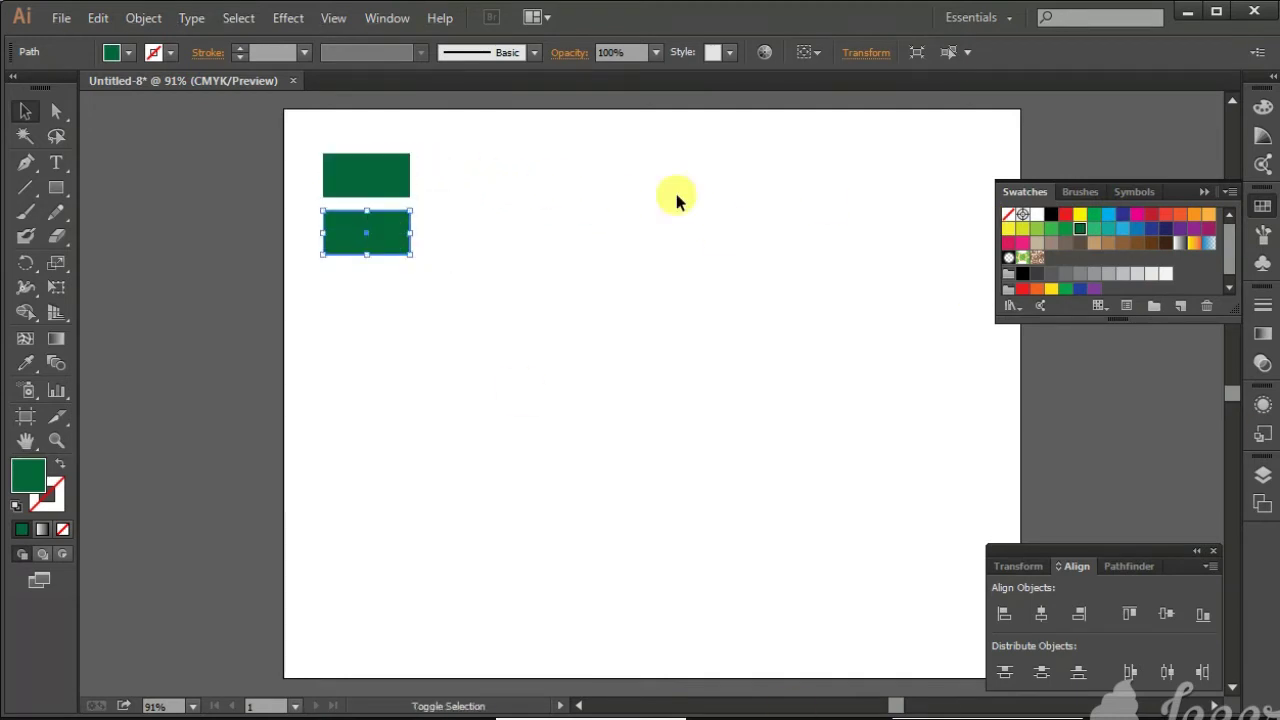
click(1207, 216)
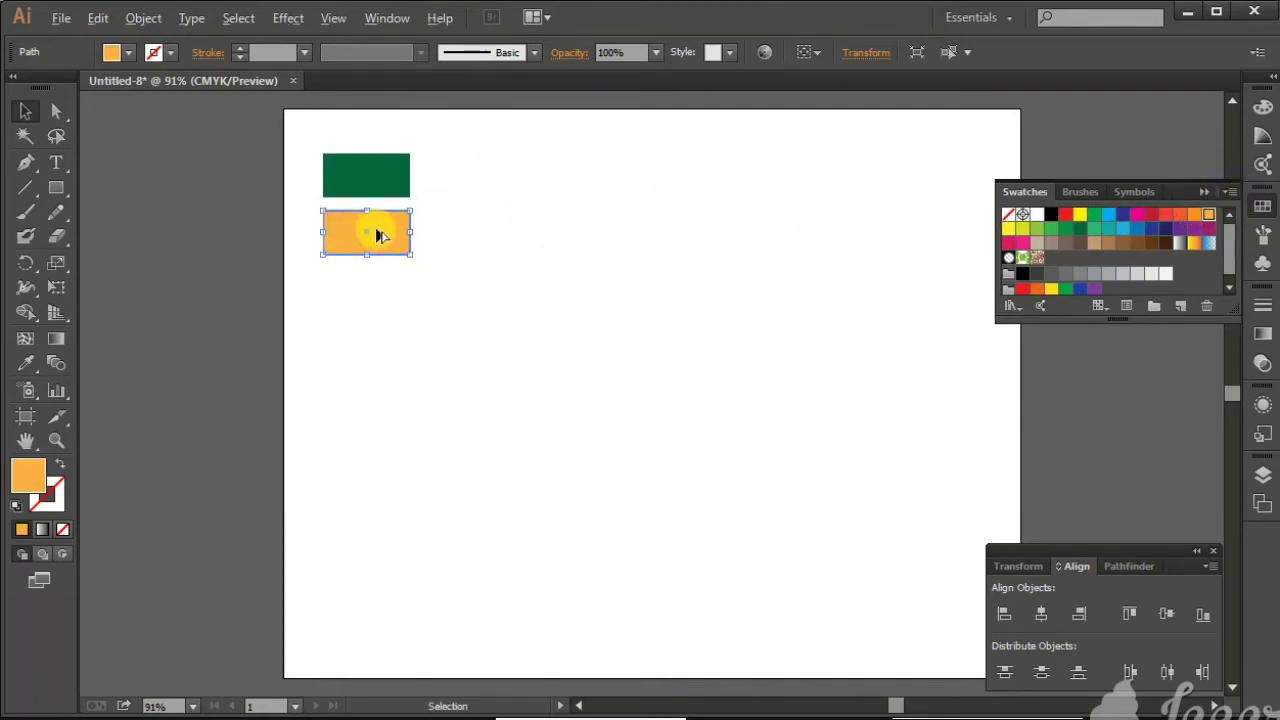
drag(377, 231, 392, 356)
click(1065, 214)
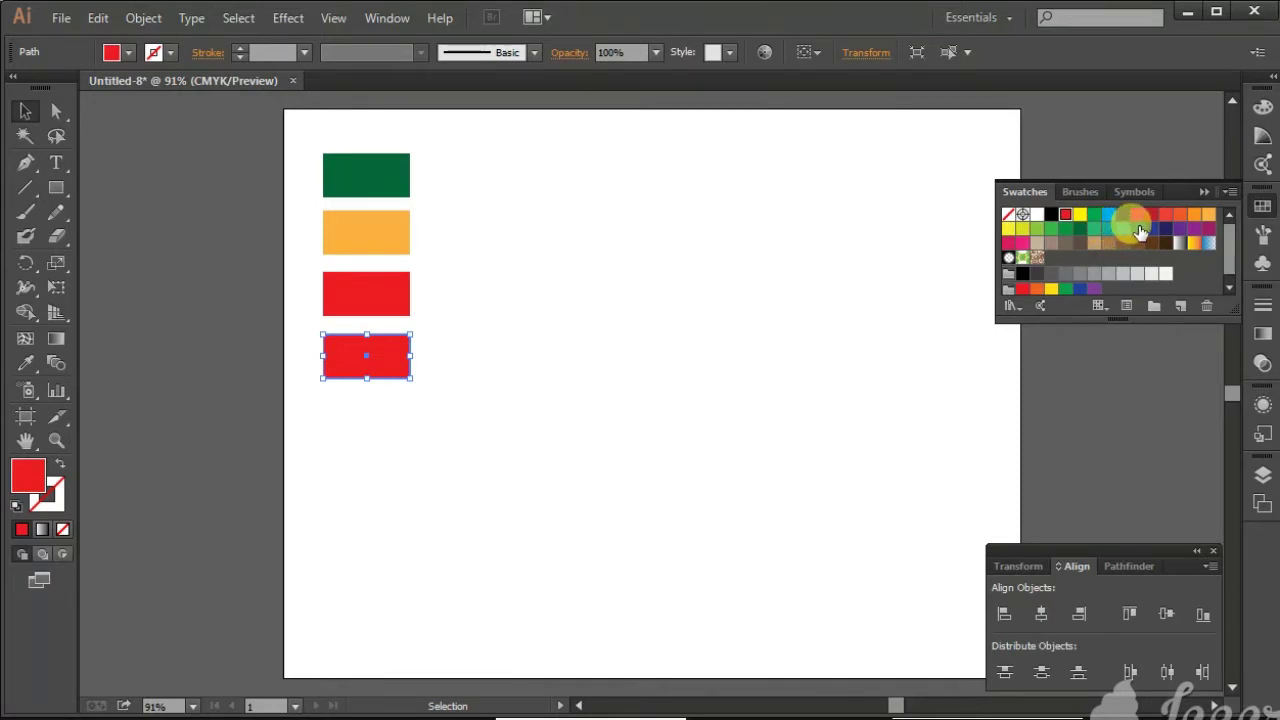
click(1138, 229)
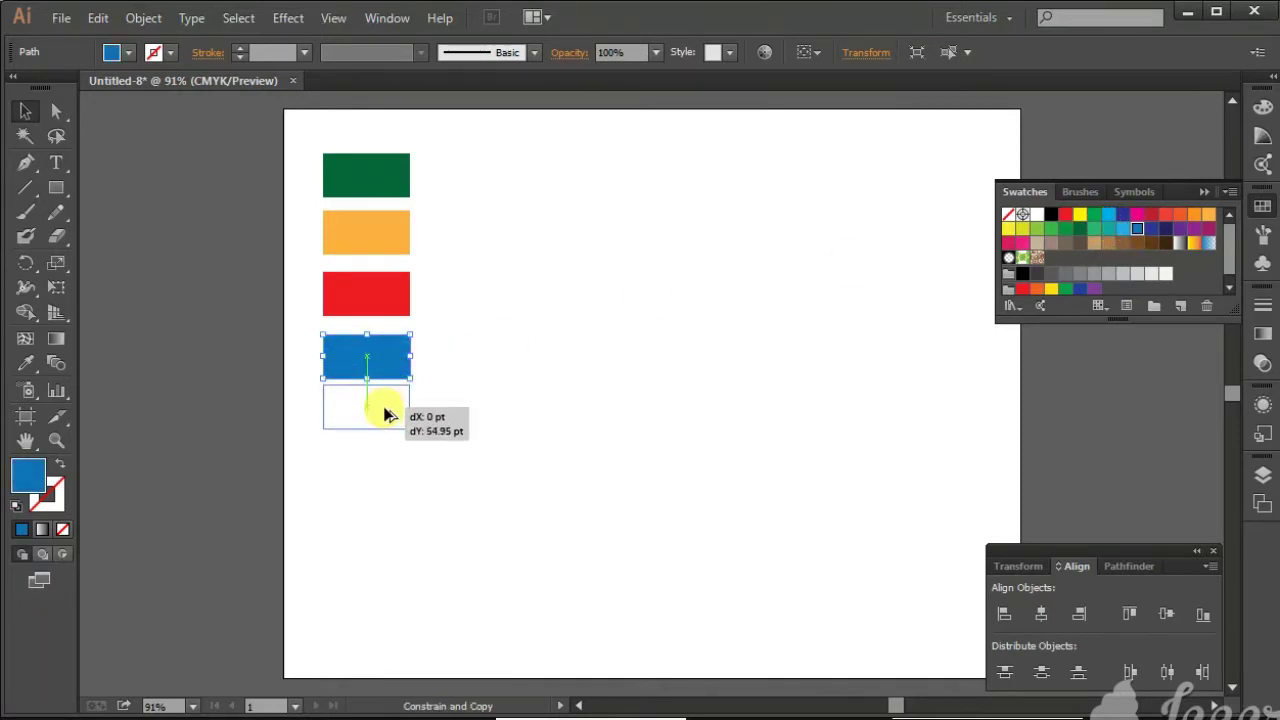
drag(386, 364, 386, 414)
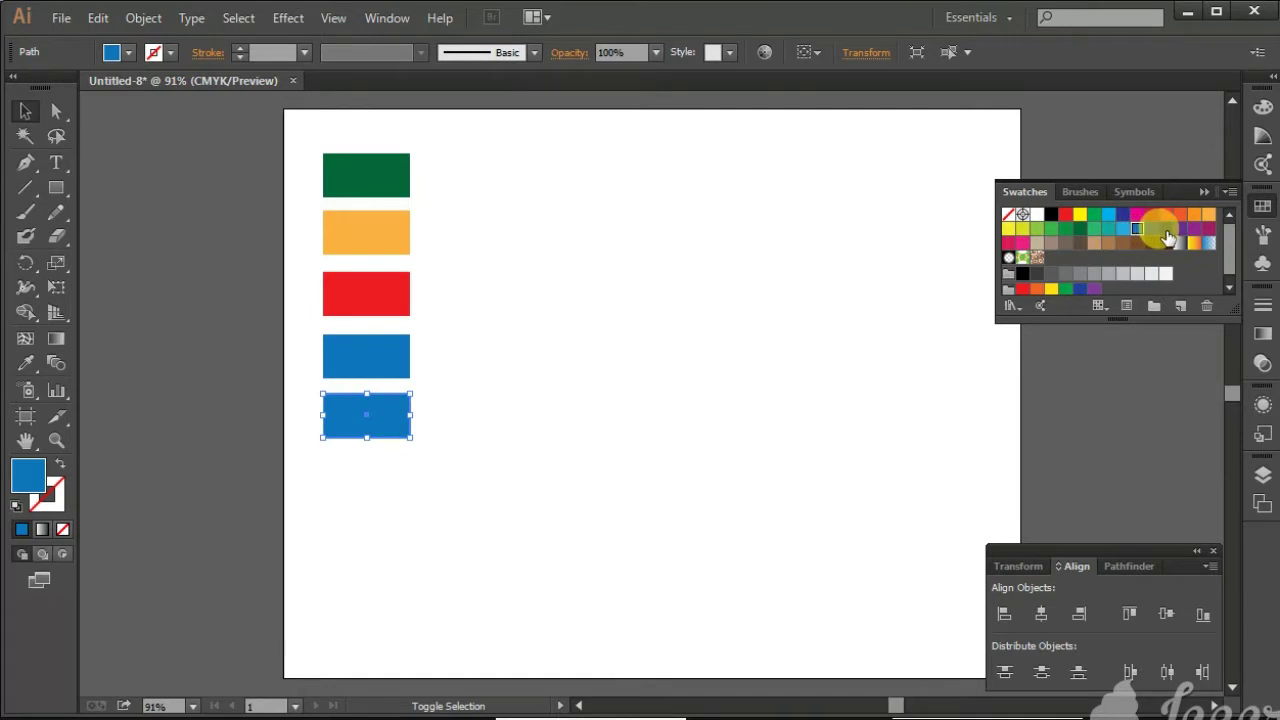
click(1165, 228)
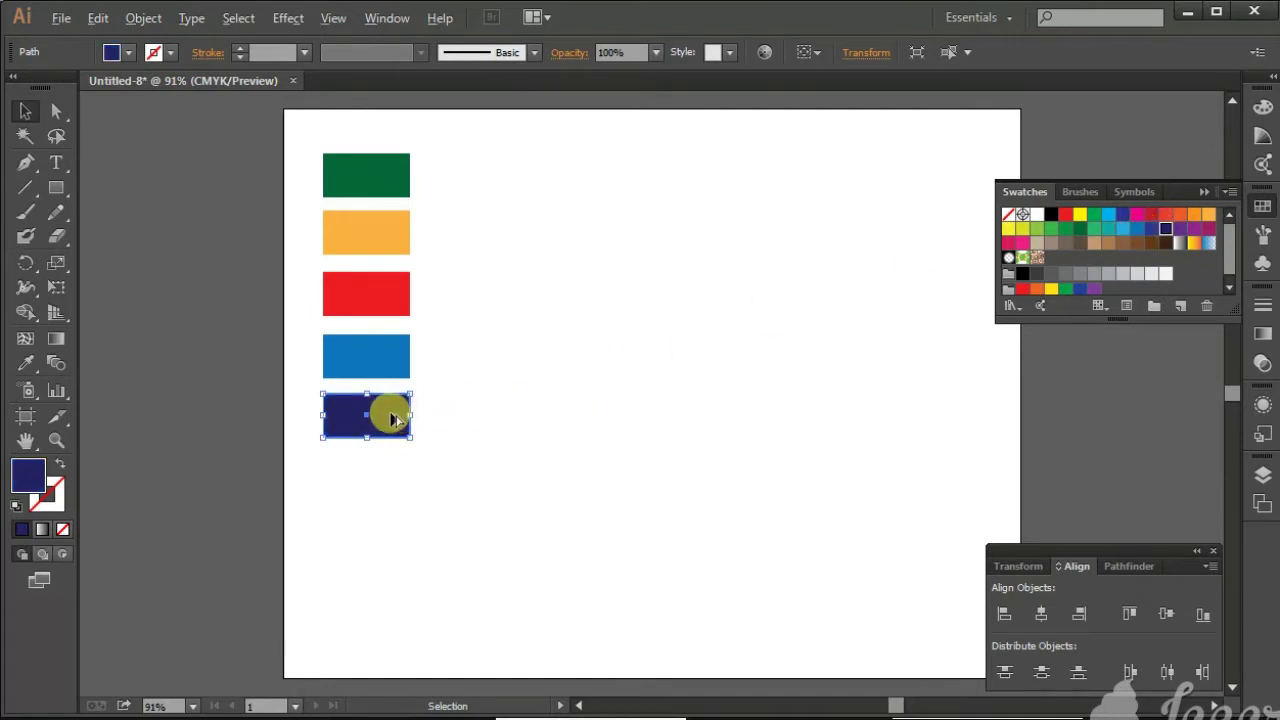
drag(392, 418, 392, 481)
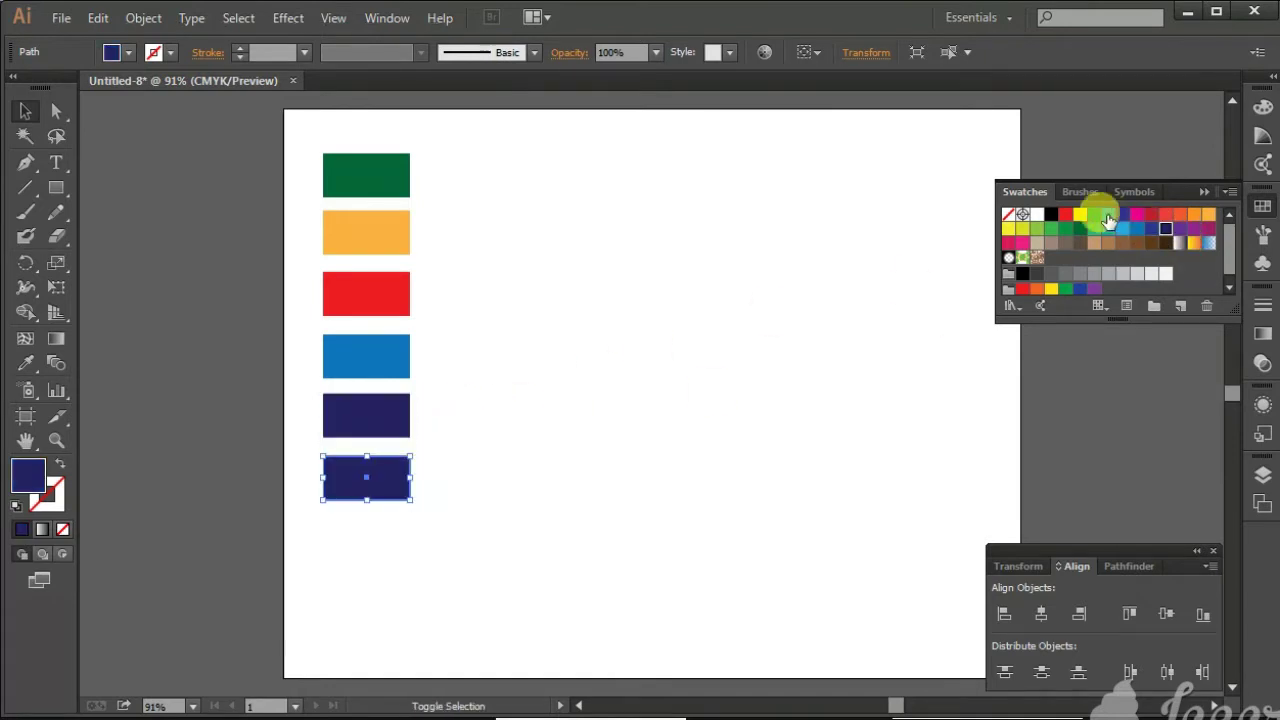
click(1094, 214)
Shift the whole column of six rectangles slightly to the left.
click(469, 178)
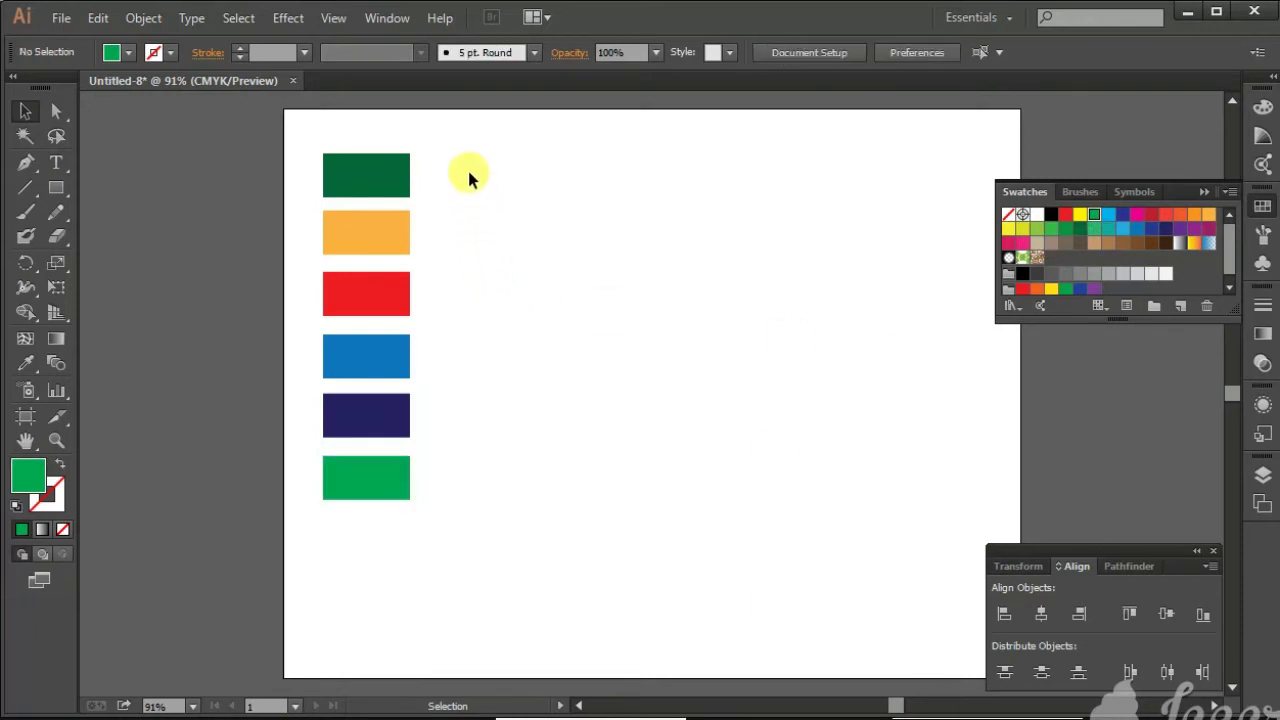
drag(460, 165, 309, 534)
drag(360, 409, 342, 421)
click(543, 401)
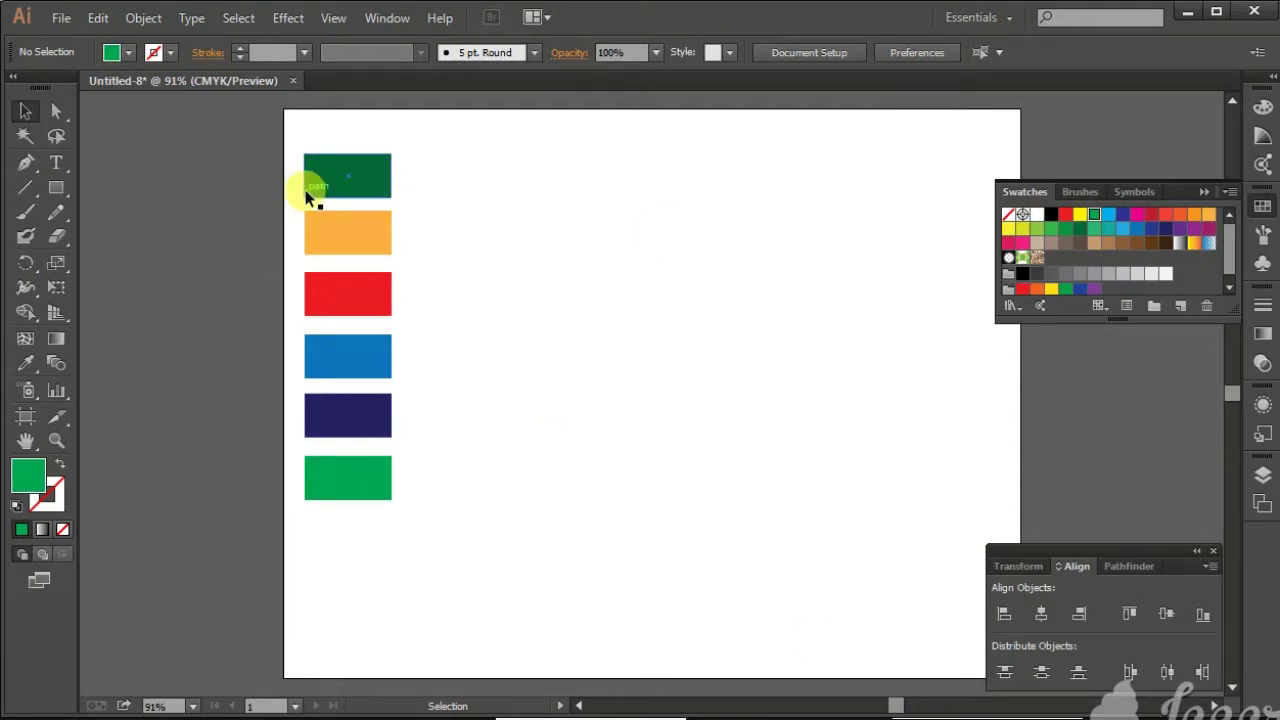
Draw a long diagonal line right of the rectangles with a black 3 pt stroke.
click(25, 187)
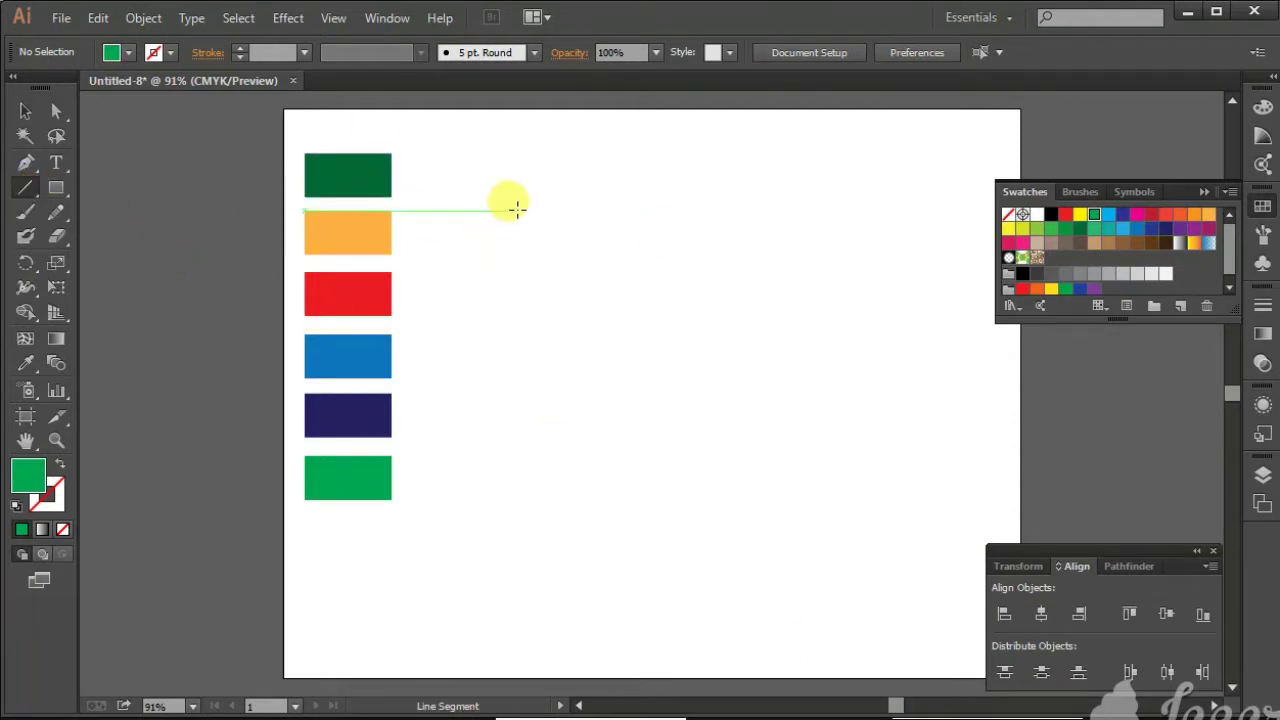
drag(545, 191, 695, 497)
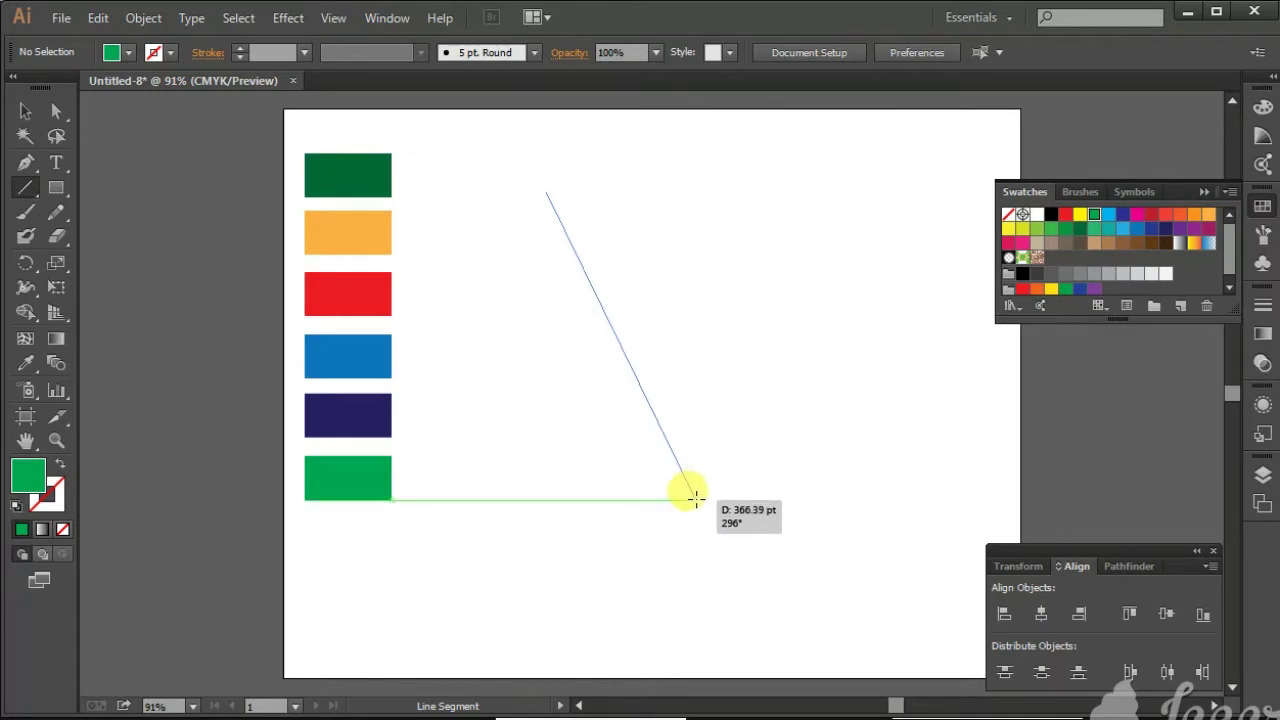
click(25, 110)
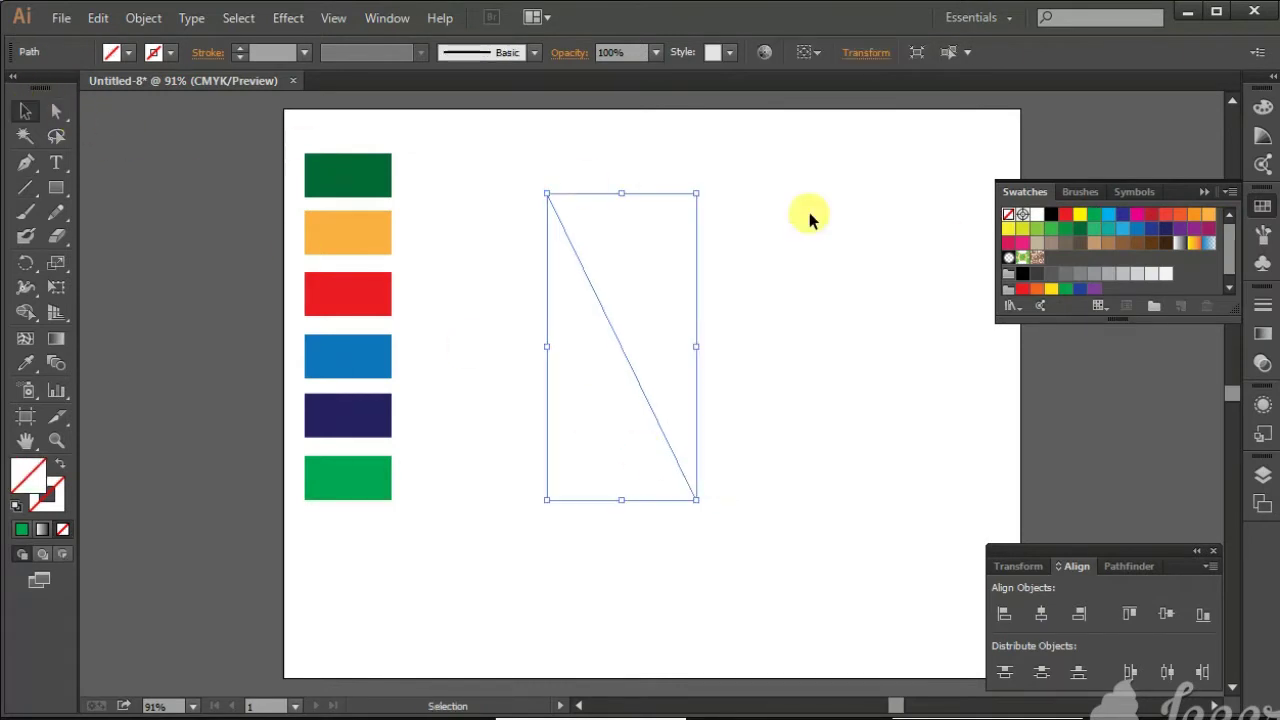
click(1263, 305)
click(1062, 315)
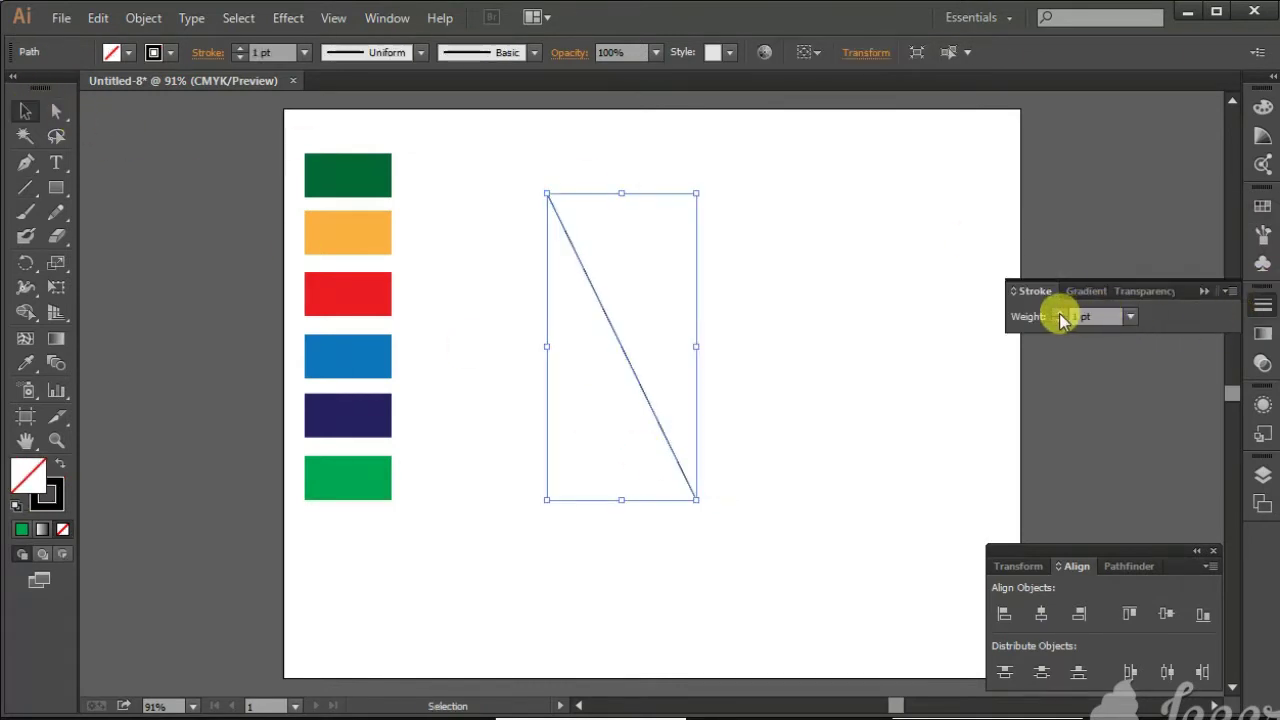
click(1060, 313)
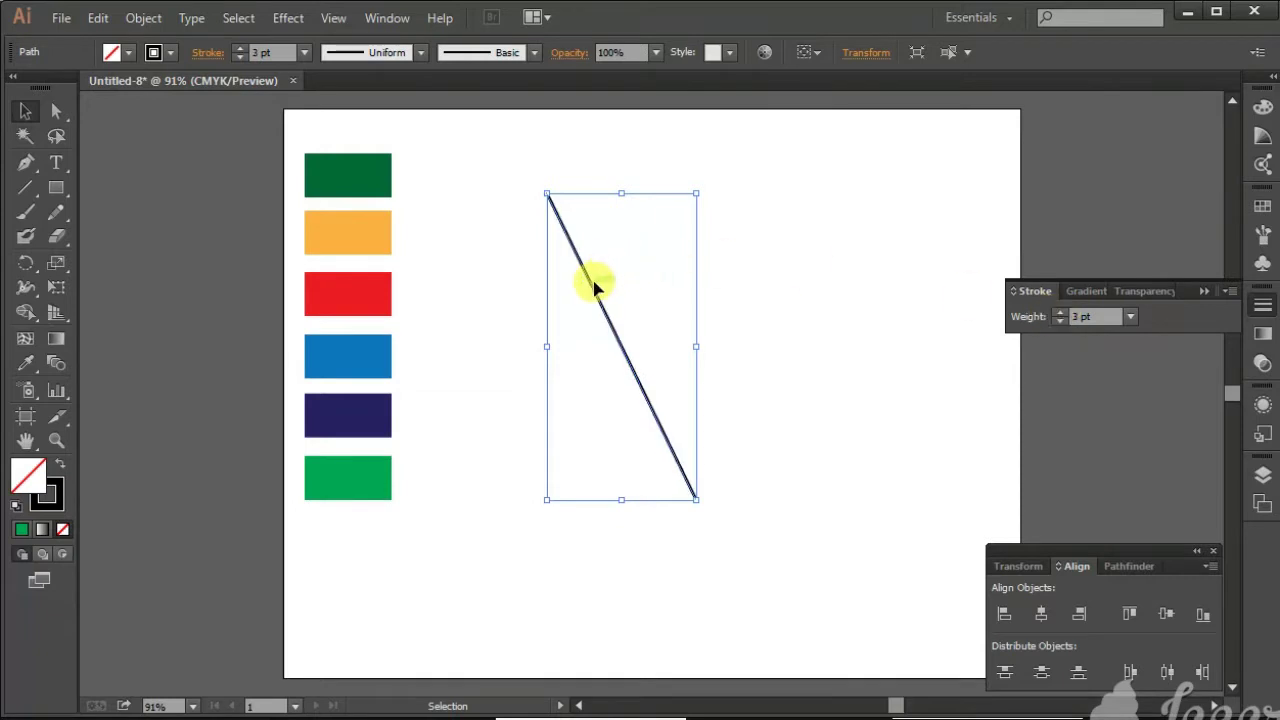
Duplicate the diagonal line to the right and select both lines.
key(Tab)
drag(538, 279, 594, 283)
mouse_move(434, 190)
mouse_down()
mouse_move(583, 245)
mouse_move(655, 247)
mouse_up()
Reflect both diagonals vertically as a copy and nudge the mirrored pair three steps left.
right_click(655, 242)
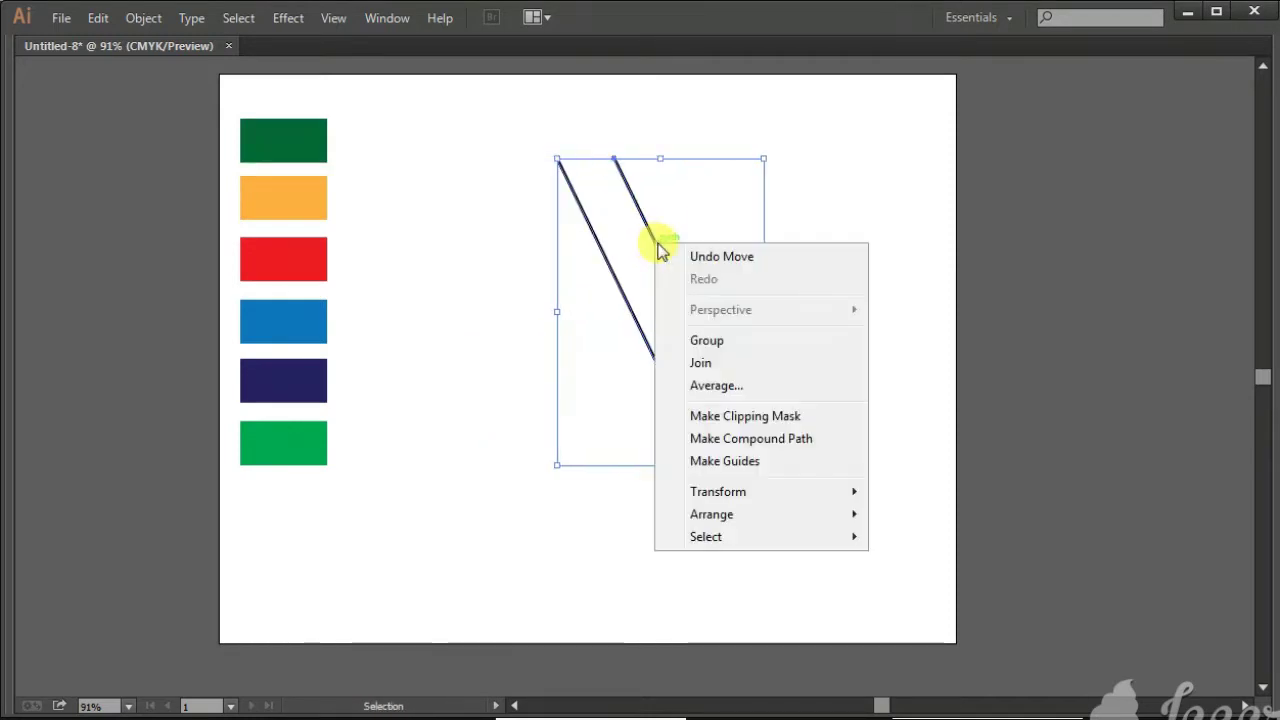
mouse_move(718, 491)
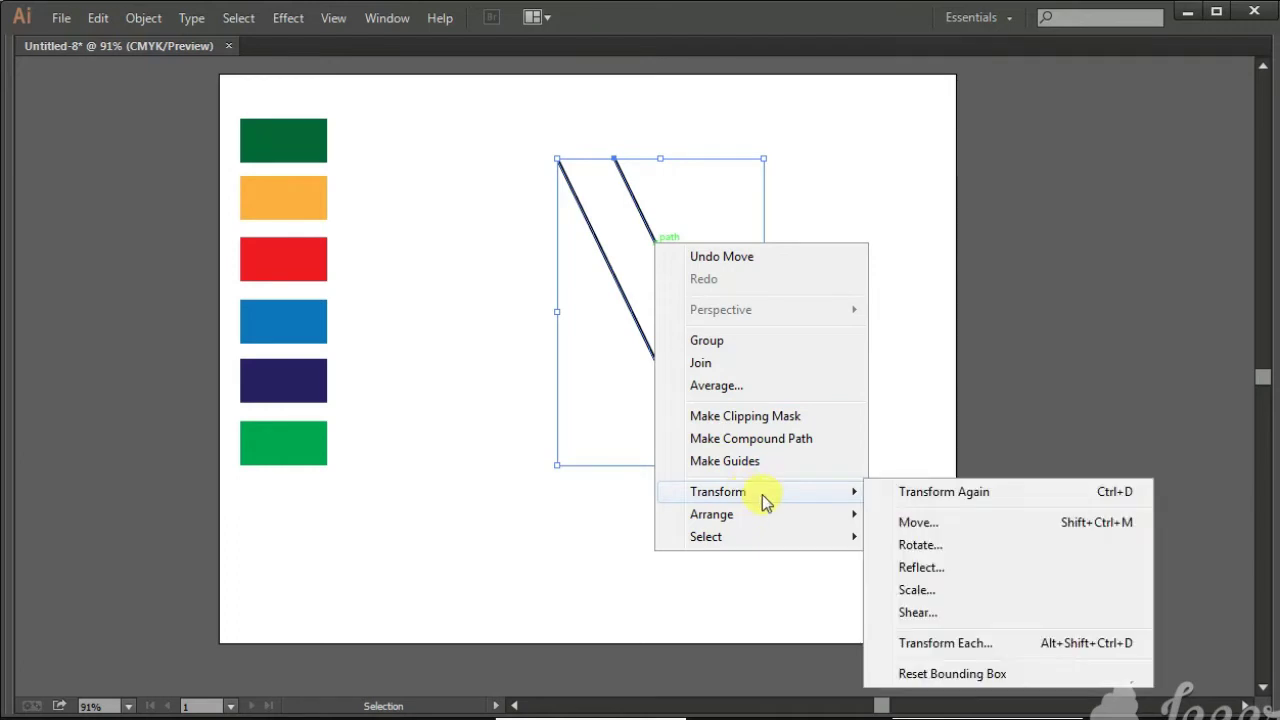
click(945, 563)
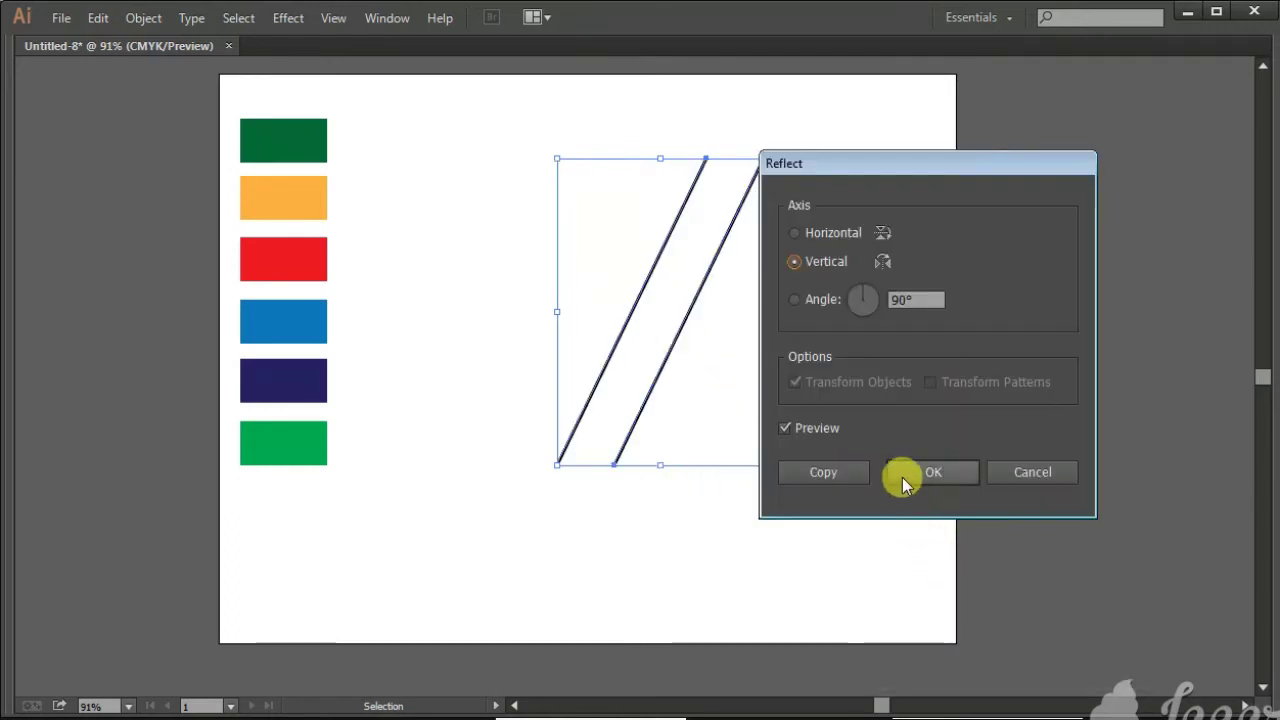
click(810, 474)
key(Left)
key(Left)
key(Left)
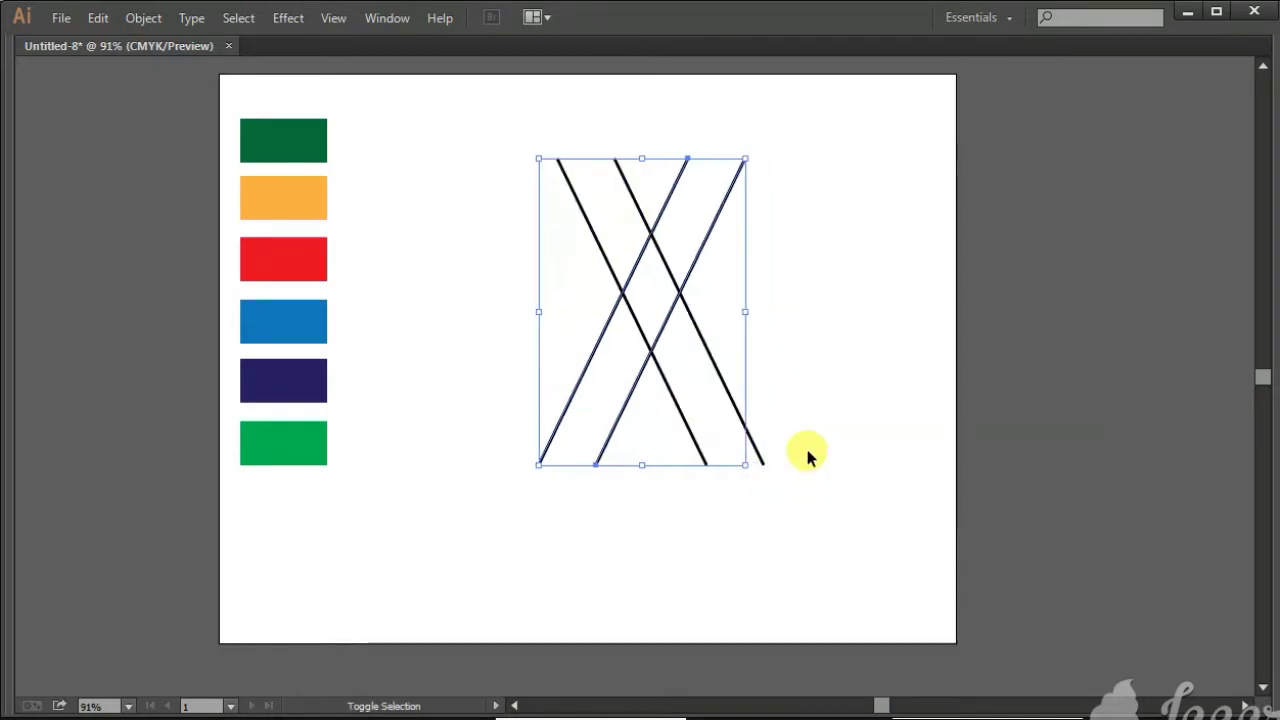
key(Left)
key(Left)
key(Left)
key(Left)
key(Left)
key(Left)
key(Left)
key(Left)
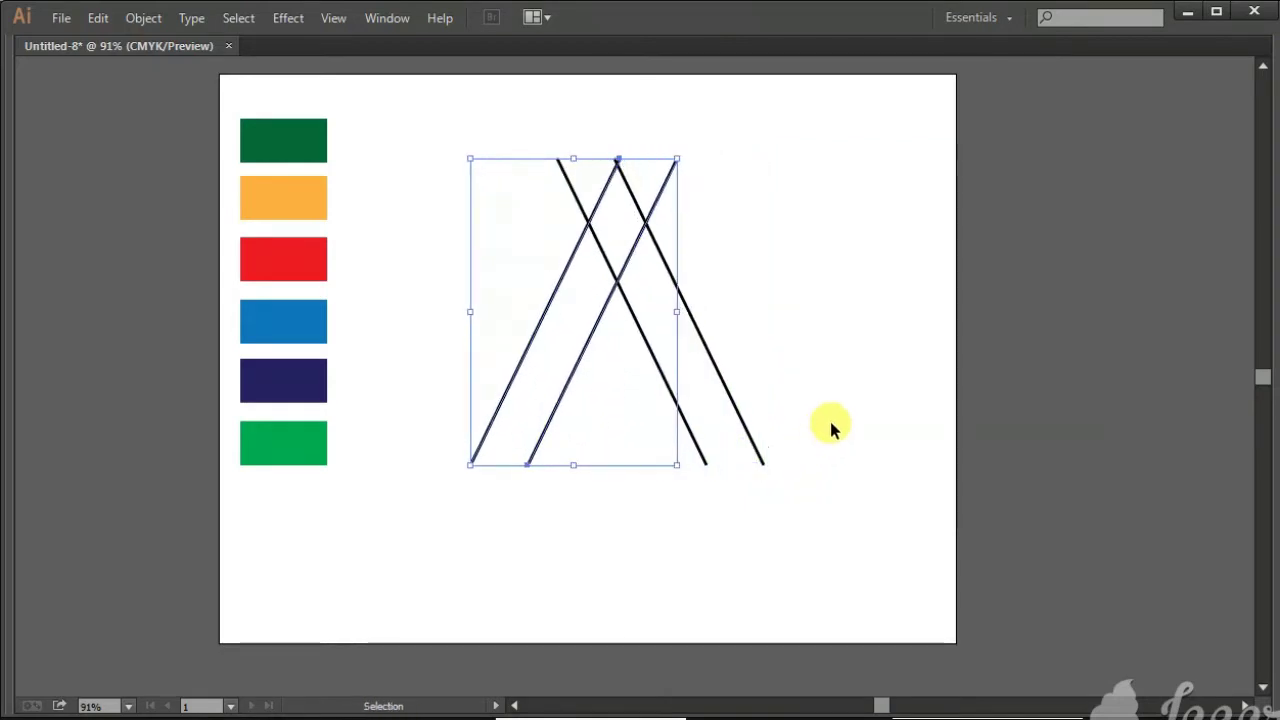
key(Left)
key(Left)
click(850, 356)
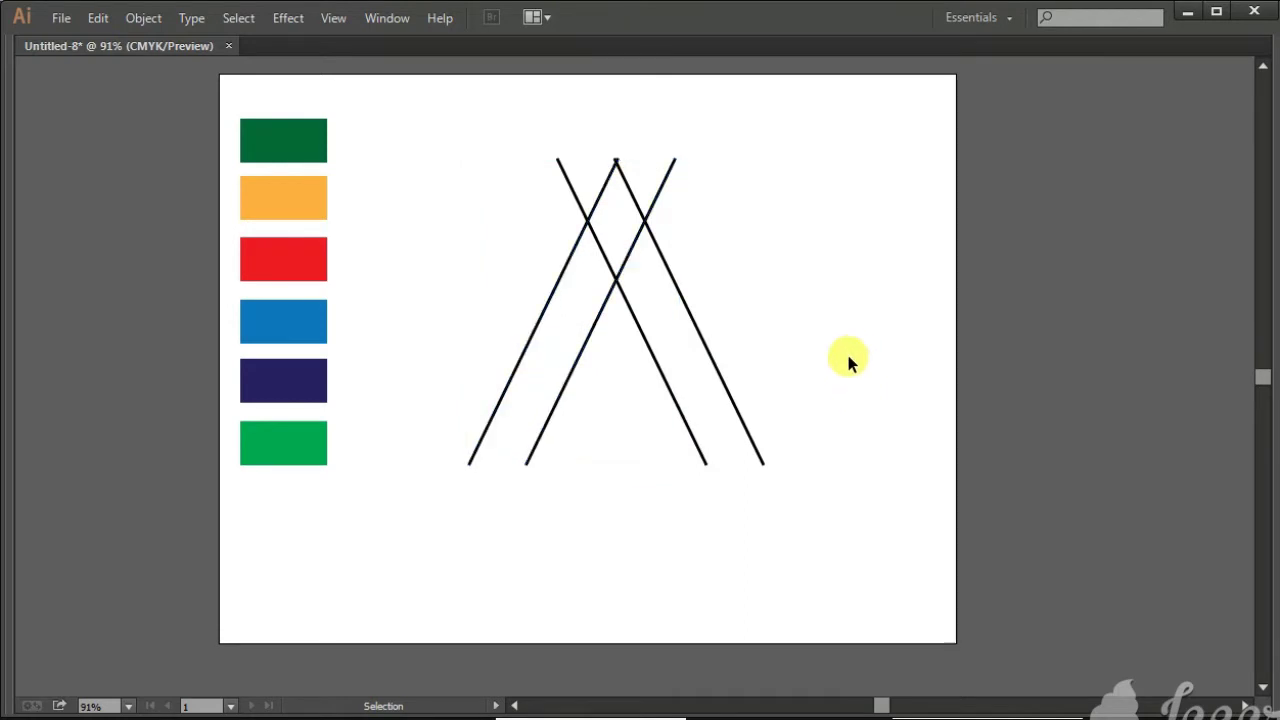
drag(576, 307, 539, 311)
drag(278, 127, 966, 577)
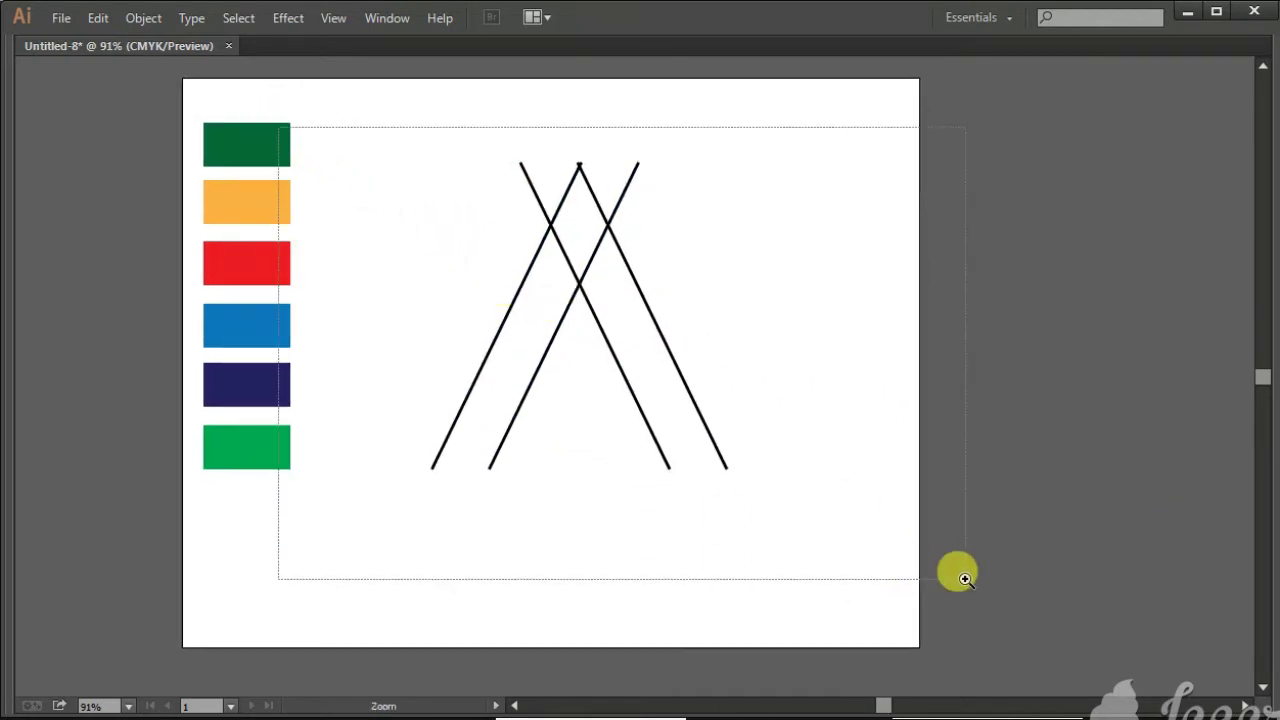
key(Tab)
click(14, 191)
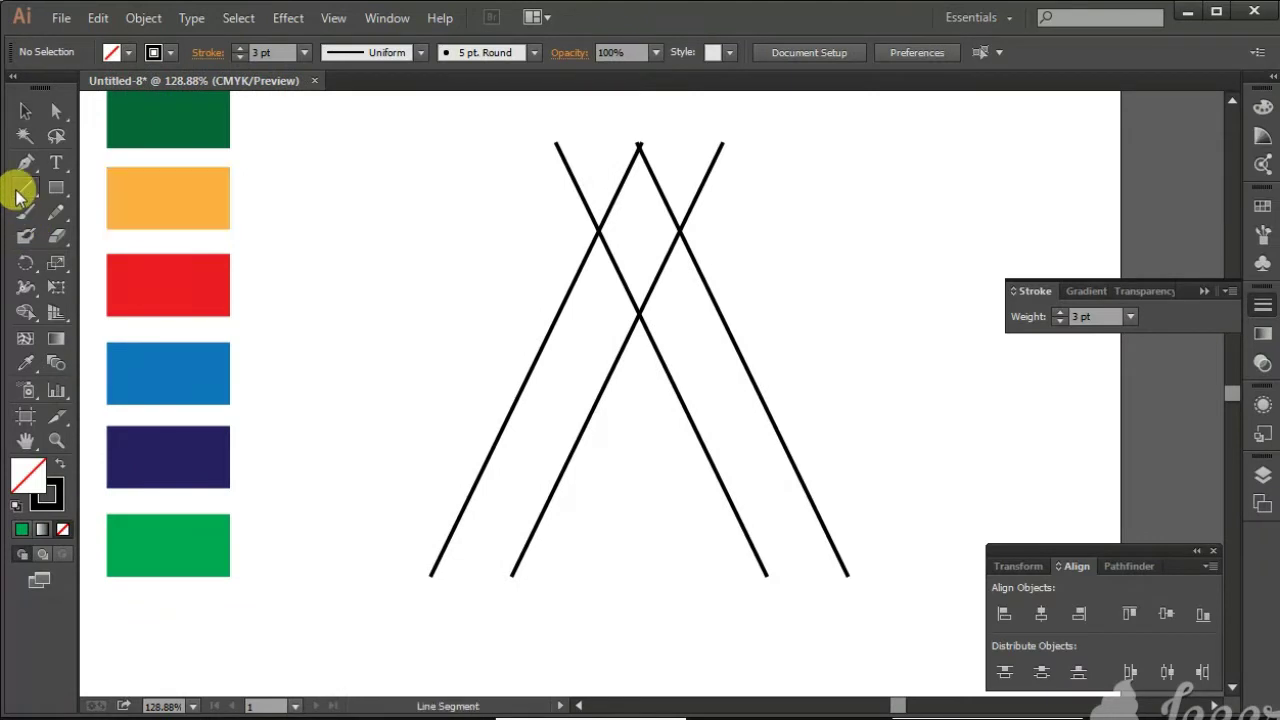
key(Tab)
drag(322, 511, 871, 511)
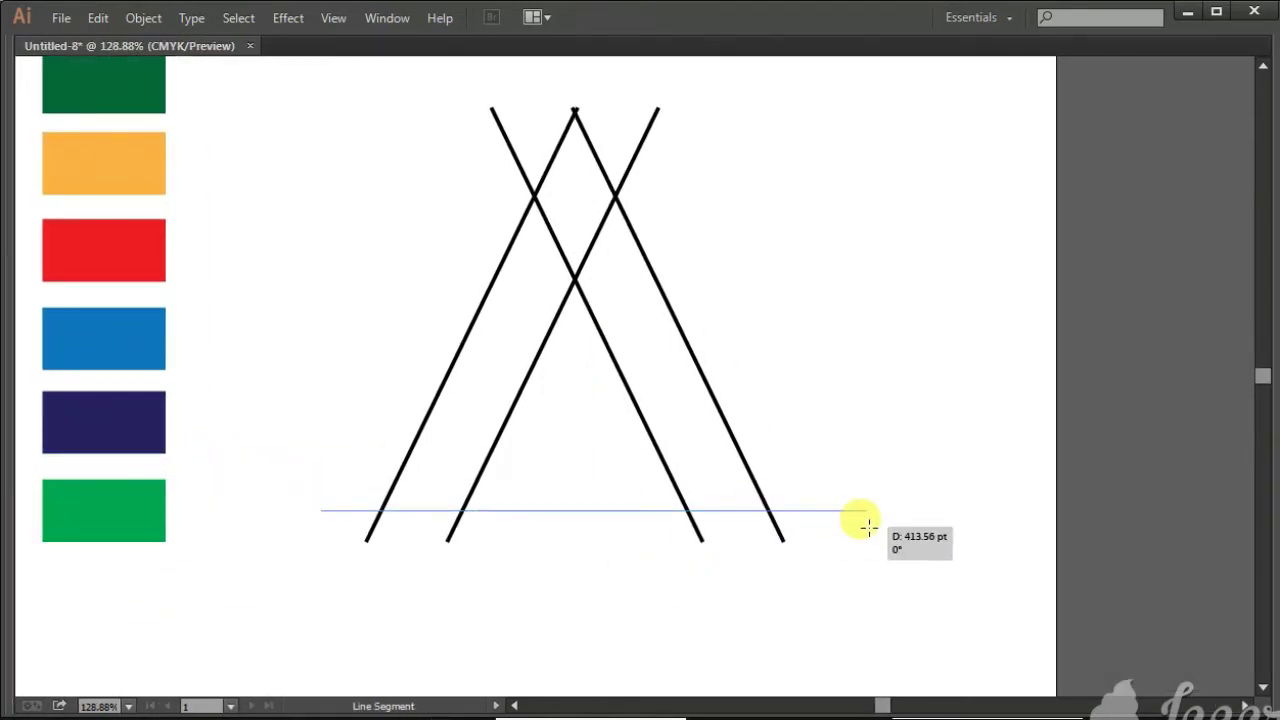
key(Tab)
click(25, 111)
key(Tab)
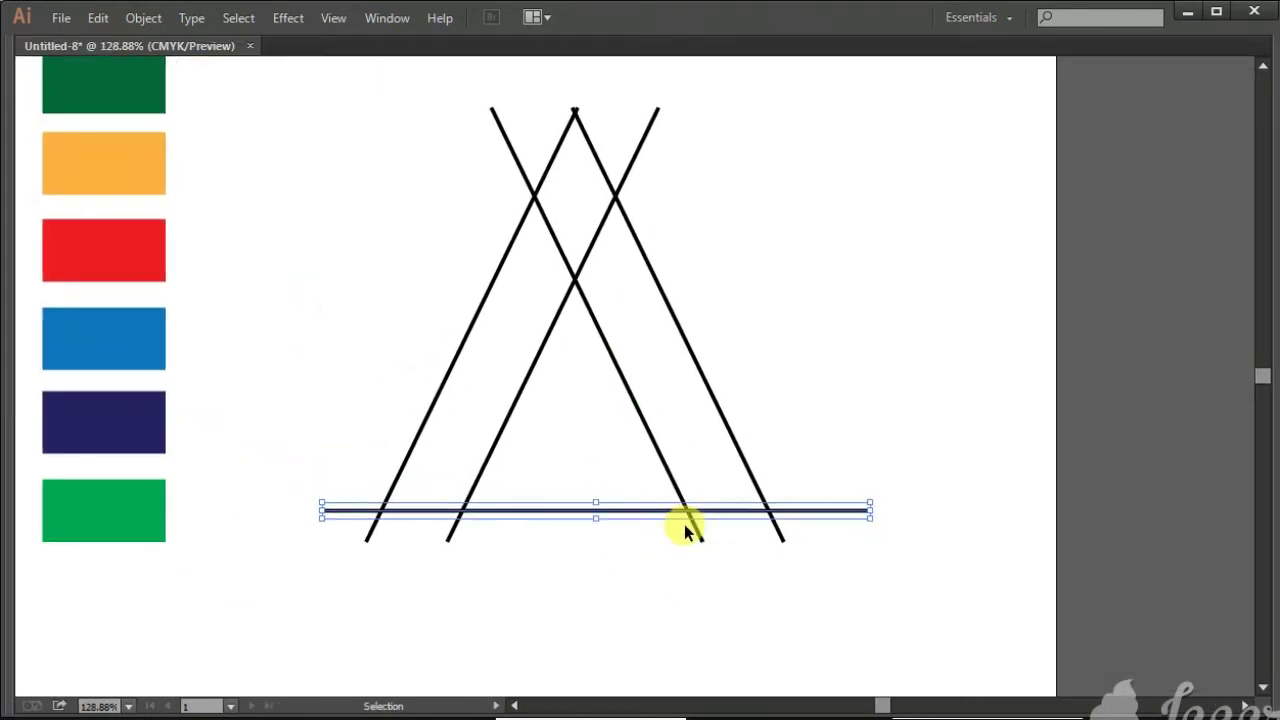
drag(677, 511, 668, 438)
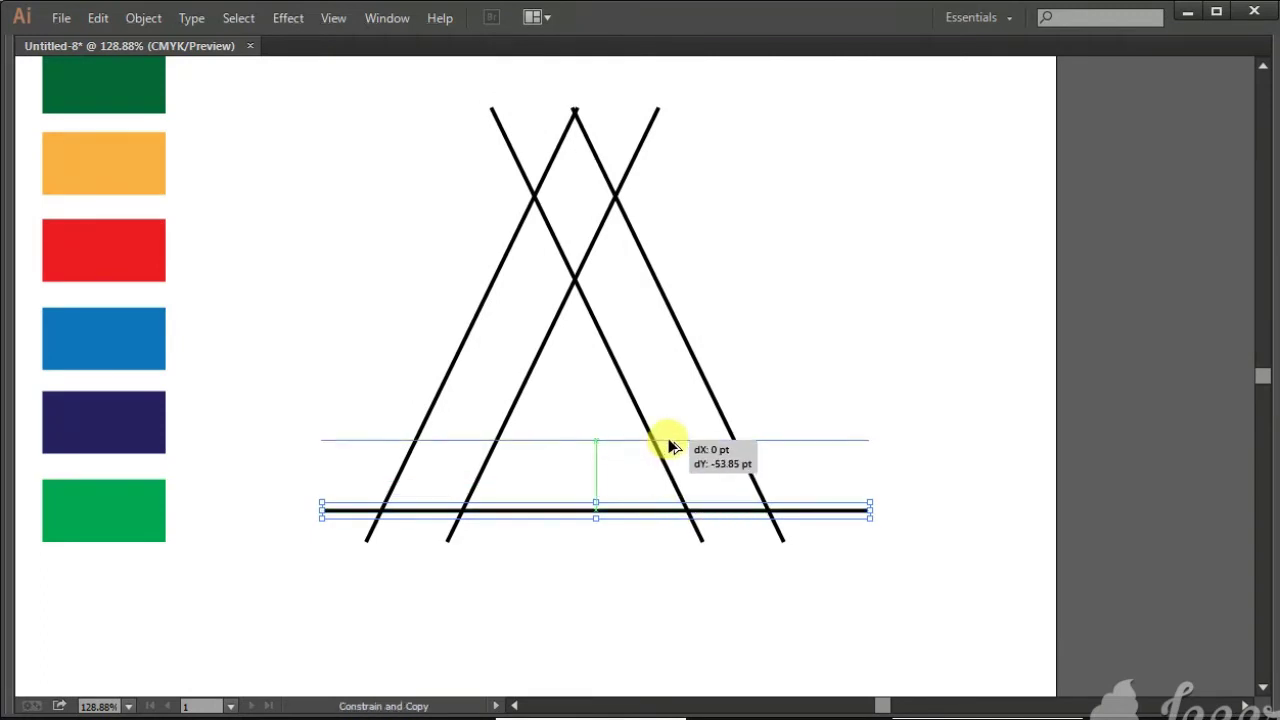
click(731, 356)
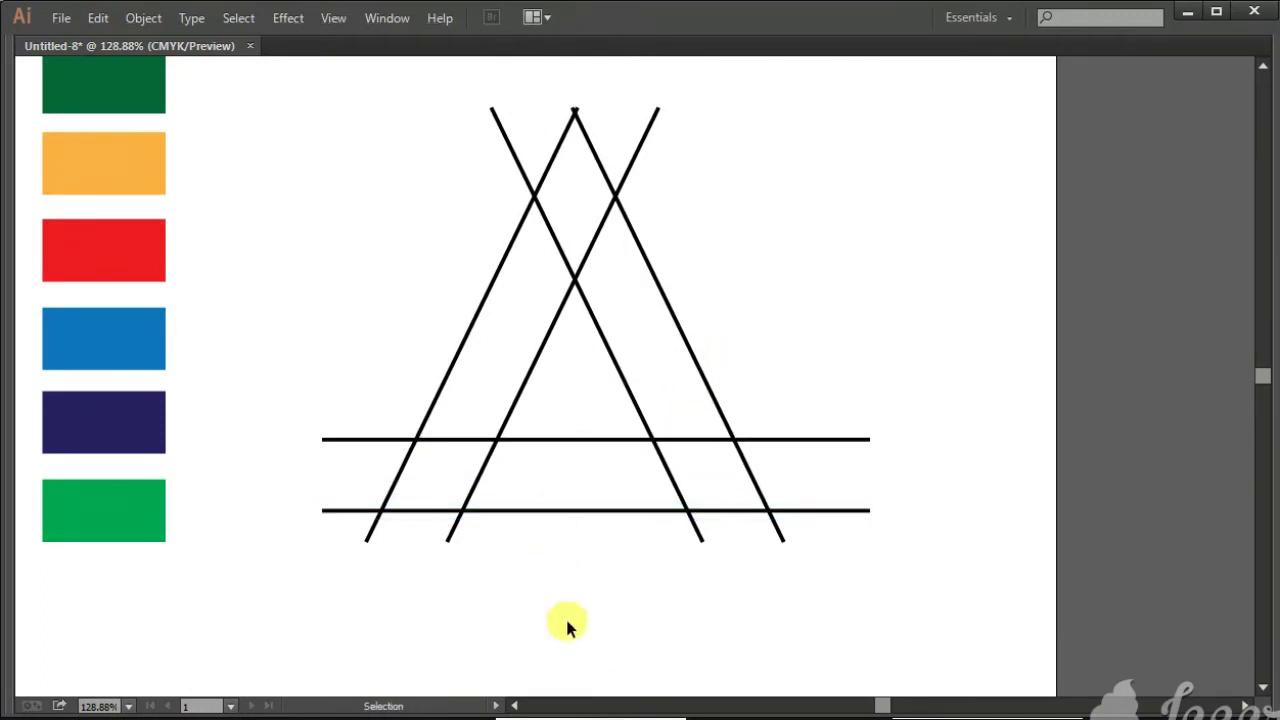
drag(826, 368, 692, 354)
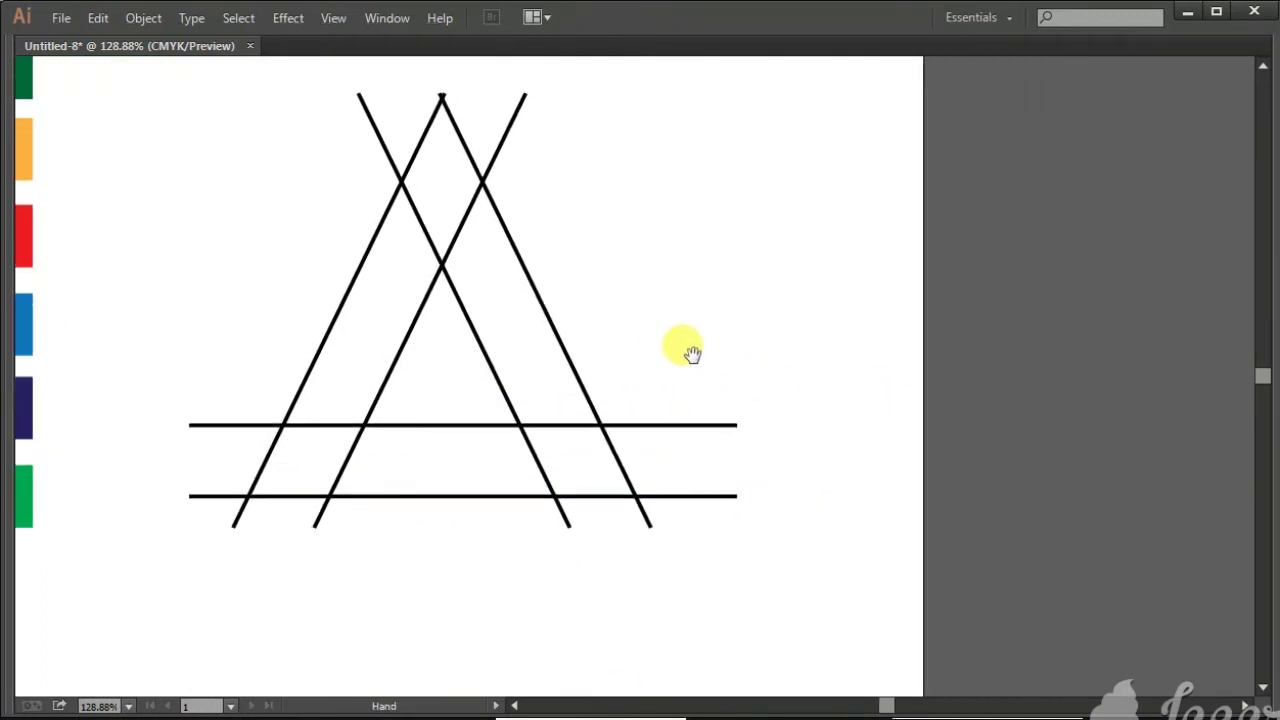
drag(745, 452, 745, 450)
click(784, 393)
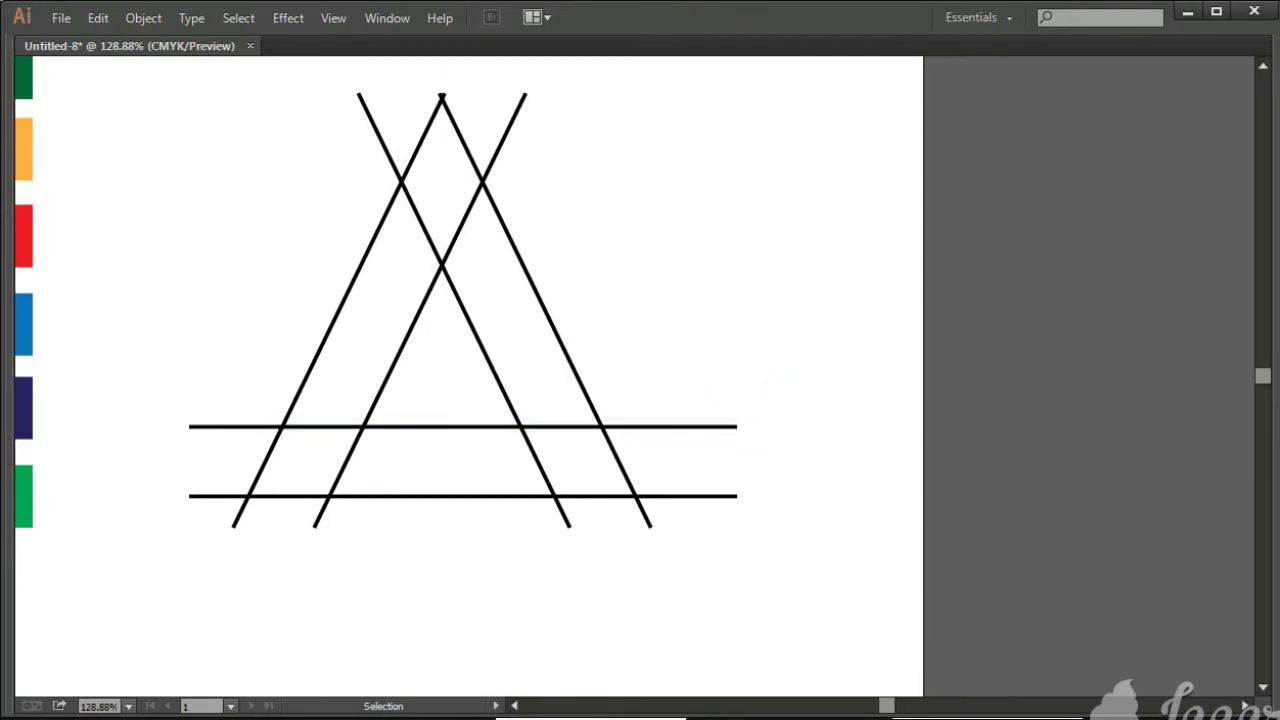
drag(360, 246, 535, 292)
drag(337, 166, 943, 579)
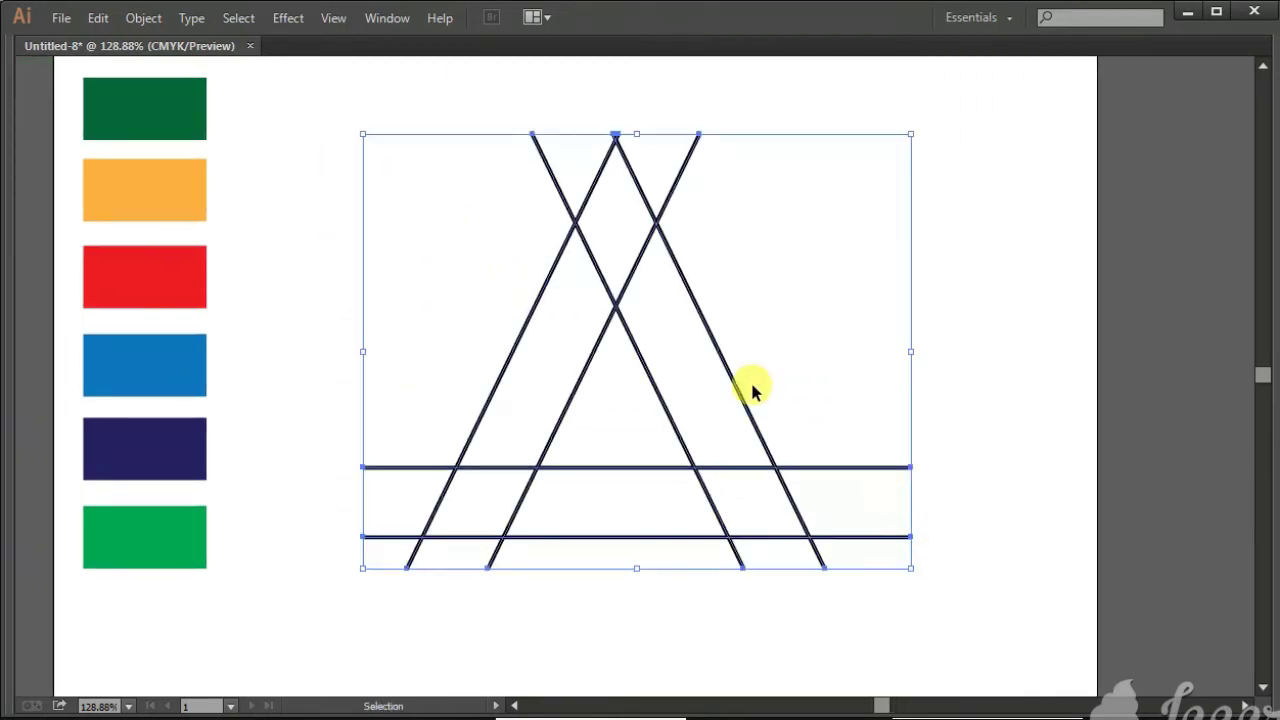
click(456, 213)
drag(354, 151, 928, 591)
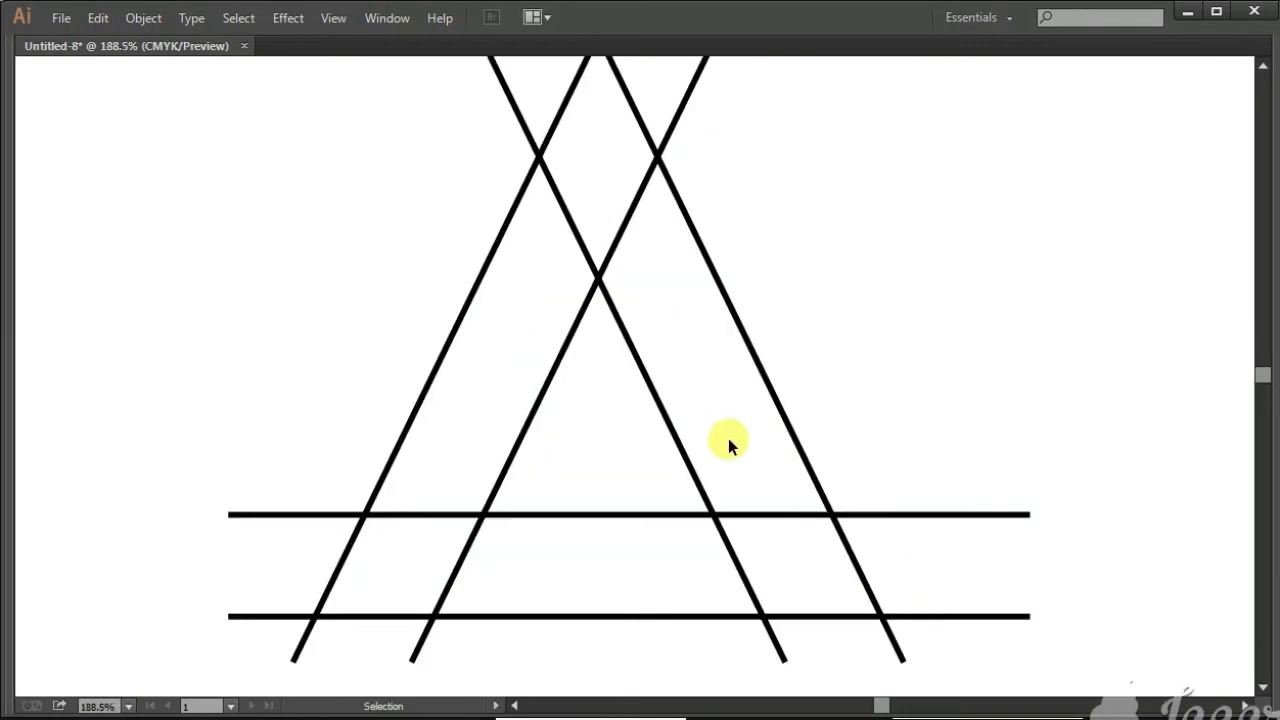
drag(541, 323, 443, 320)
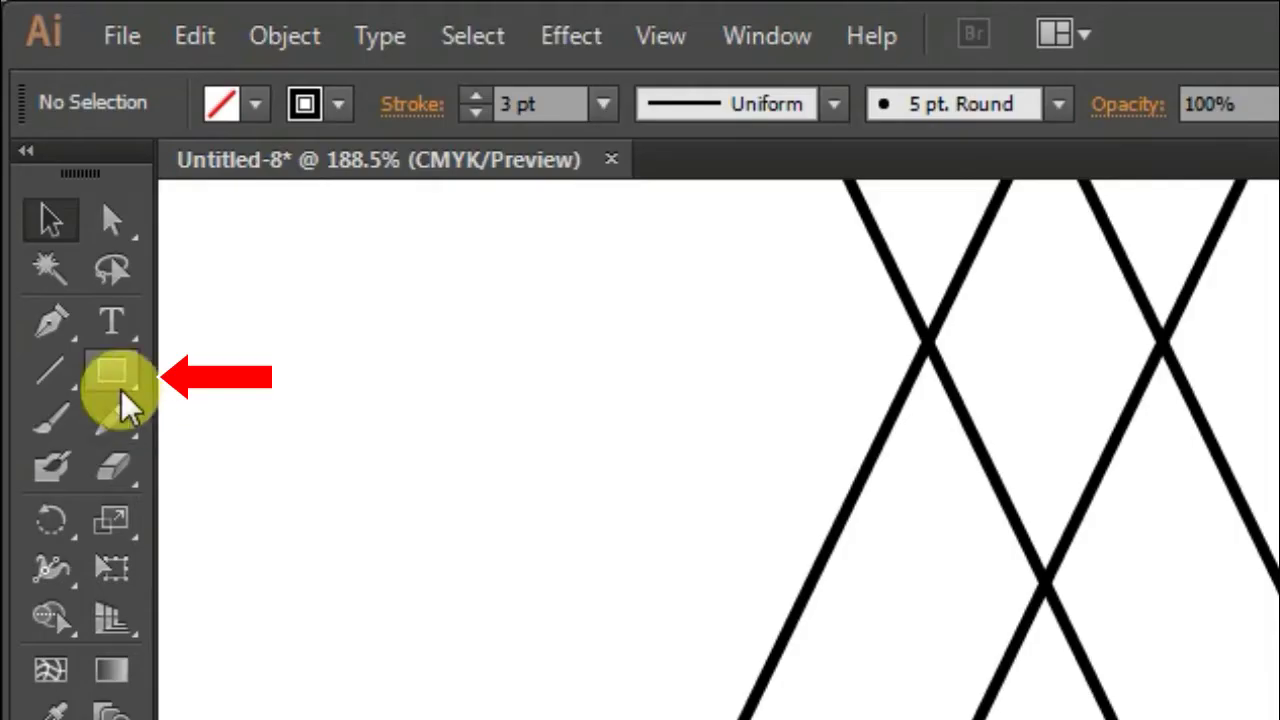
Draw a rounded rectangle over the upper crossing of the diagonal lines.
click(118, 385)
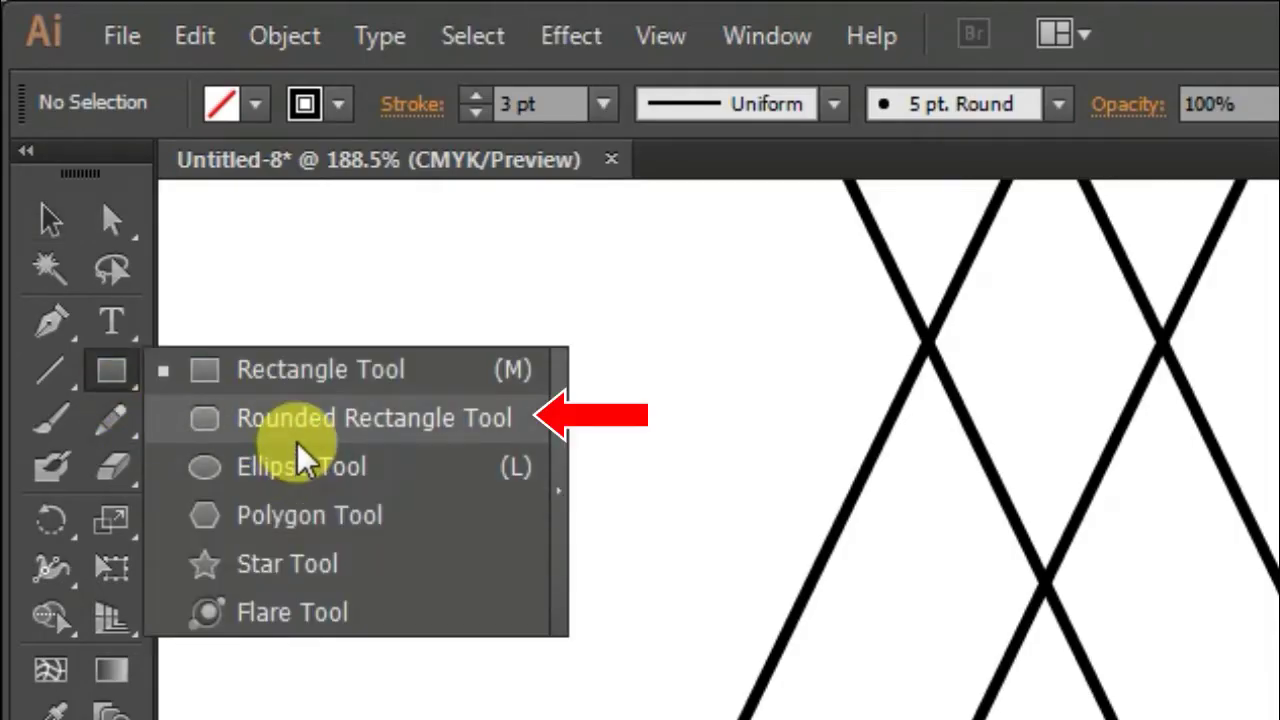
click(297, 438)
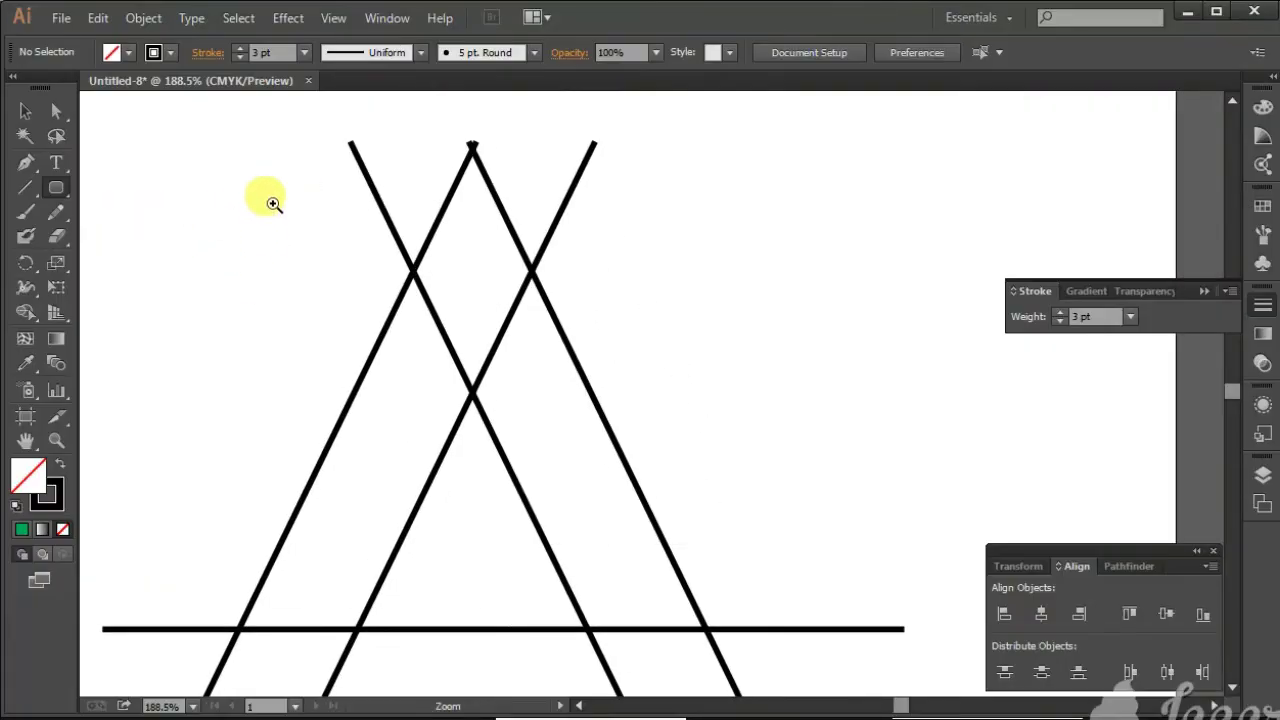
drag(273, 203, 686, 457)
drag(493, 258, 790, 587)
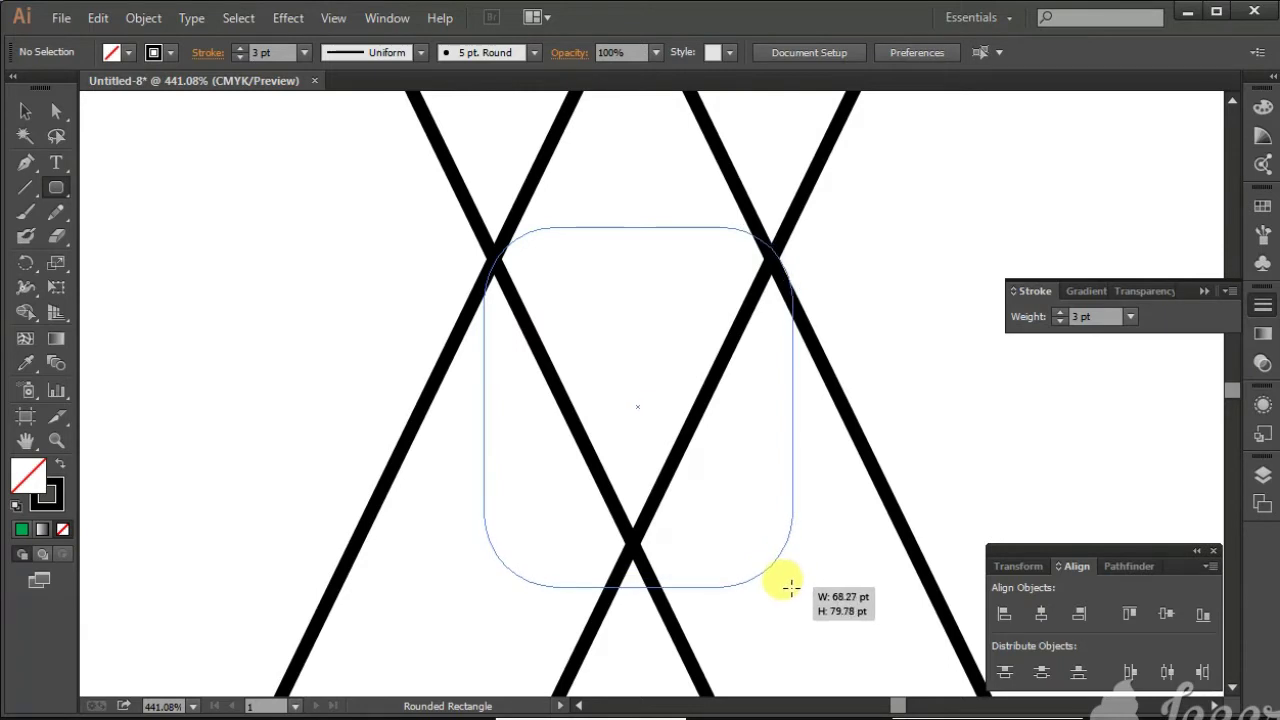
drag(790, 587, 791, 591)
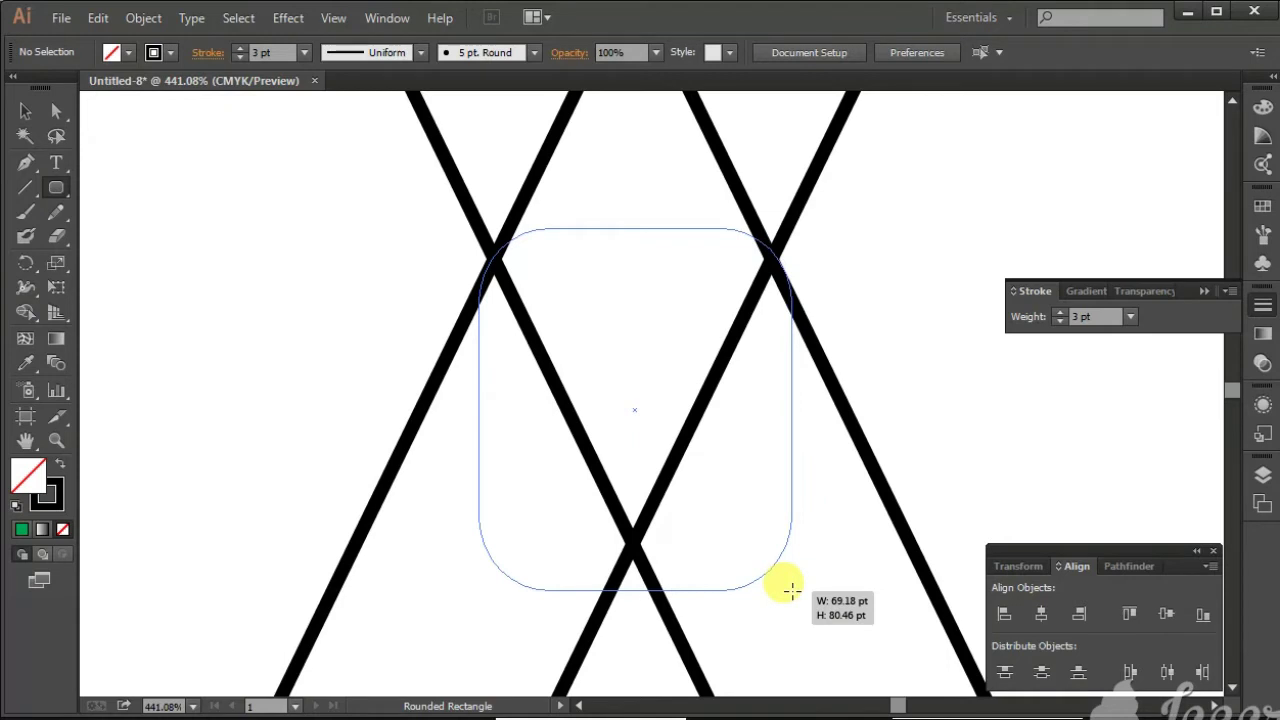
drag(791, 590, 792, 591)
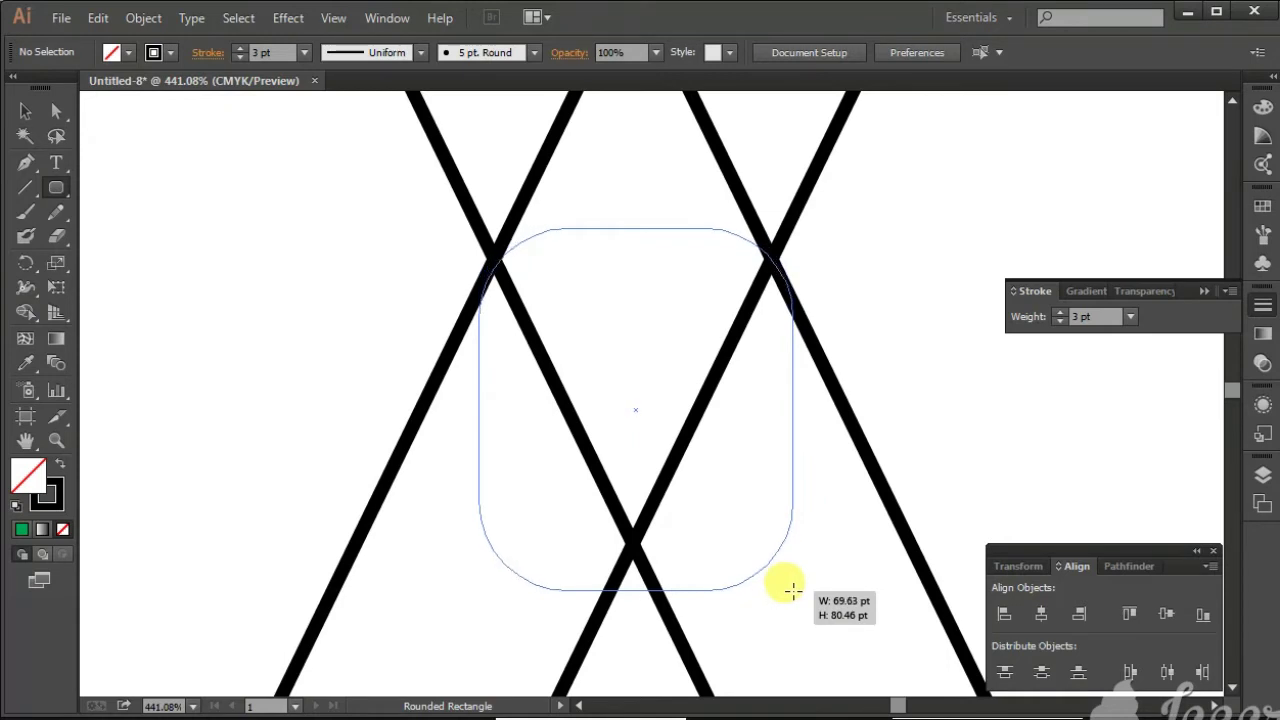
drag(792, 591, 786, 583)
Trim the rounded rectangle to about 69 pt wide using its side handles in Outline view.
key(ctrl+y)
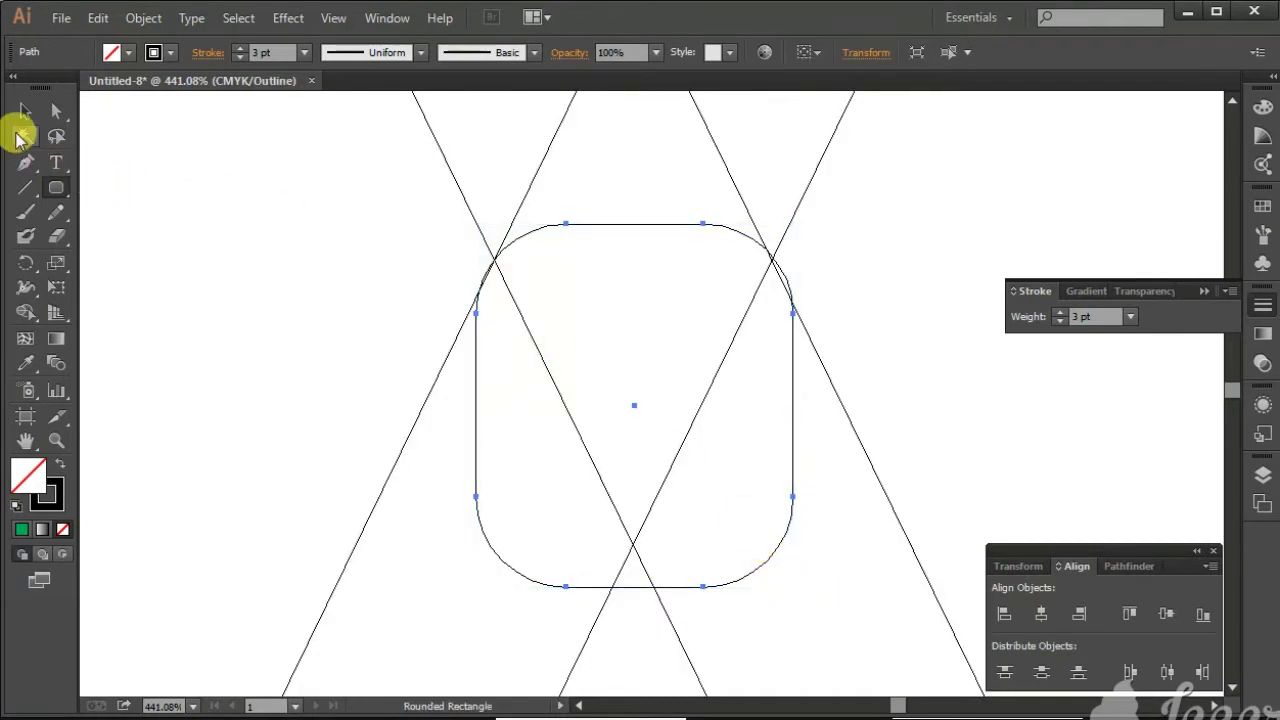
click(25, 111)
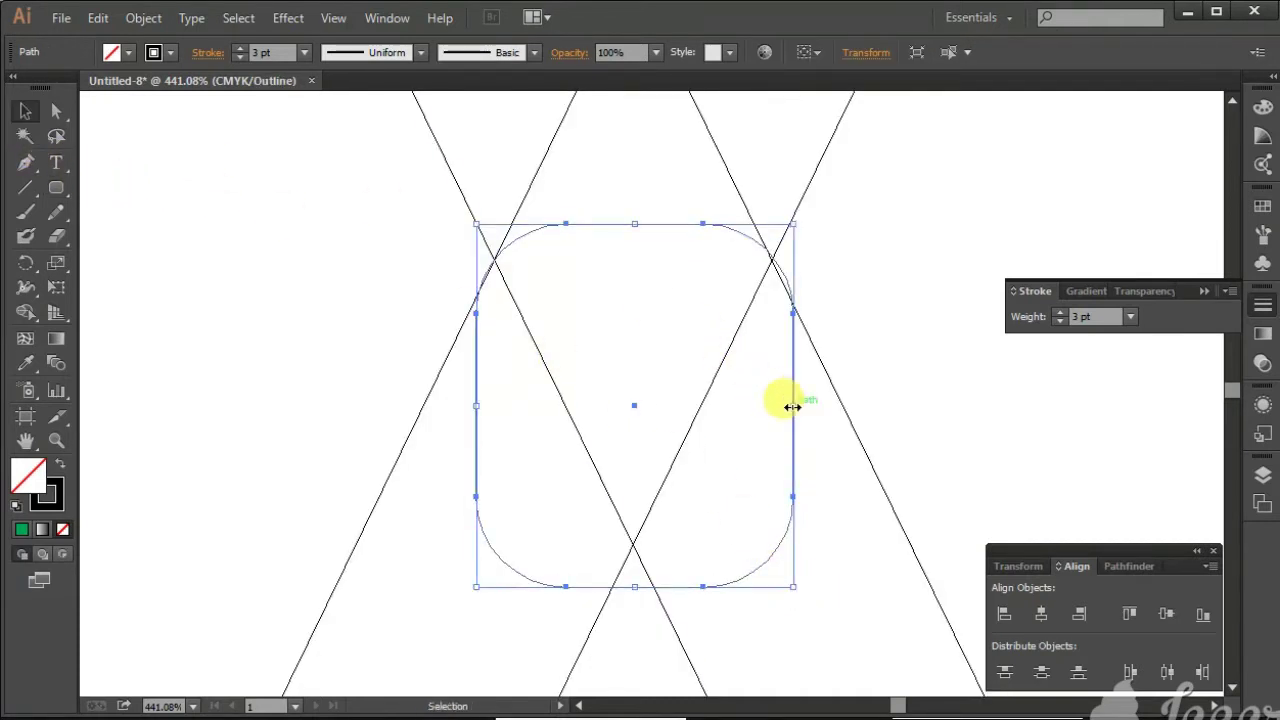
drag(792, 405, 790, 401)
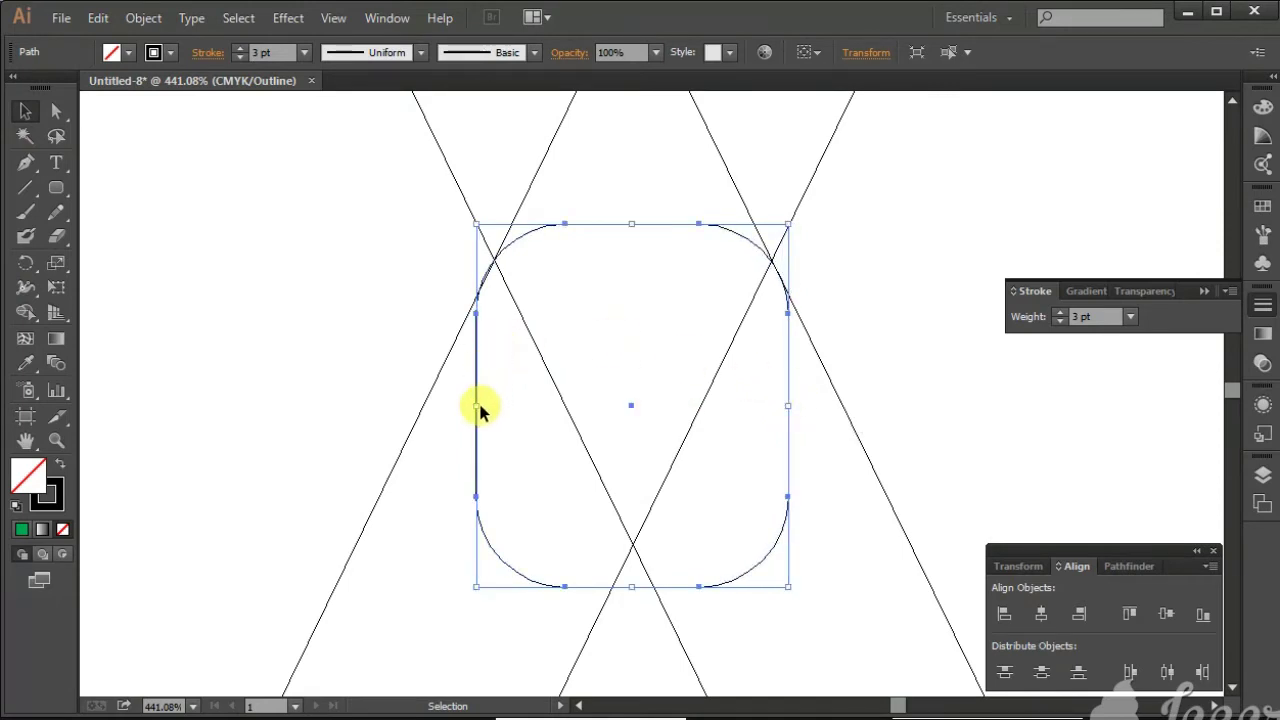
drag(478, 408, 476, 401)
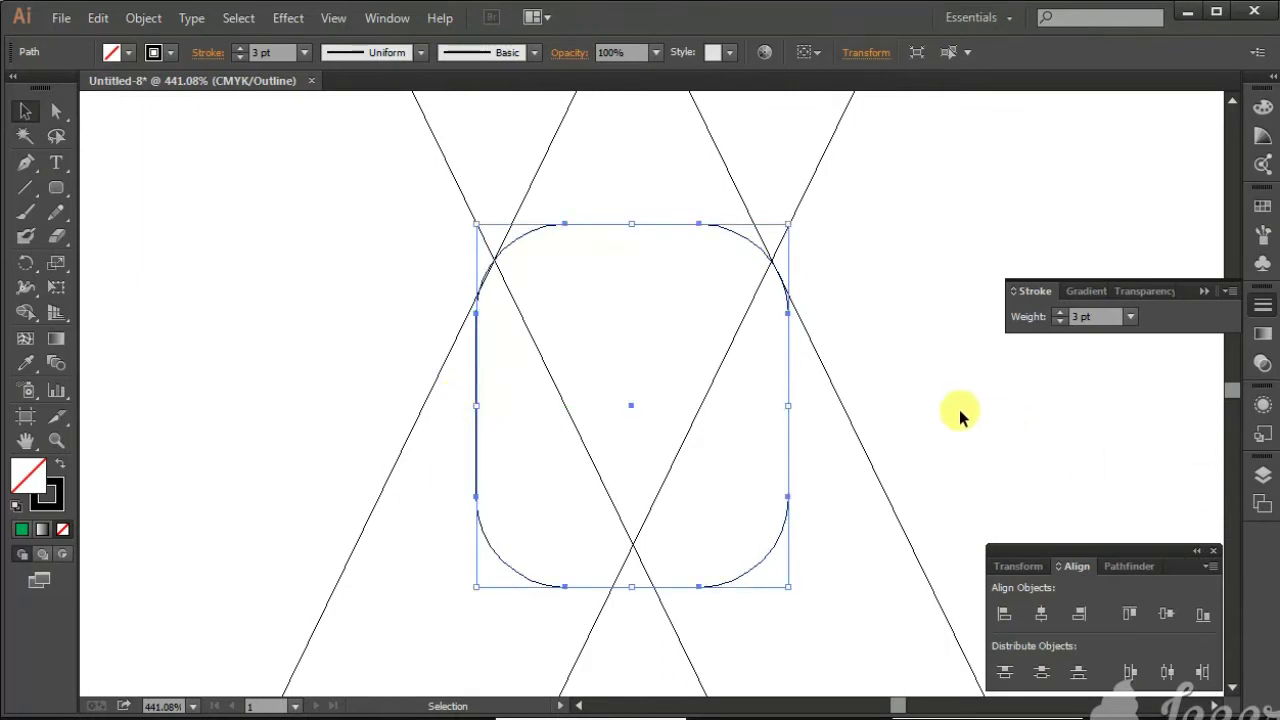
key(a)
key(ctrl+y)
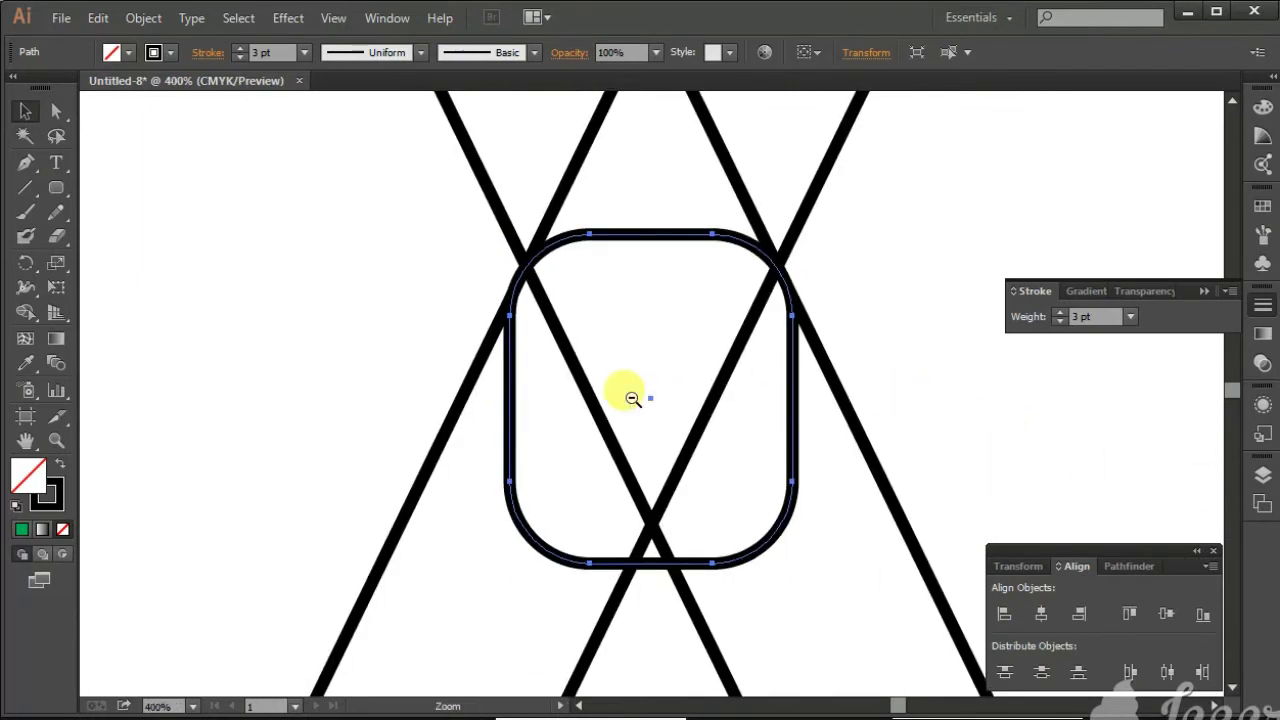
scroll(623, 386, down, 4)
scroll(633, 405, down, 1)
Place a tilted copy of the rounded rectangle over the horizontal lines.
drag(348, 210, 790, 535)
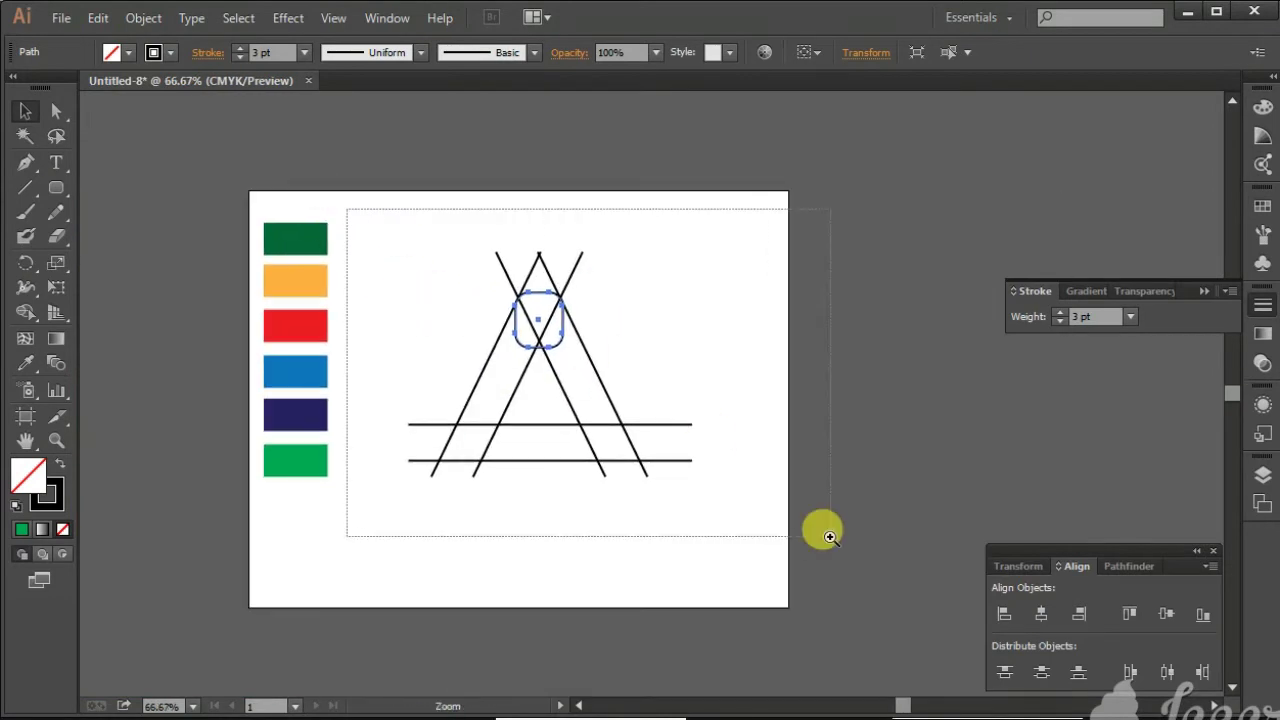
mouse_move(574, 251)
mouse_down()
mouse_move(634, 414)
mouse_move(703, 517)
mouse_up()
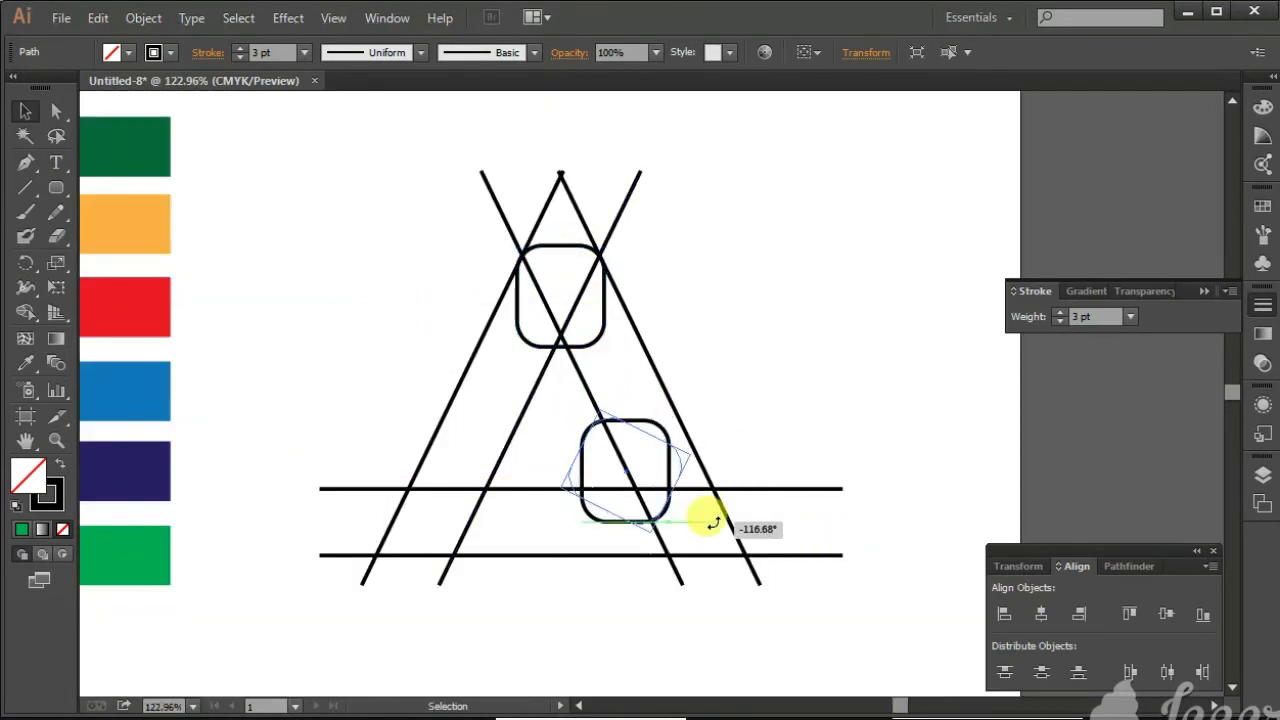
key(z)
drag(500, 374, 826, 597)
key(v)
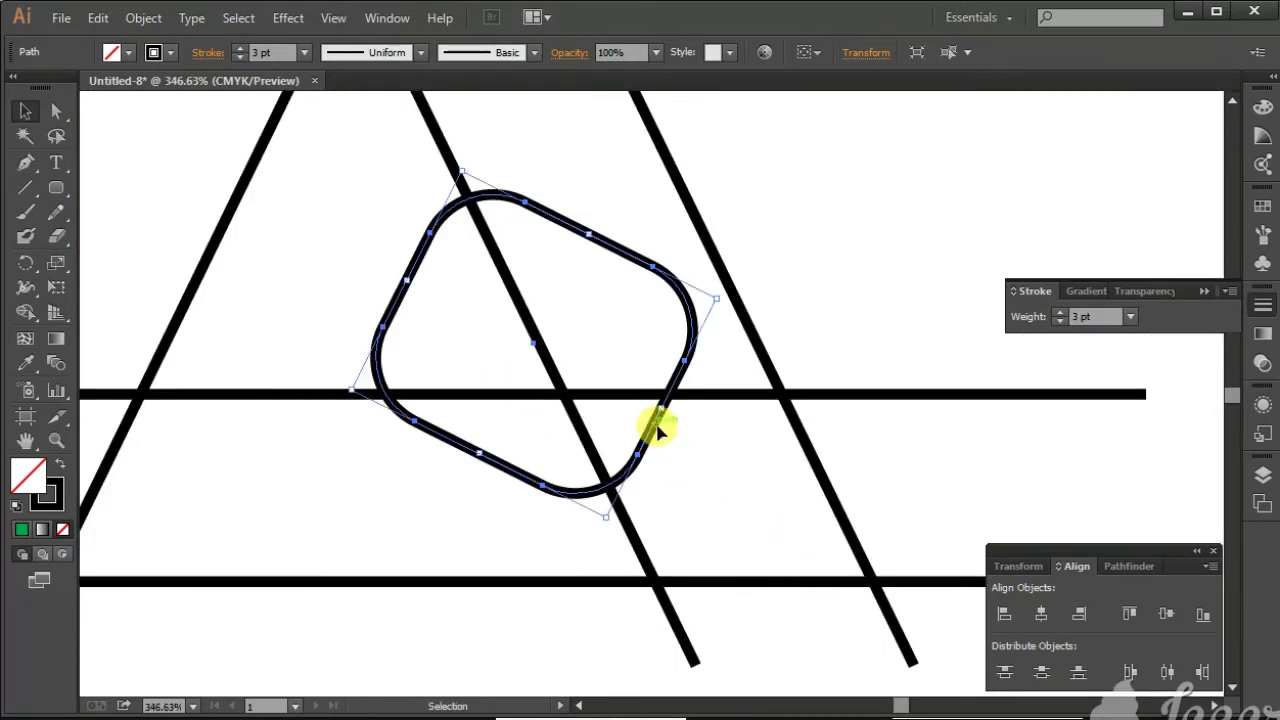
drag(657, 429, 737, 500)
Scale the tilted copy to about 93 × 88 pt in Outline view.
key(ctrl+y)
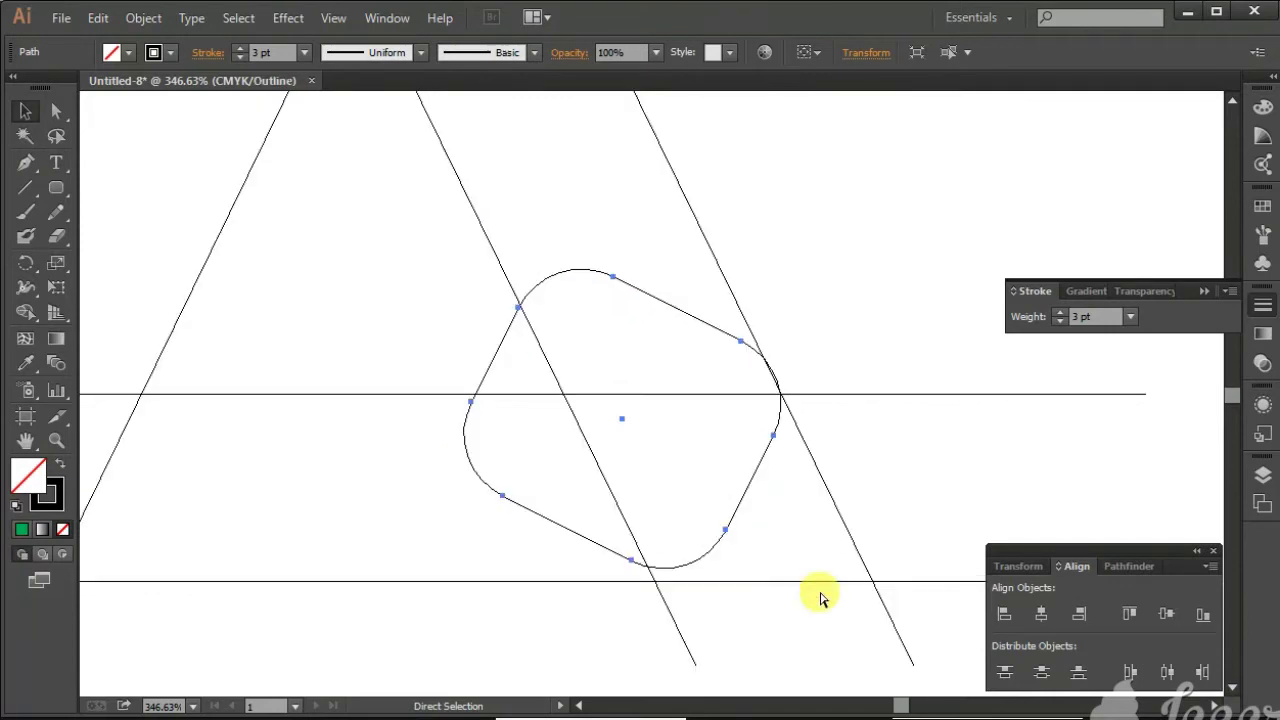
drag(429, 300, 857, 623)
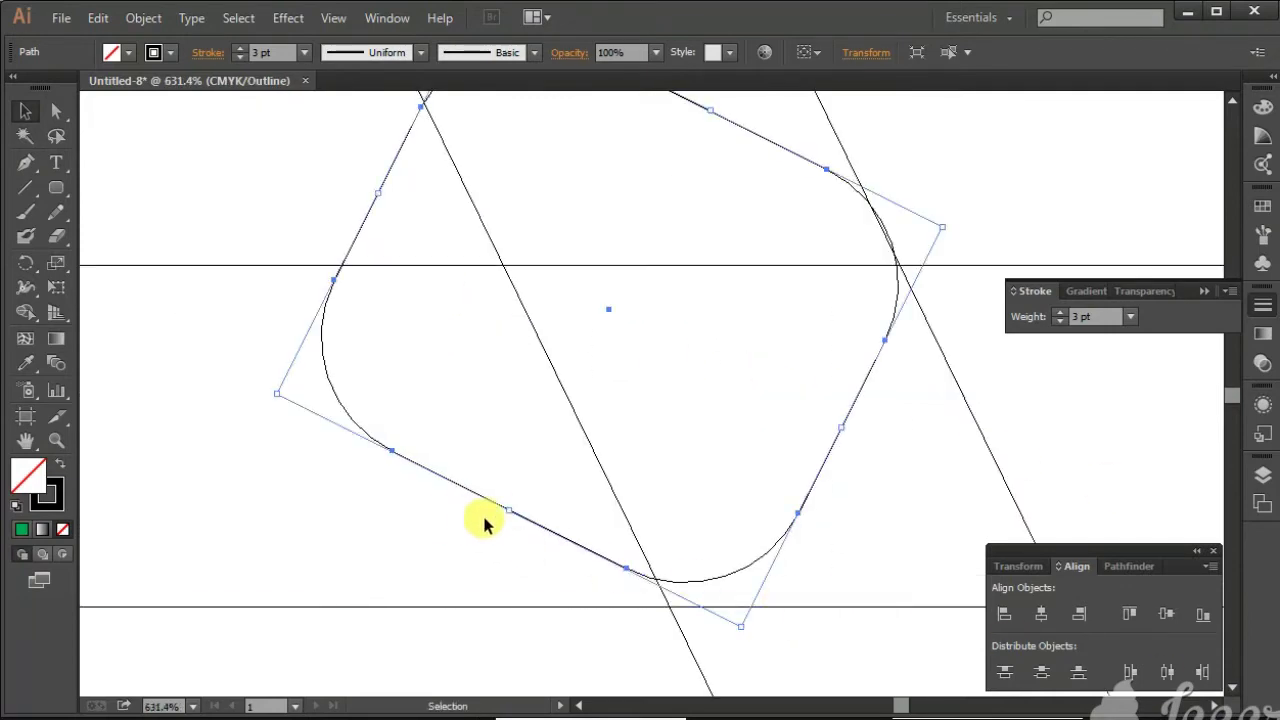
drag(508, 512, 489, 527)
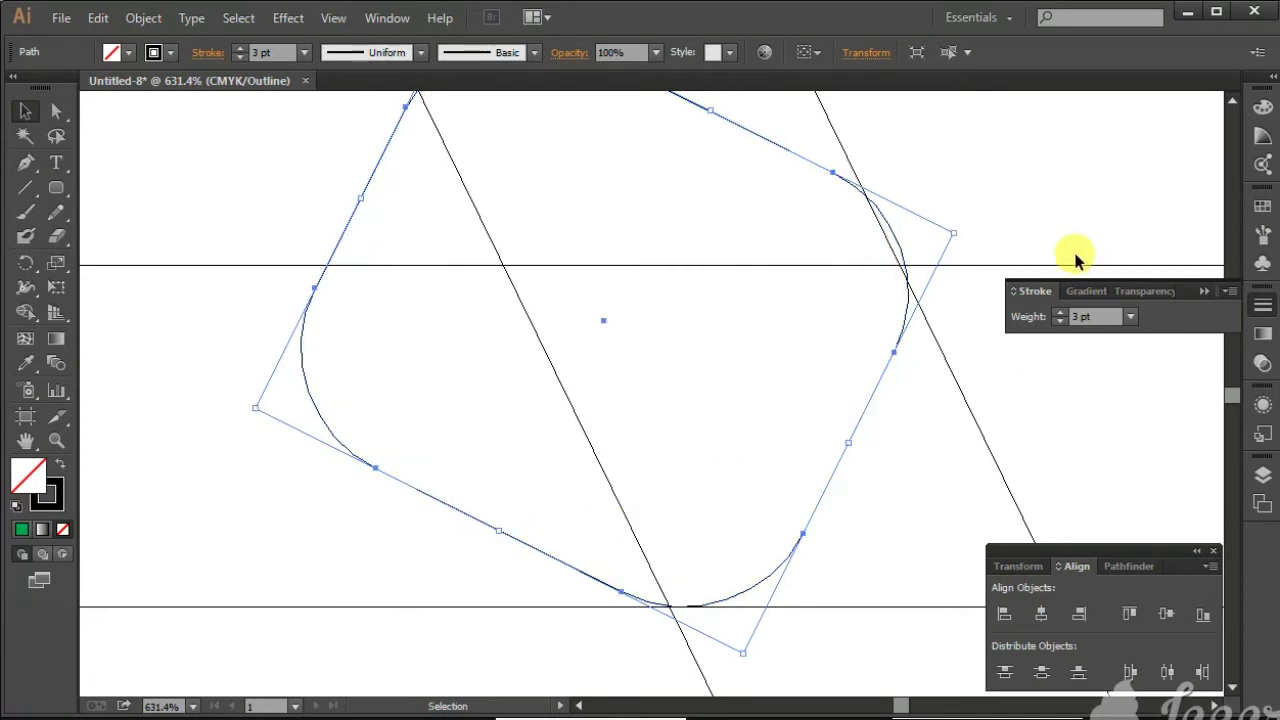
drag(953, 233, 947, 235)
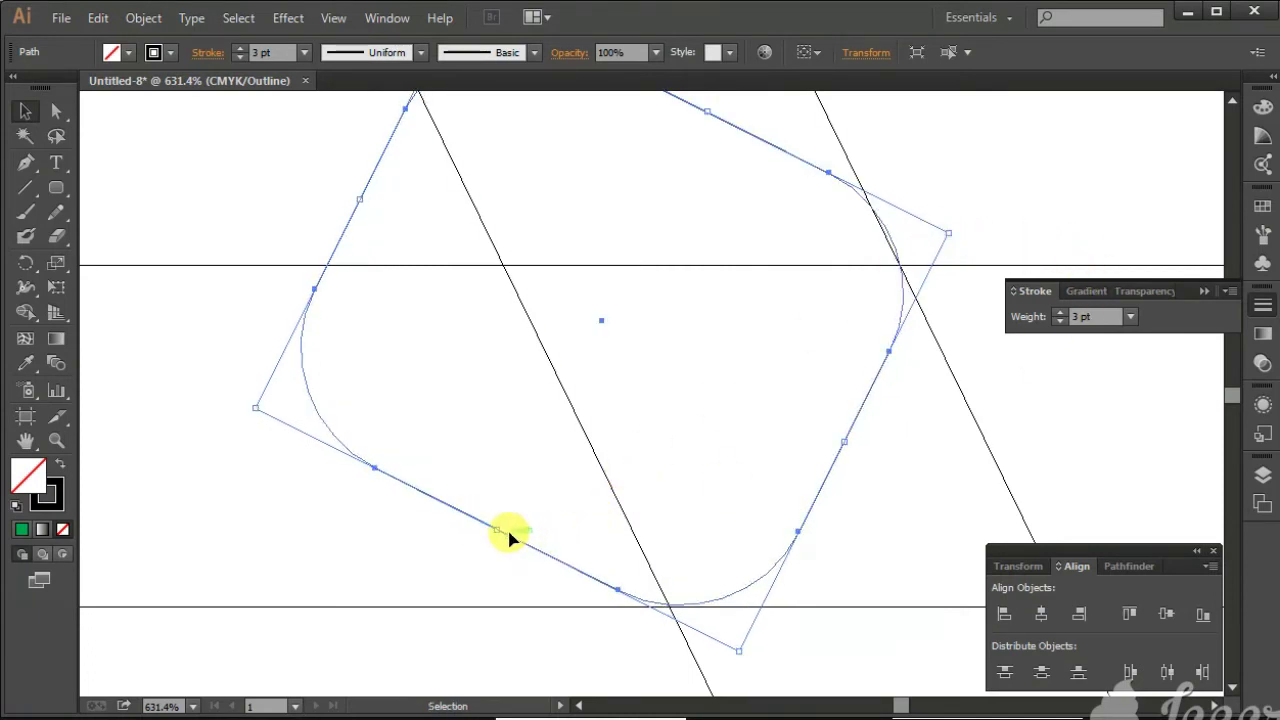
mouse_move(494, 531)
mouse_down()
mouse_move(471, 523)
mouse_move(858, 660)
mouse_up()
Resize the tilted shape from its bottom and upper corner so its curve meets the line.
key(ctrl+space)
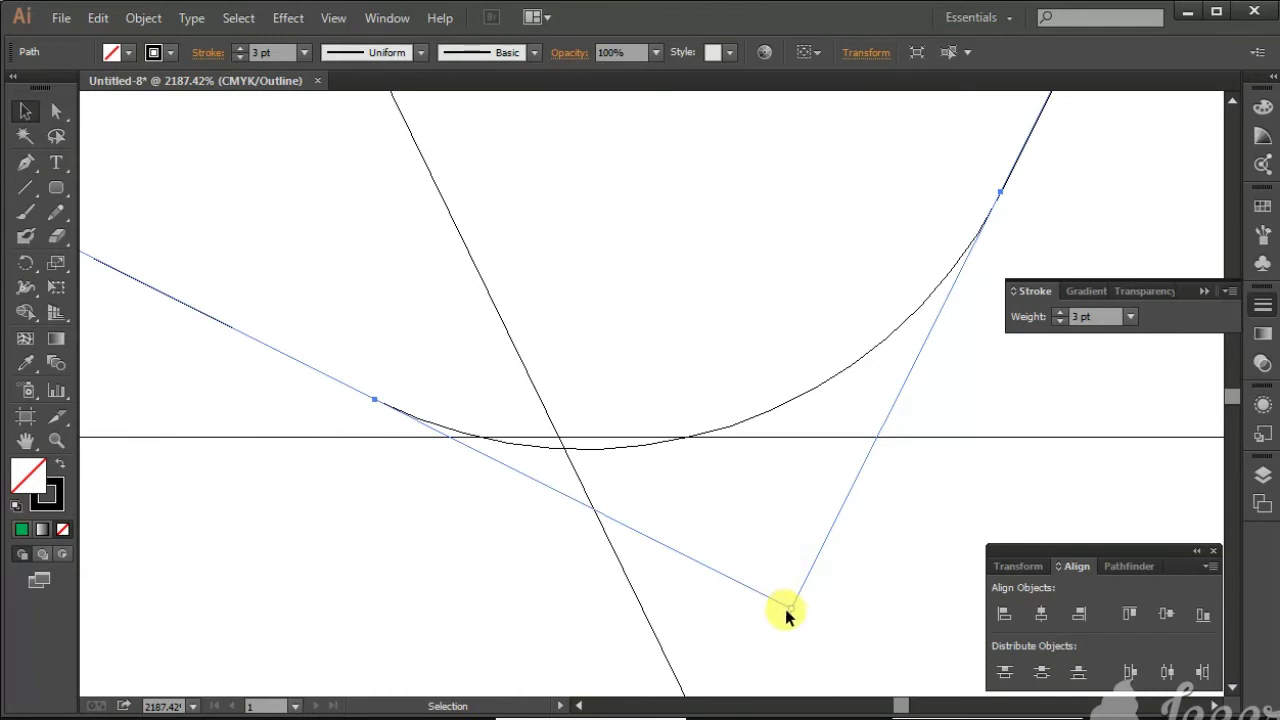
drag(794, 608, 786, 594)
scroll(651, 609, up, 3)
scroll(900, 500, up, 1)
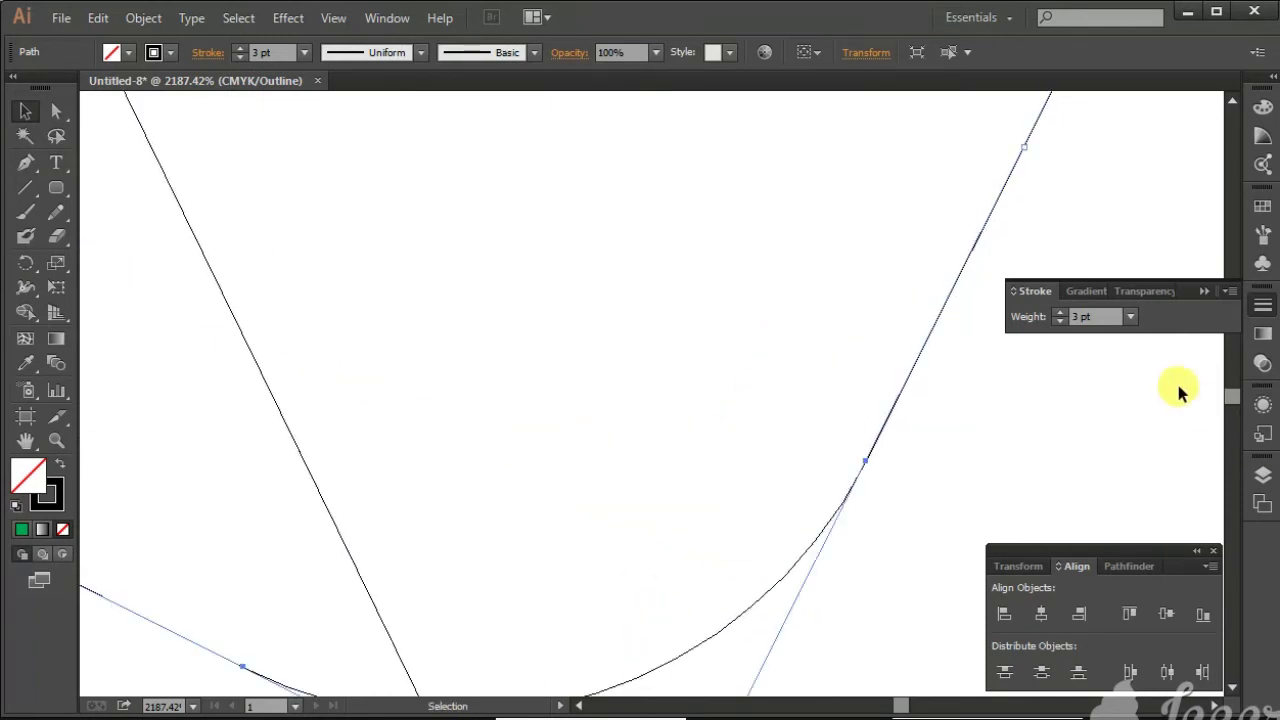
key(Tab)
mouse_move(918, 223)
mouse_down()
mouse_move(889, 406)
mouse_move(923, 346)
mouse_move(894, 520)
mouse_move(879, 477)
mouse_move(880, 493)
mouse_up()
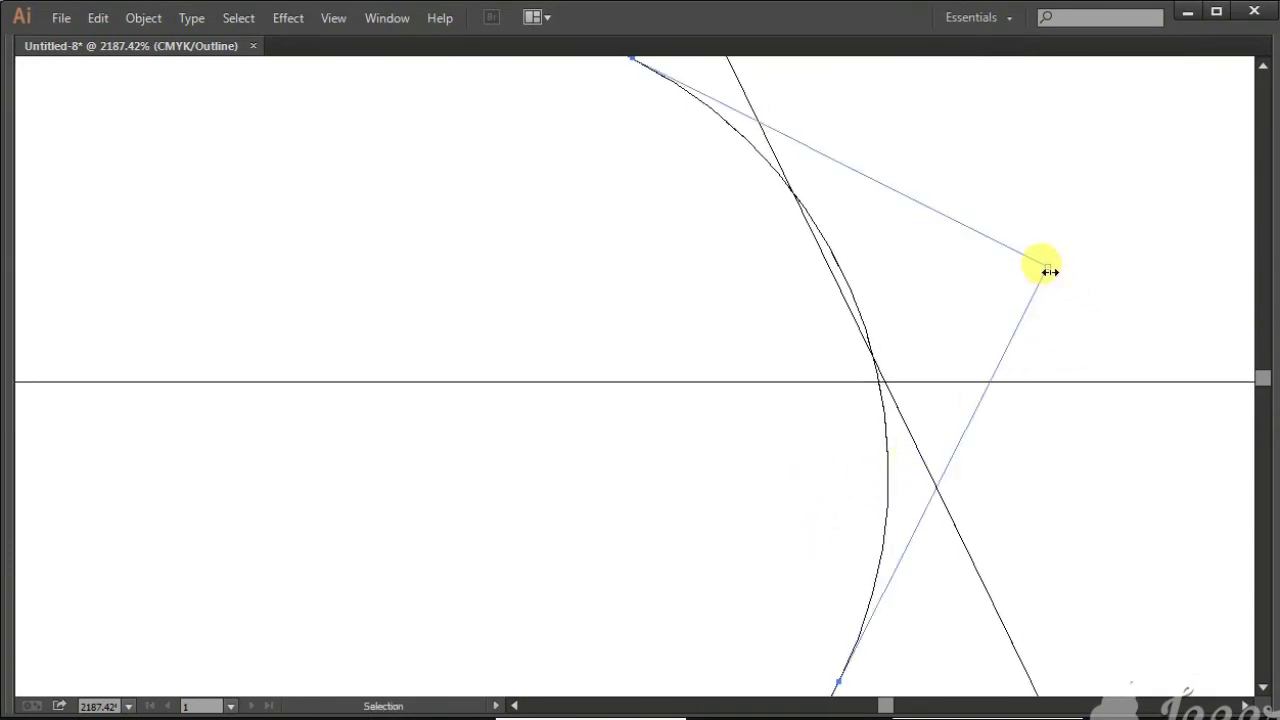
drag(1049, 271, 1057, 281)
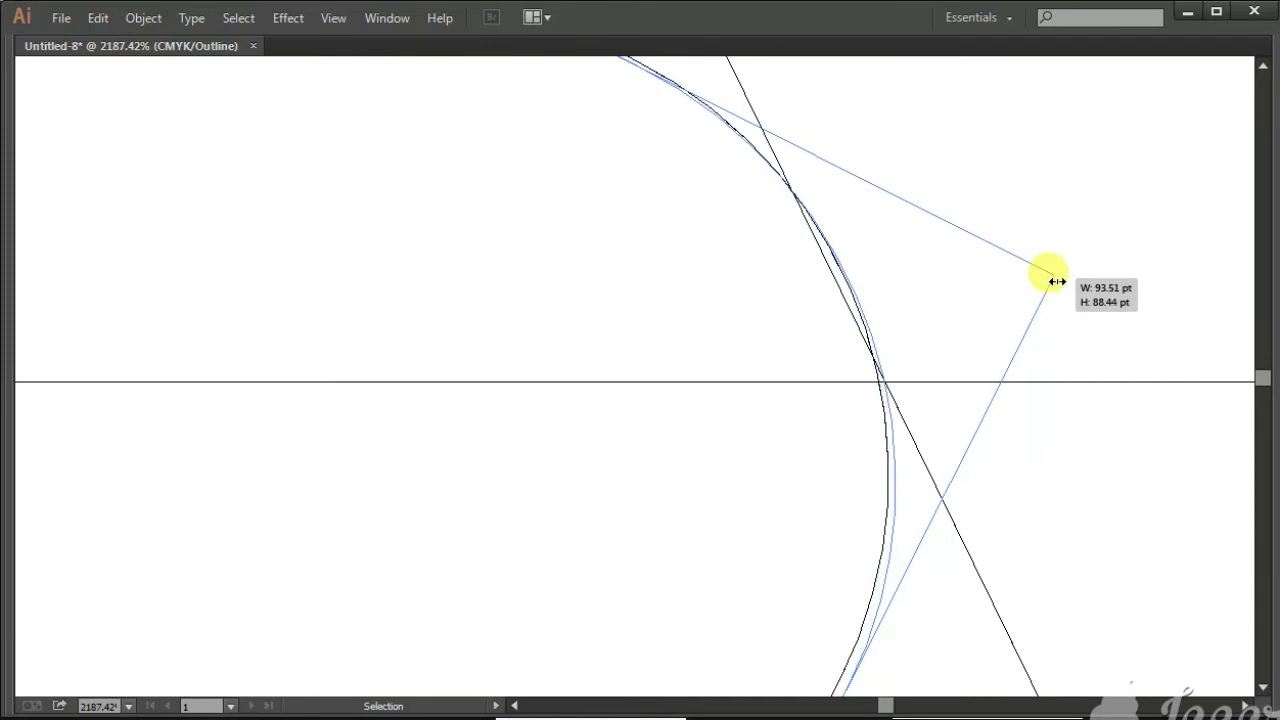
drag(1057, 281, 1056, 283)
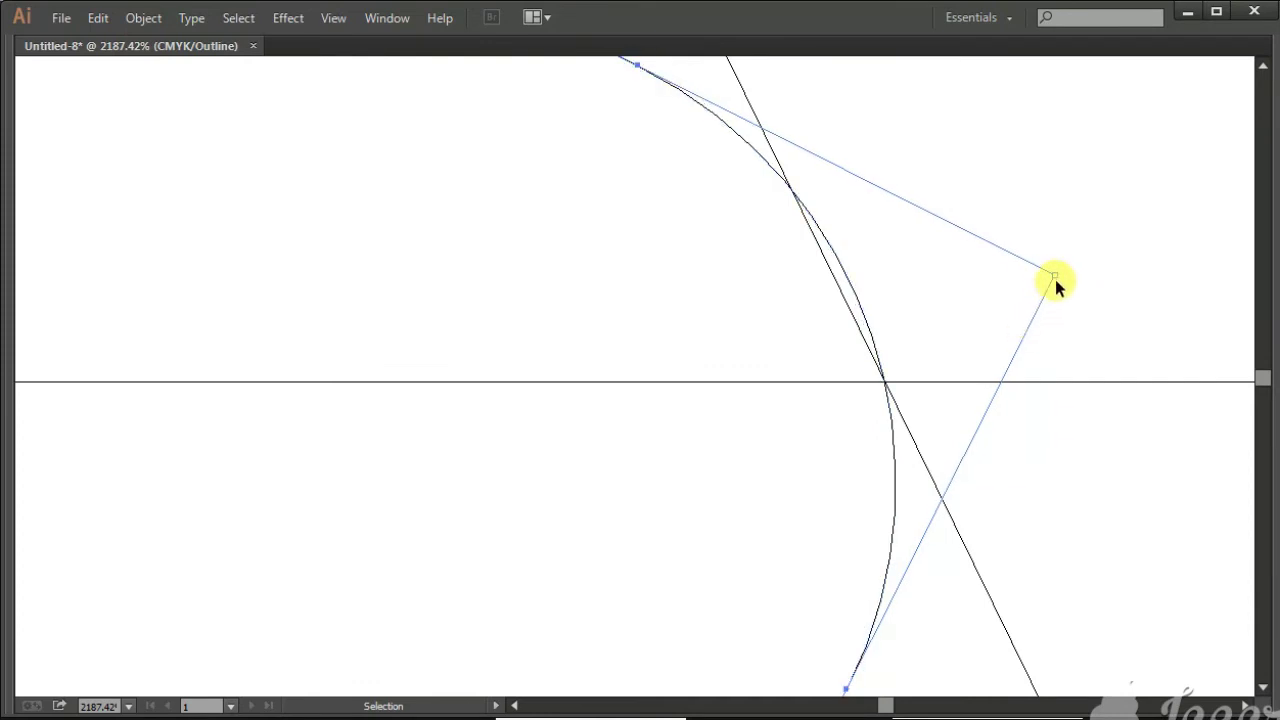
drag(1057, 279, 1057, 277)
Fit the shape's lower edge flush against the crossing lines, then return to Preview.
key(z)
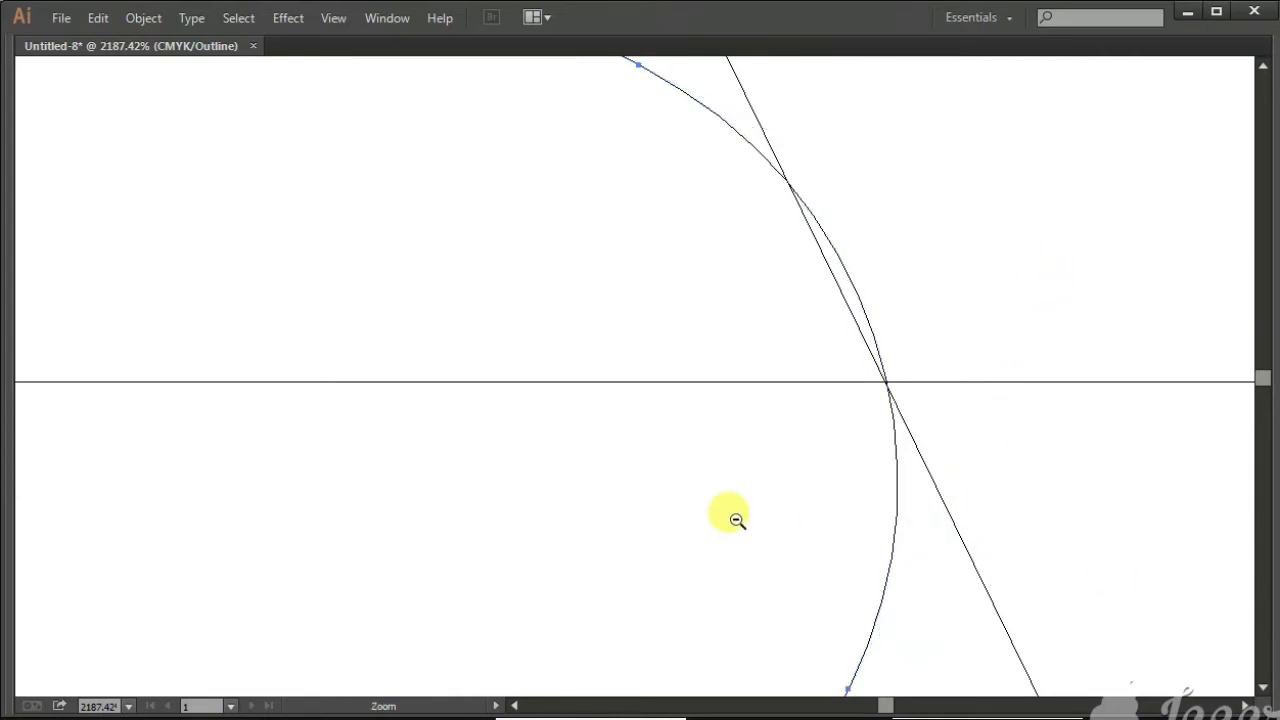
alt+click(734, 517)
drag(817, 343, 811, 266)
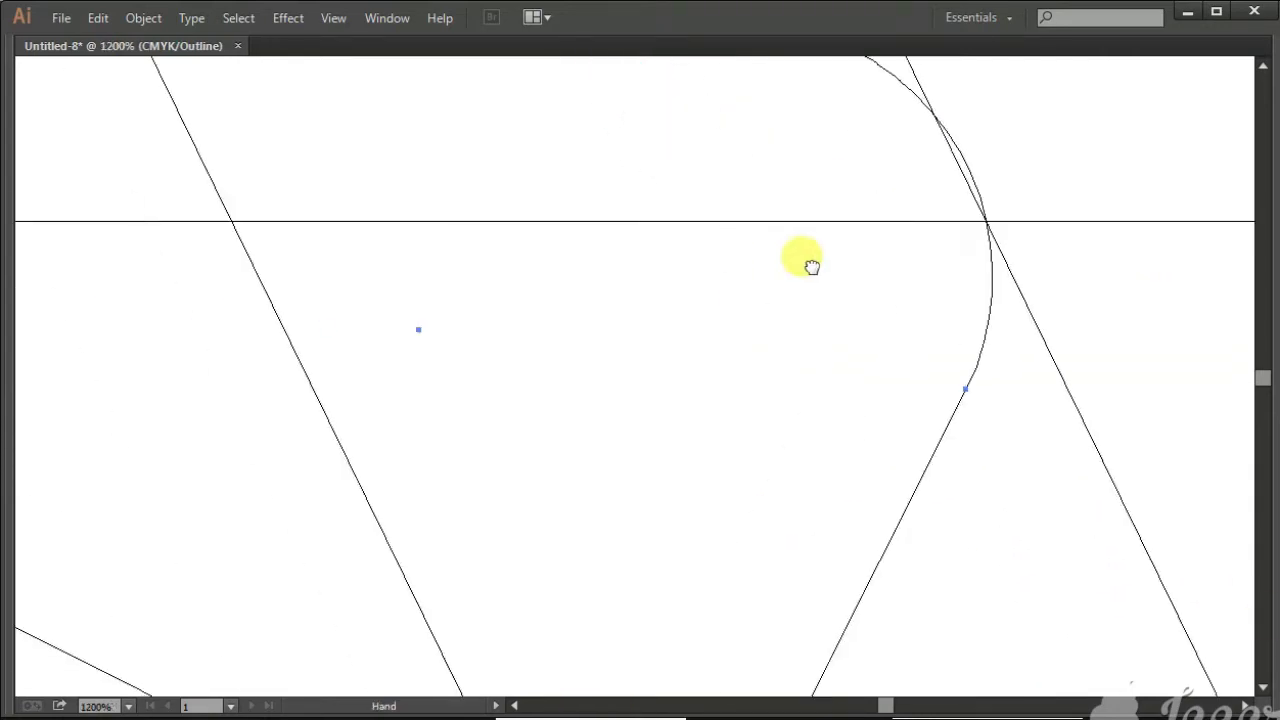
alt+click(726, 276)
ctrl+alt+click(726, 280)
drag(729, 280, 737, 177)
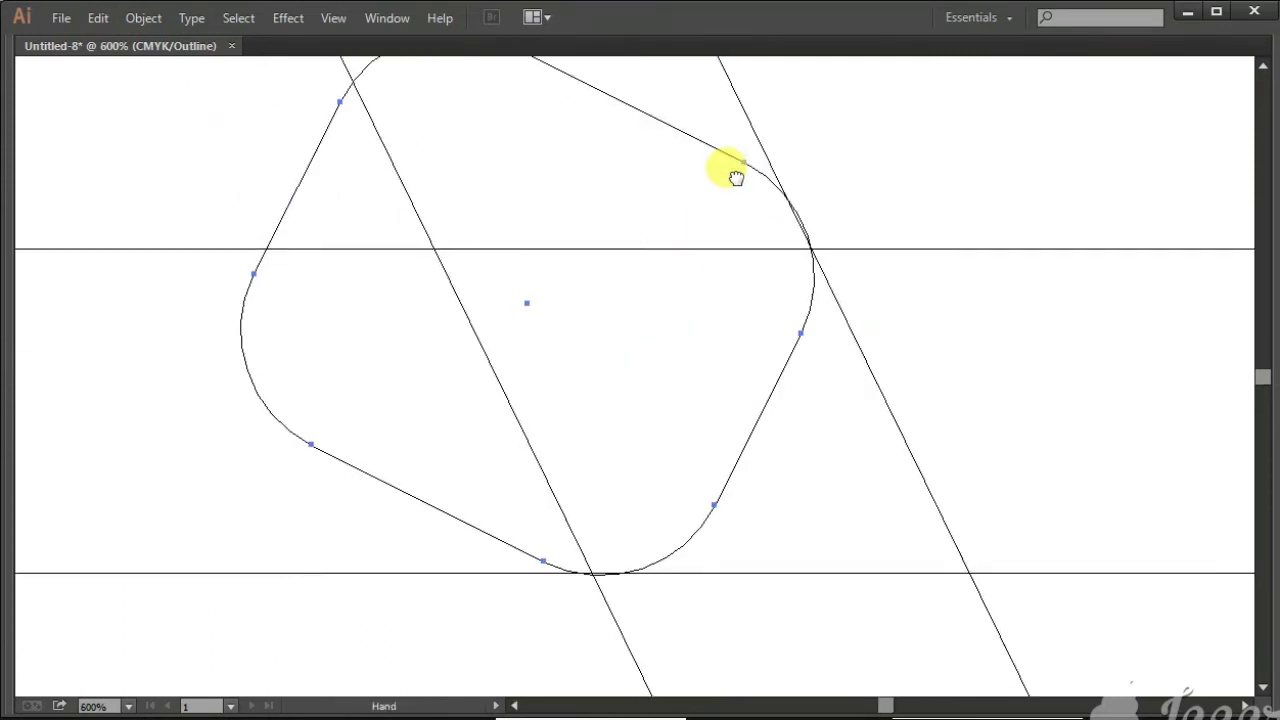
mouse_move(623, 520)
mouse_down()
mouse_move(623, 380)
mouse_move(737, 462)
mouse_up()
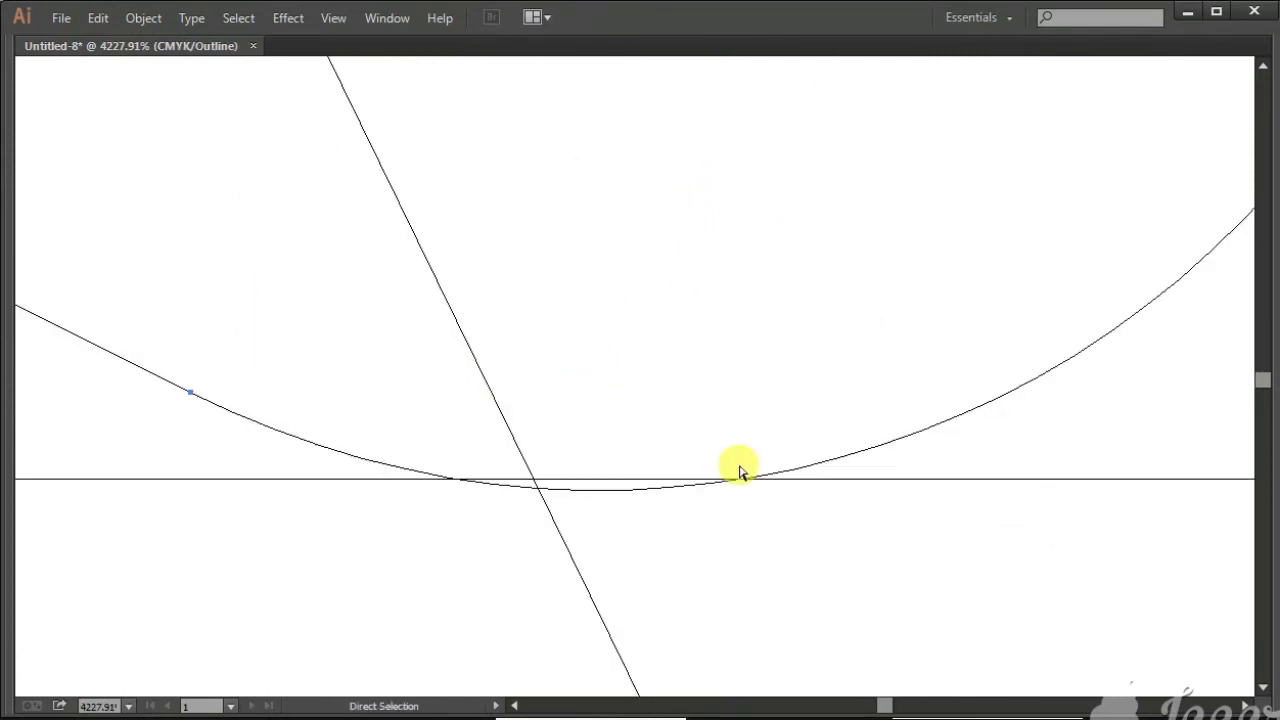
drag(810, 655, 740, 556)
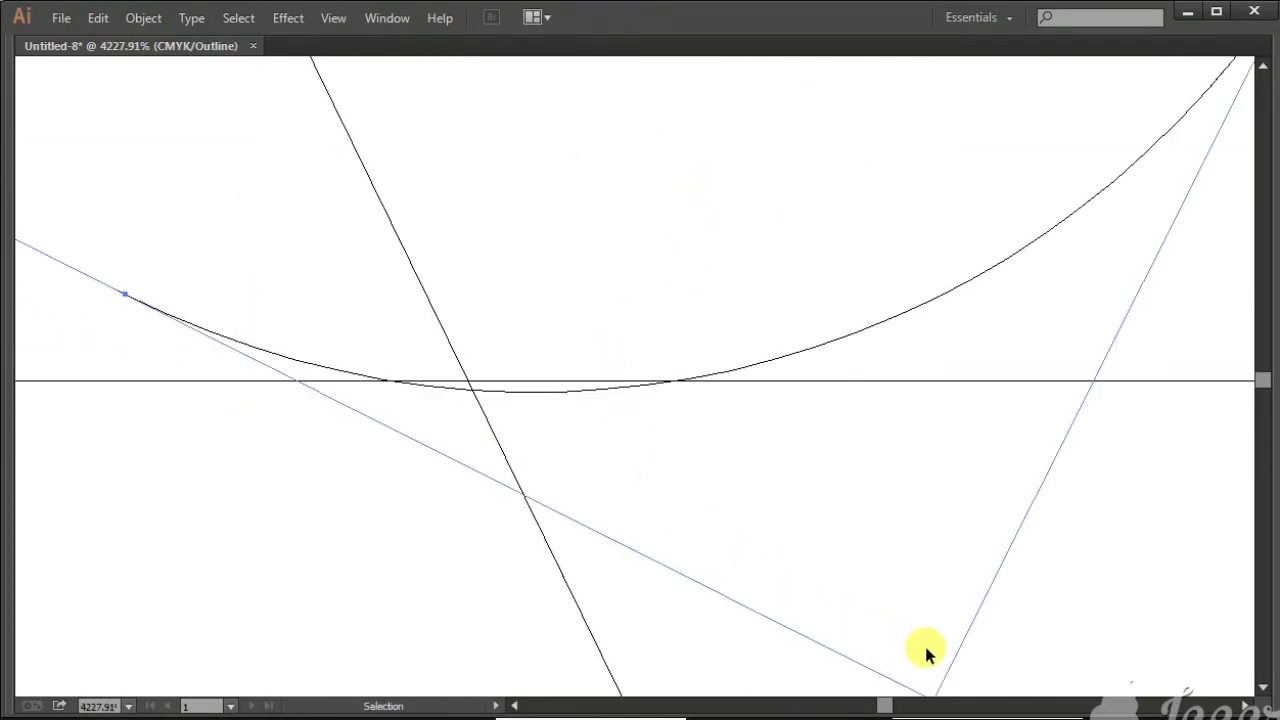
scroll(924, 652, down, 1)
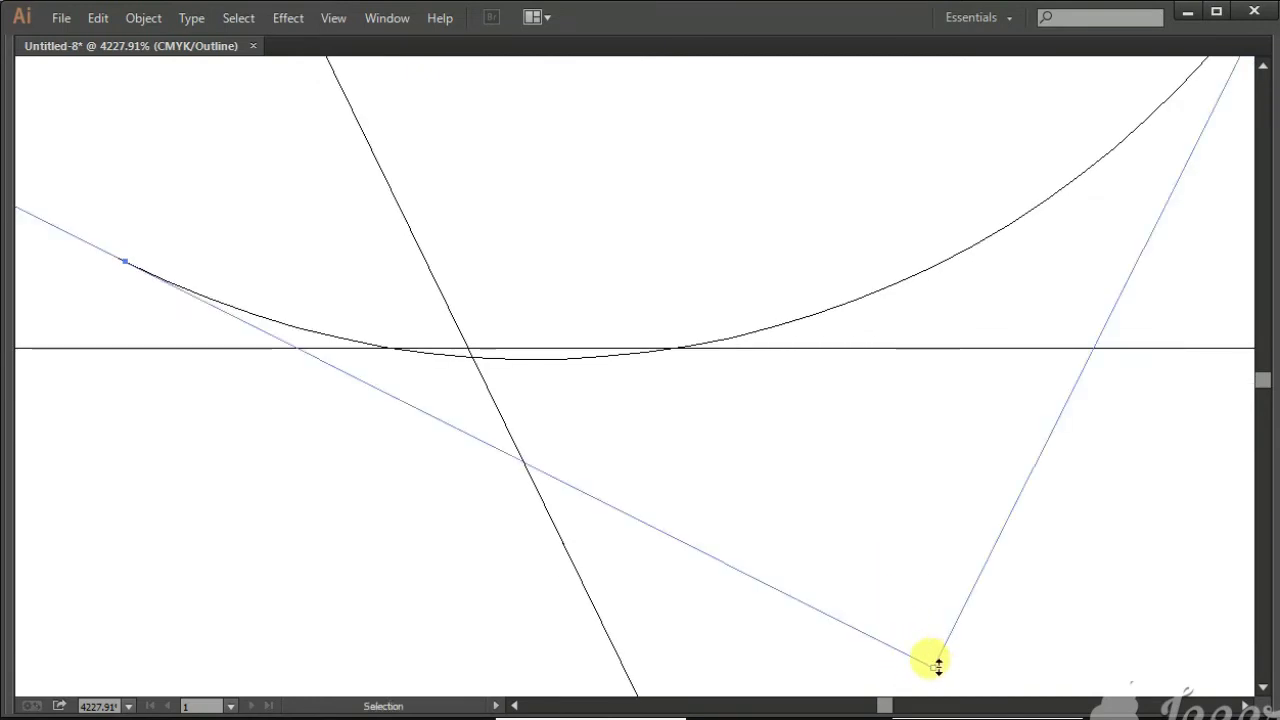
drag(938, 667, 928, 656)
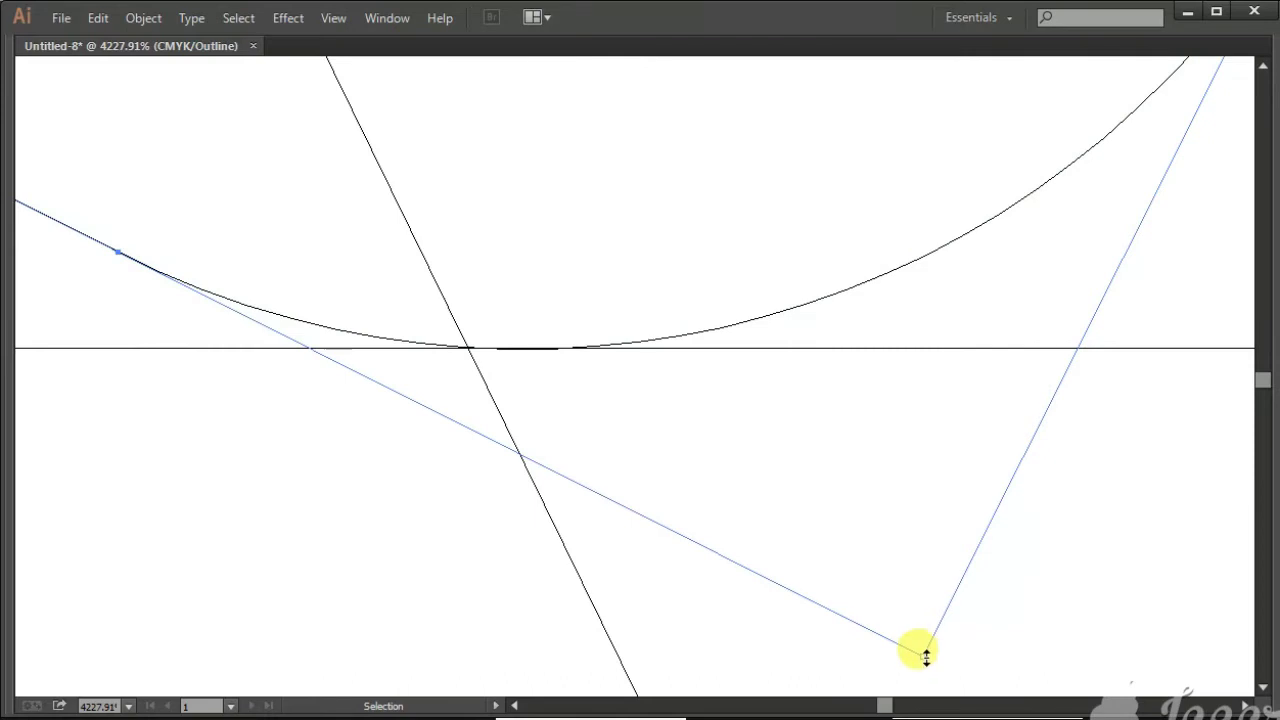
scroll(614, 309, down, 4)
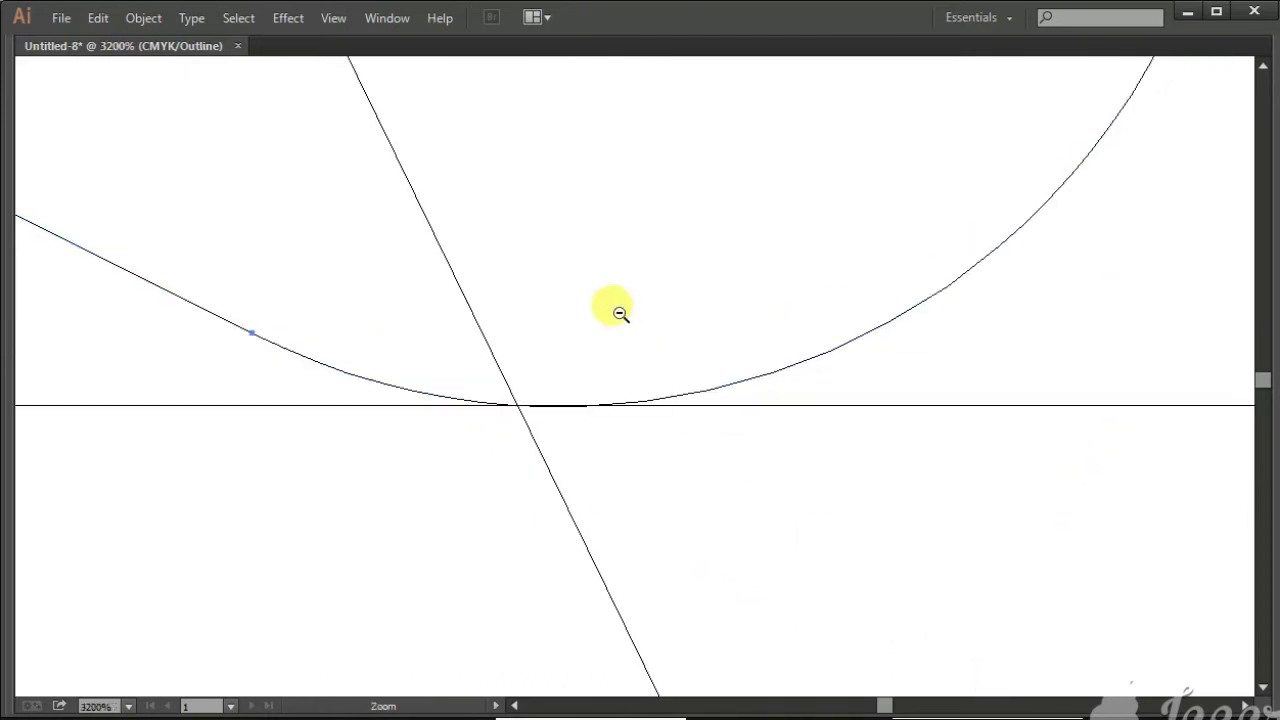
scroll(619, 318, down, 2)
scroll(619, 318, down, 1)
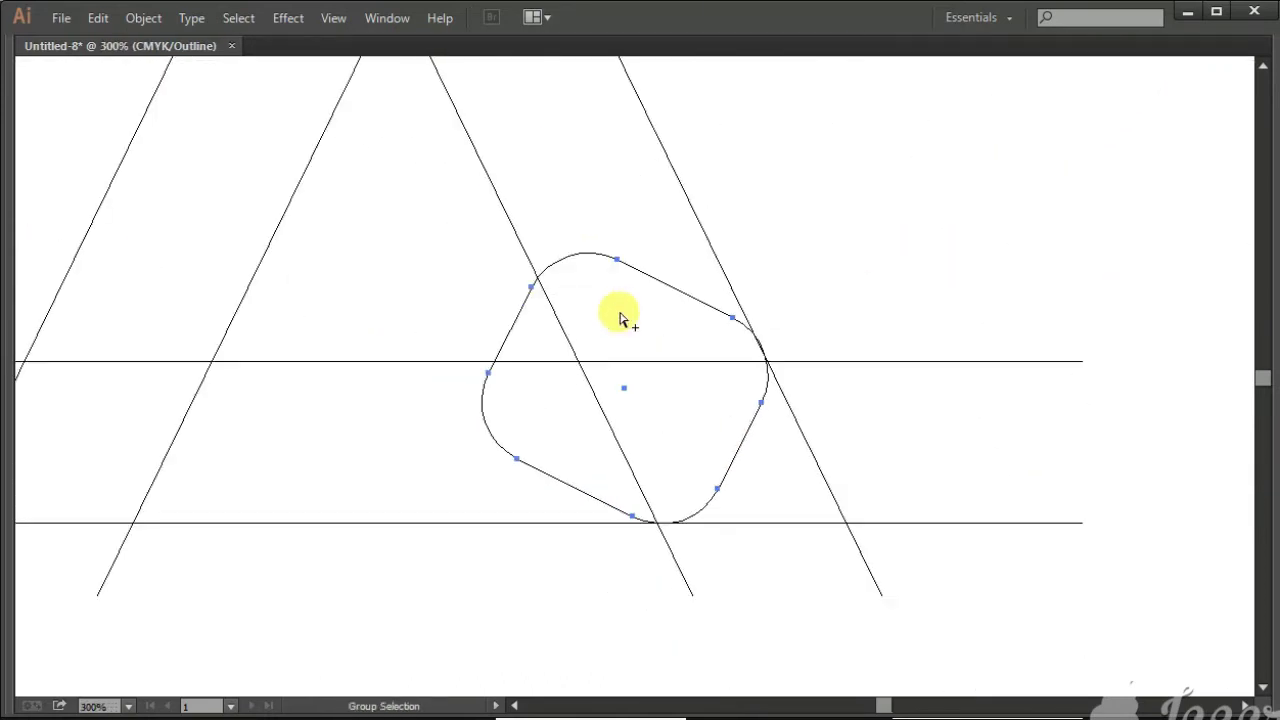
drag(617, 306, 874, 277)
key(ctrl+y)
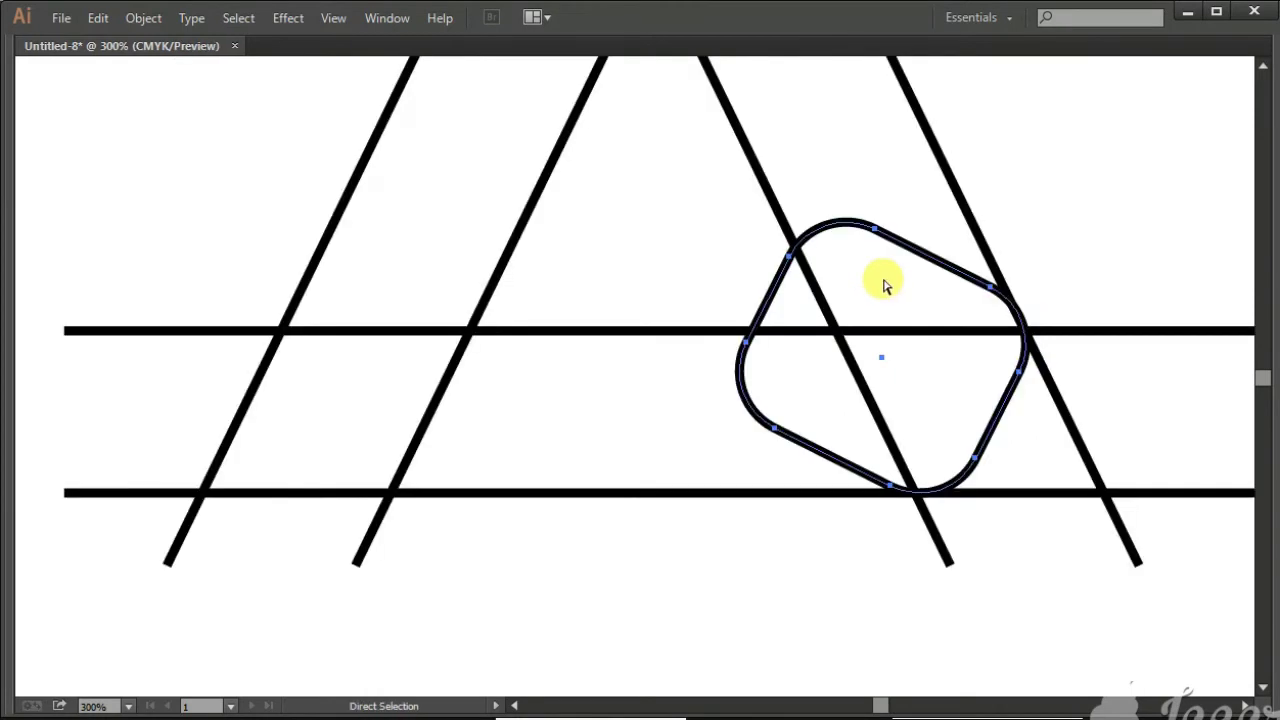
Make a vertically reflected copy of the rounded shape and move it to the lower left.
key(v)
right_click(884, 283)
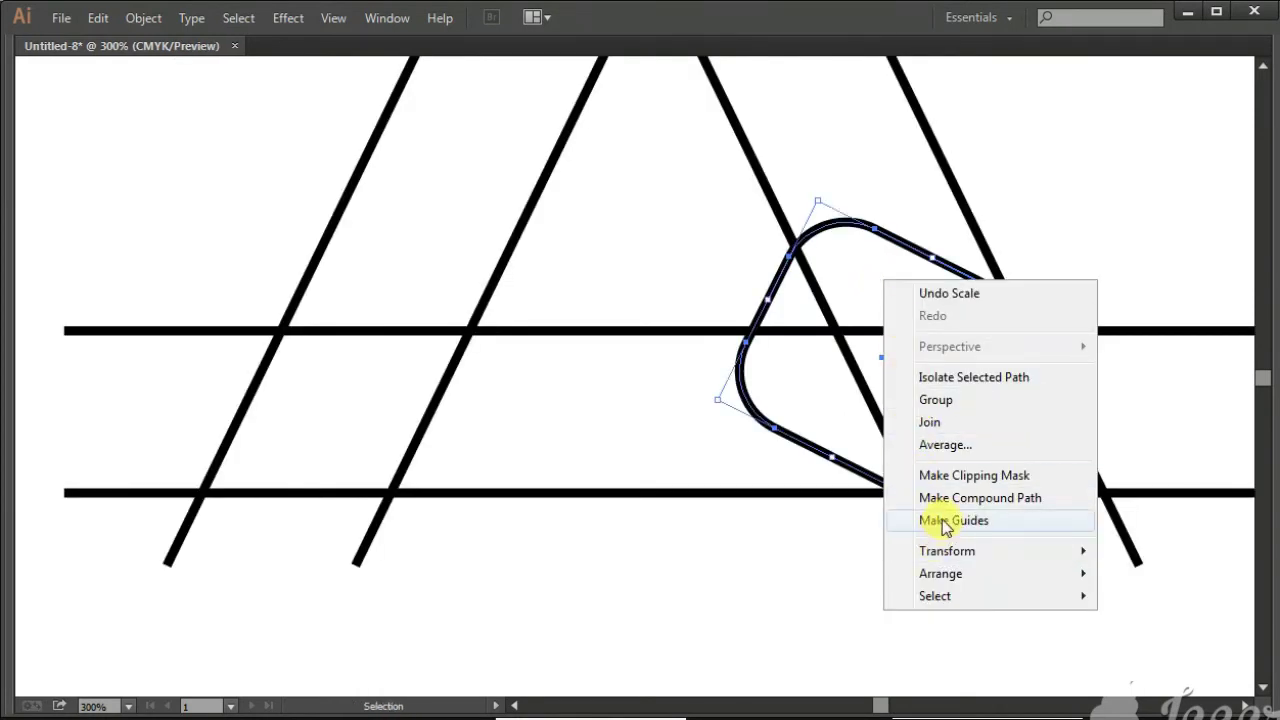
mouse_move(947, 551)
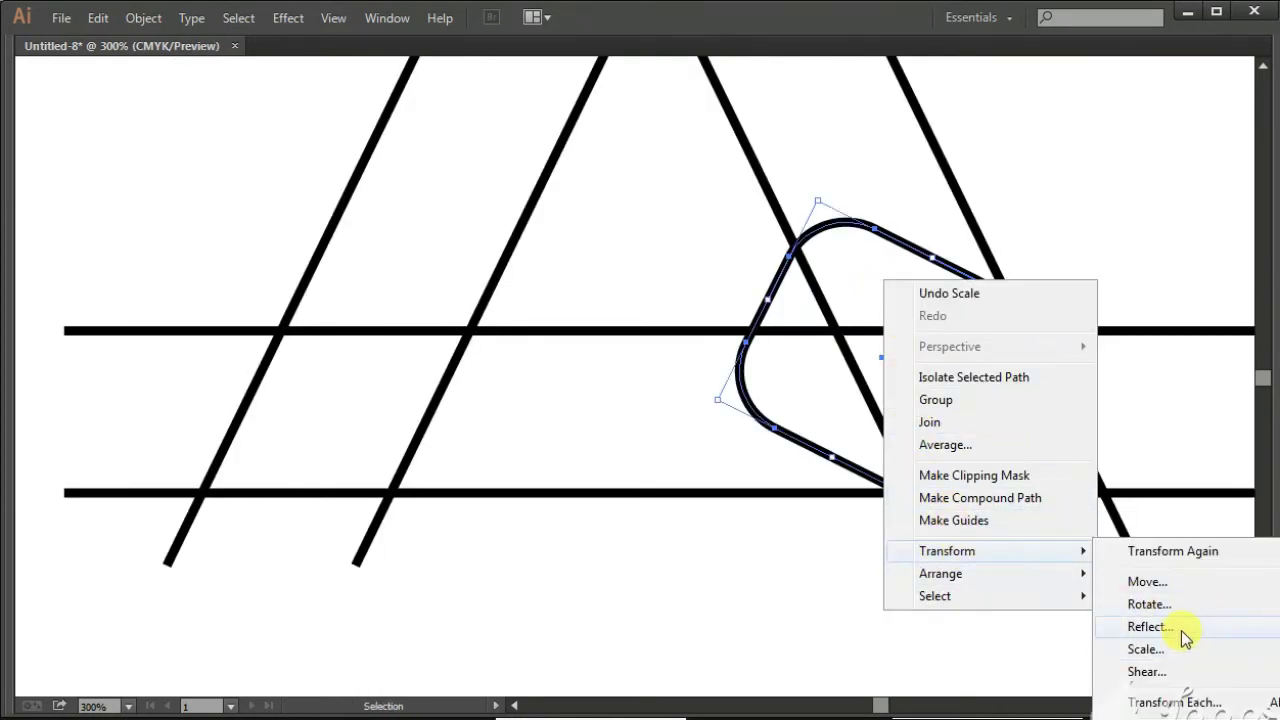
click(1147, 626)
click(851, 476)
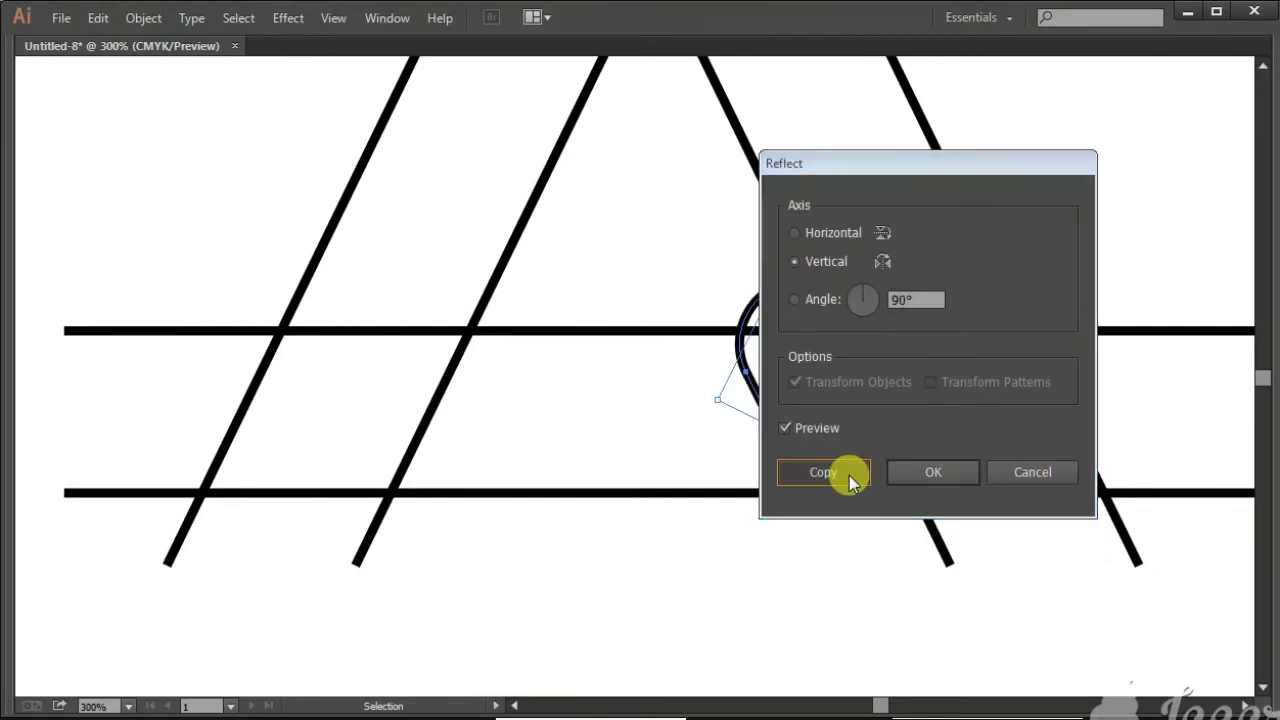
drag(916, 228, 455, 234)
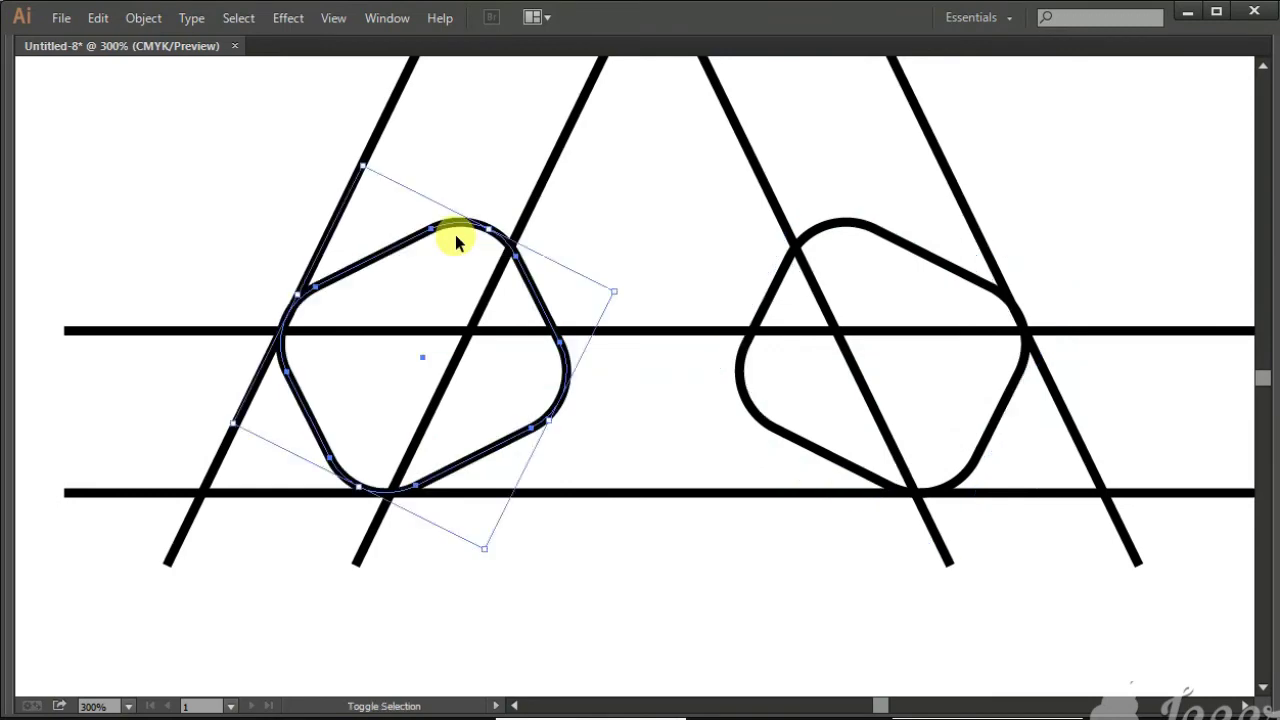
Nudge the mirrored copy in Outline view so its curve meets the diagonal.
key(ctrl+y)
key(z)
drag(217, 275, 508, 503)
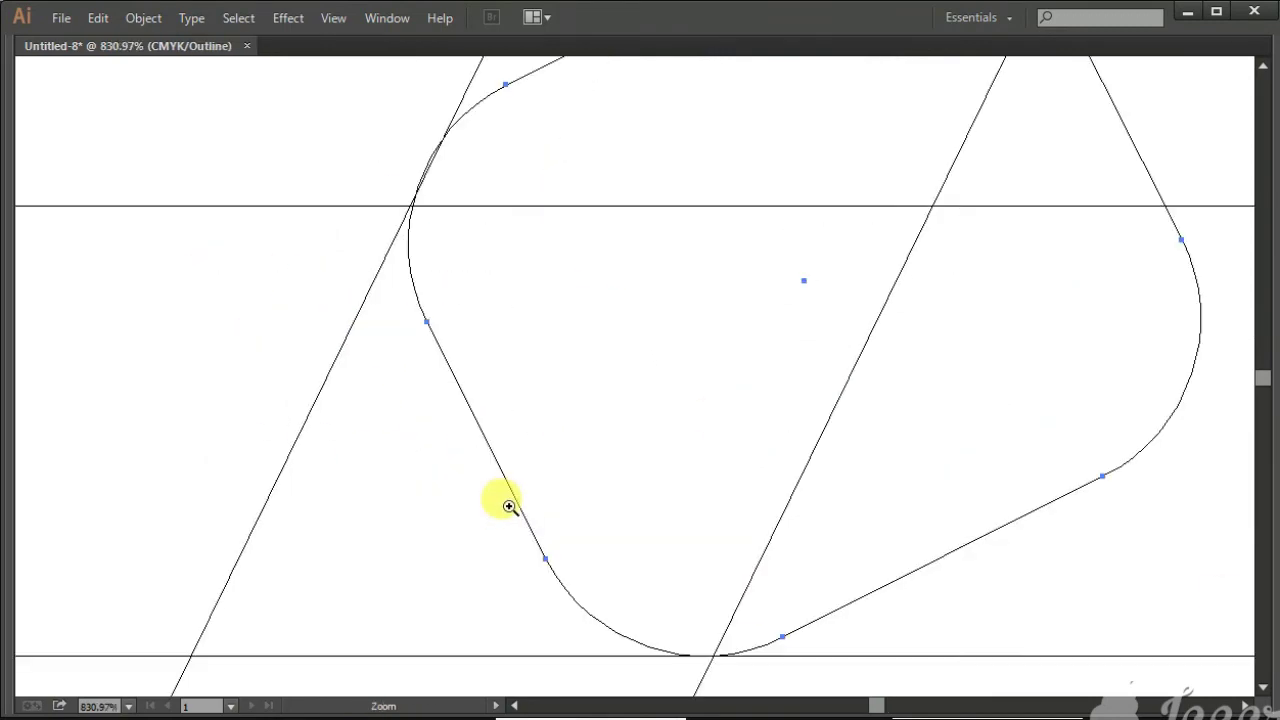
key(v)
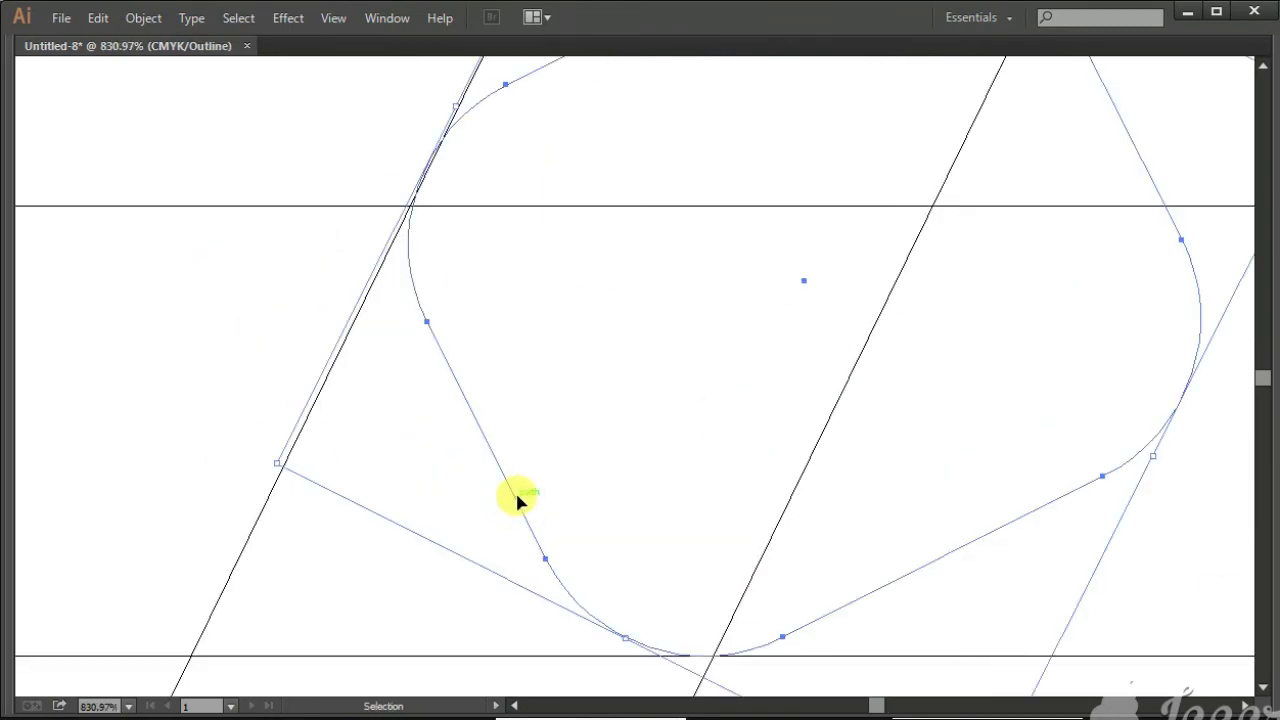
key(Left)
key(Left)
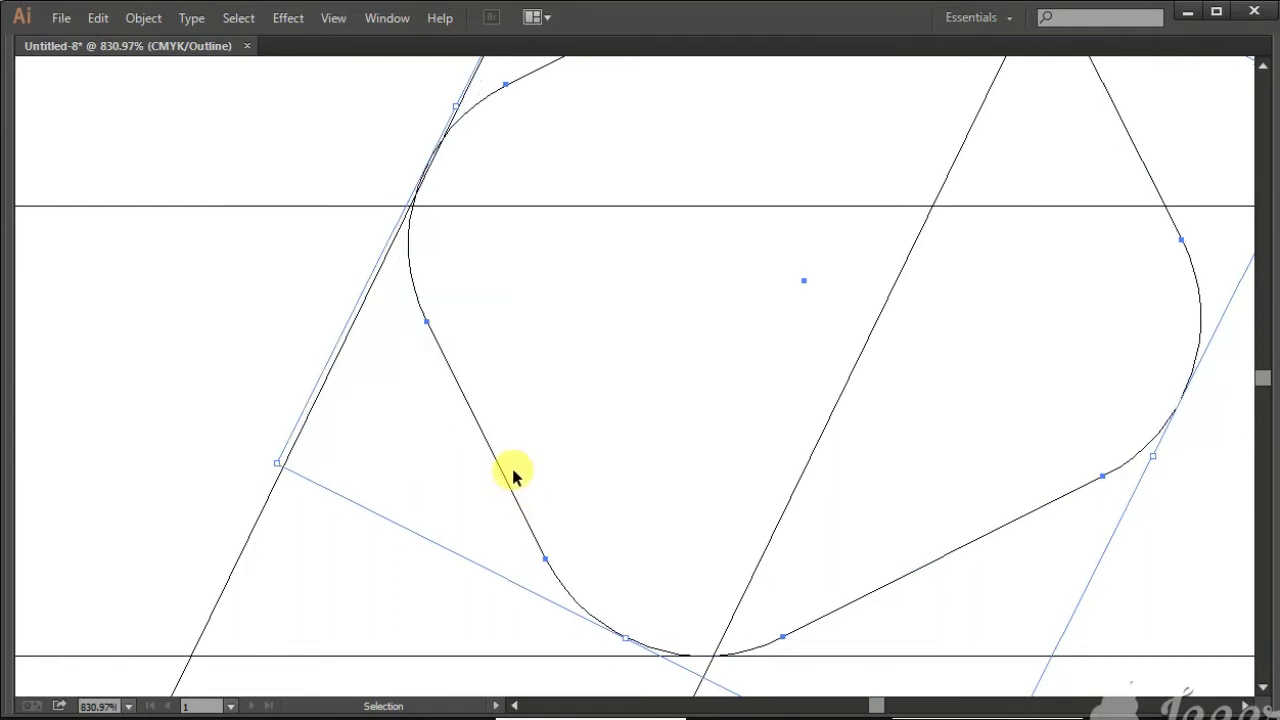
drag(329, 121, 546, 277)
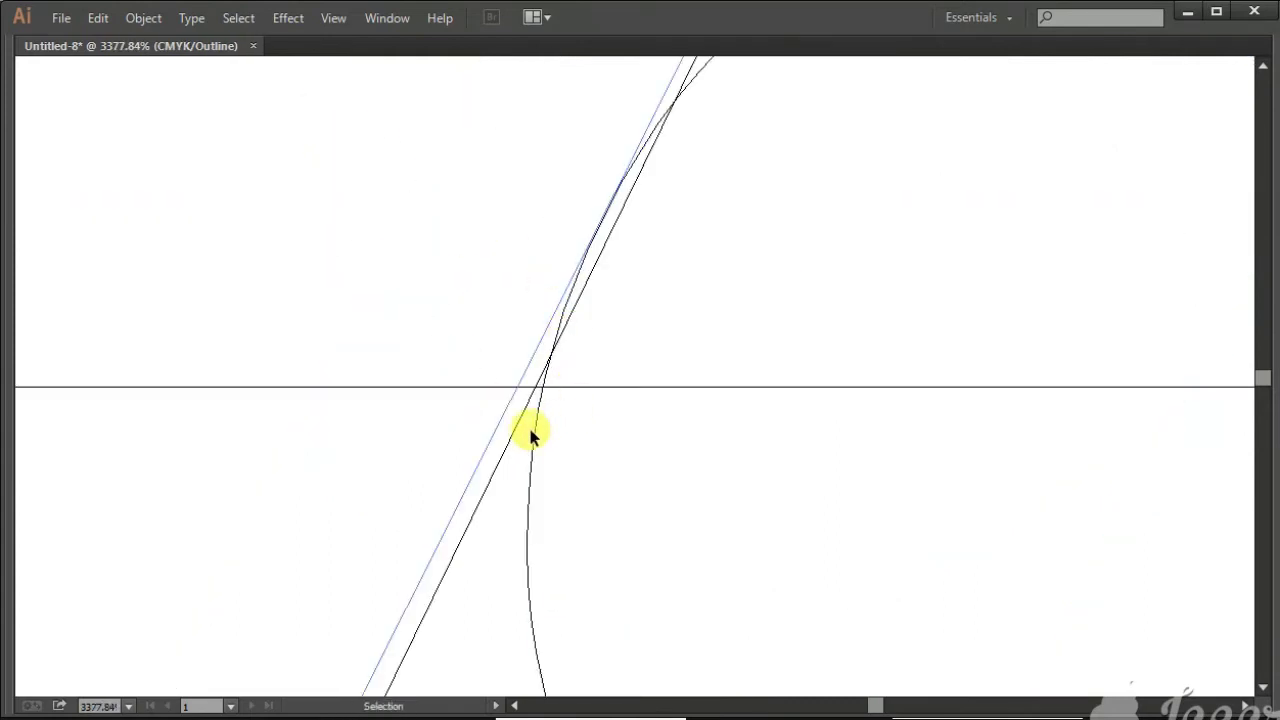
drag(534, 431, 525, 427)
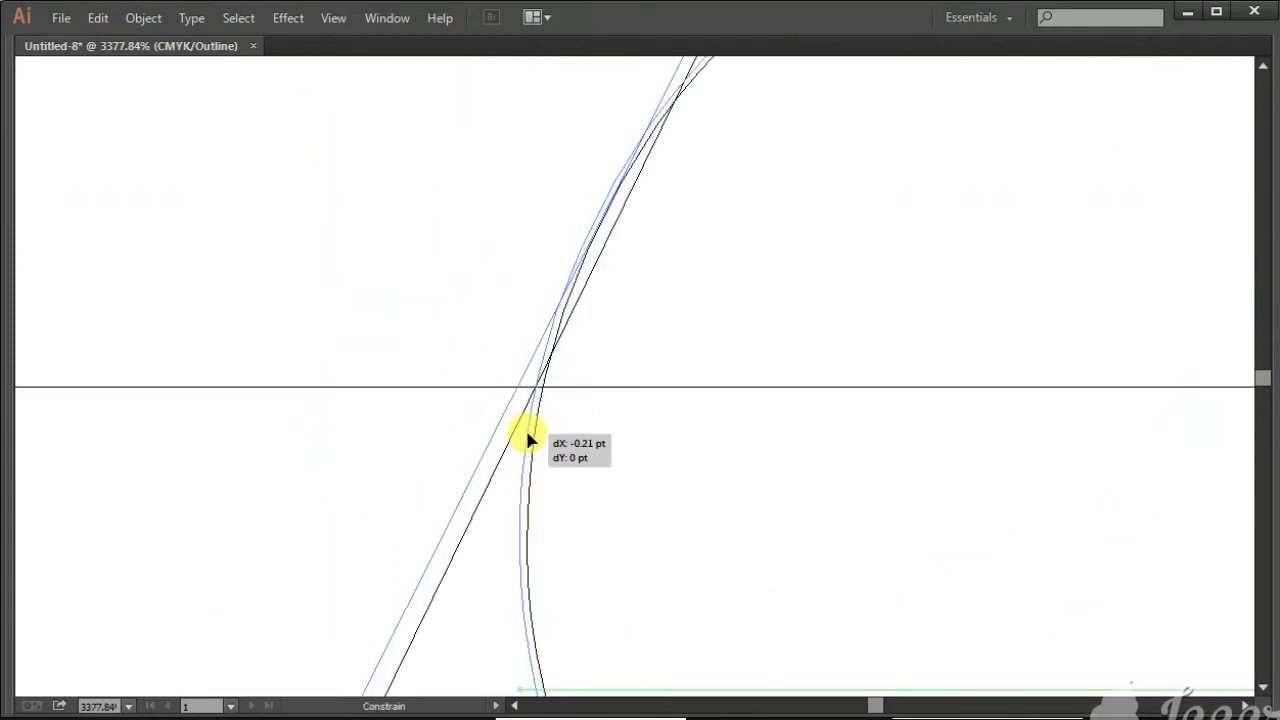
Check the copy's bottom curve fit and select all the construction paths.
alt+click(677, 500)
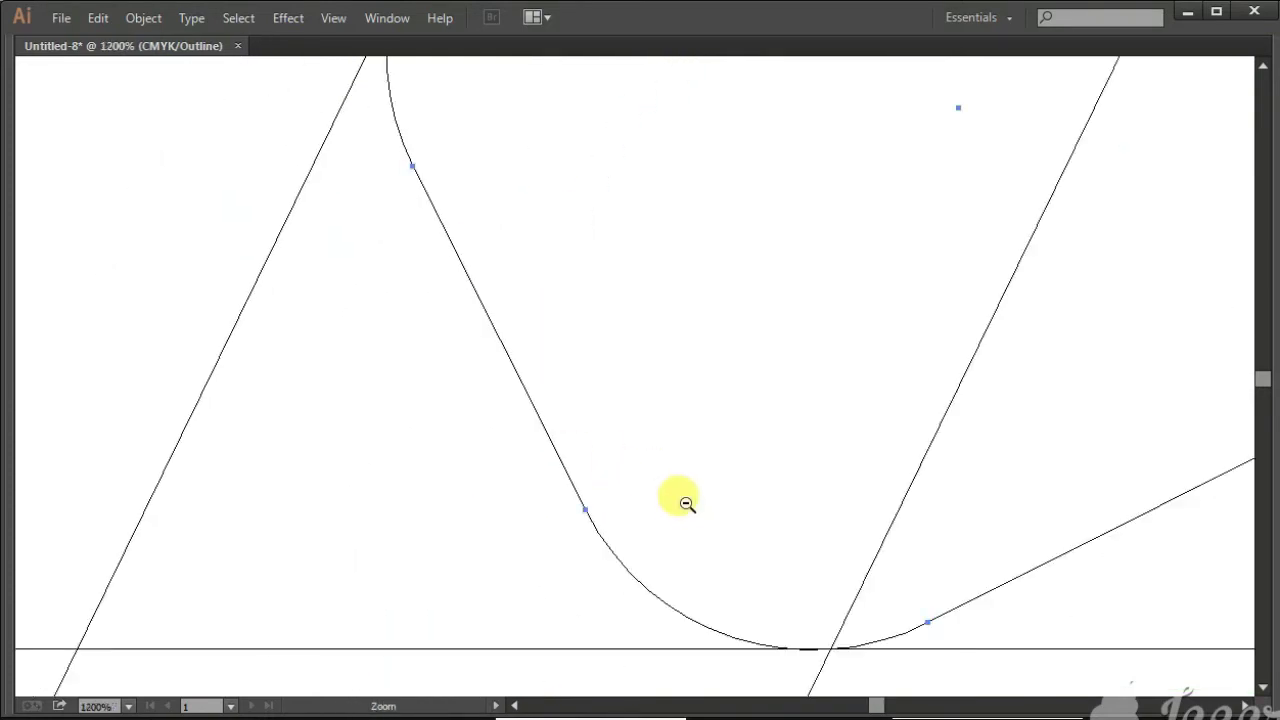
scroll(677, 500, down, 3)
drag(624, 367, 726, 417)
alt+click(699, 298)
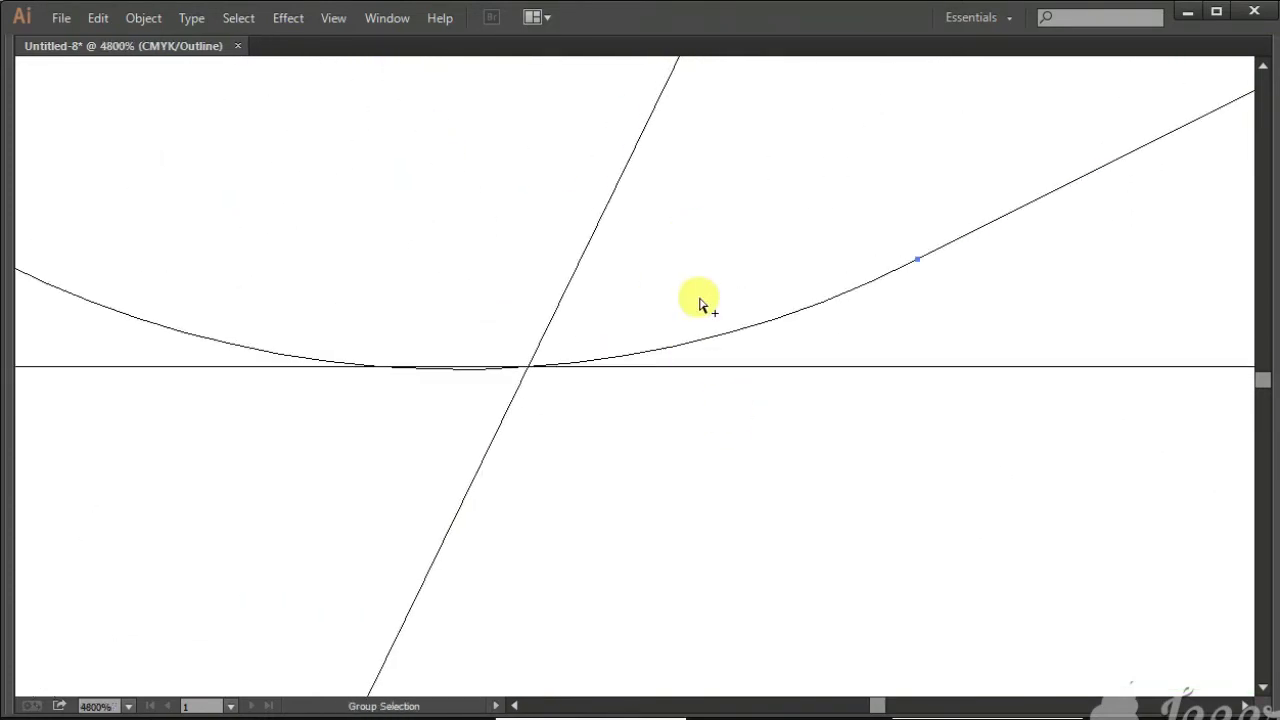
alt+click(693, 301)
alt+click(691, 299)
alt+click(688, 295)
alt+click(686, 291)
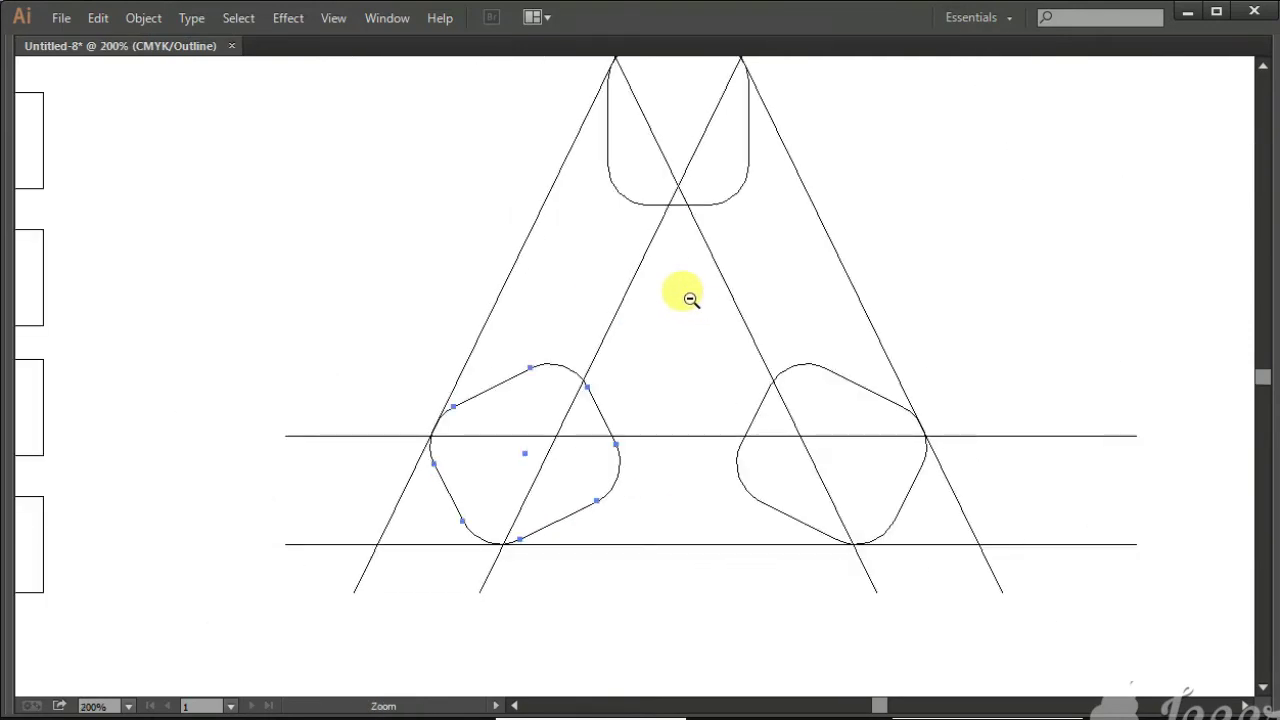
alt+click(646, 297)
drag(328, 180, 860, 622)
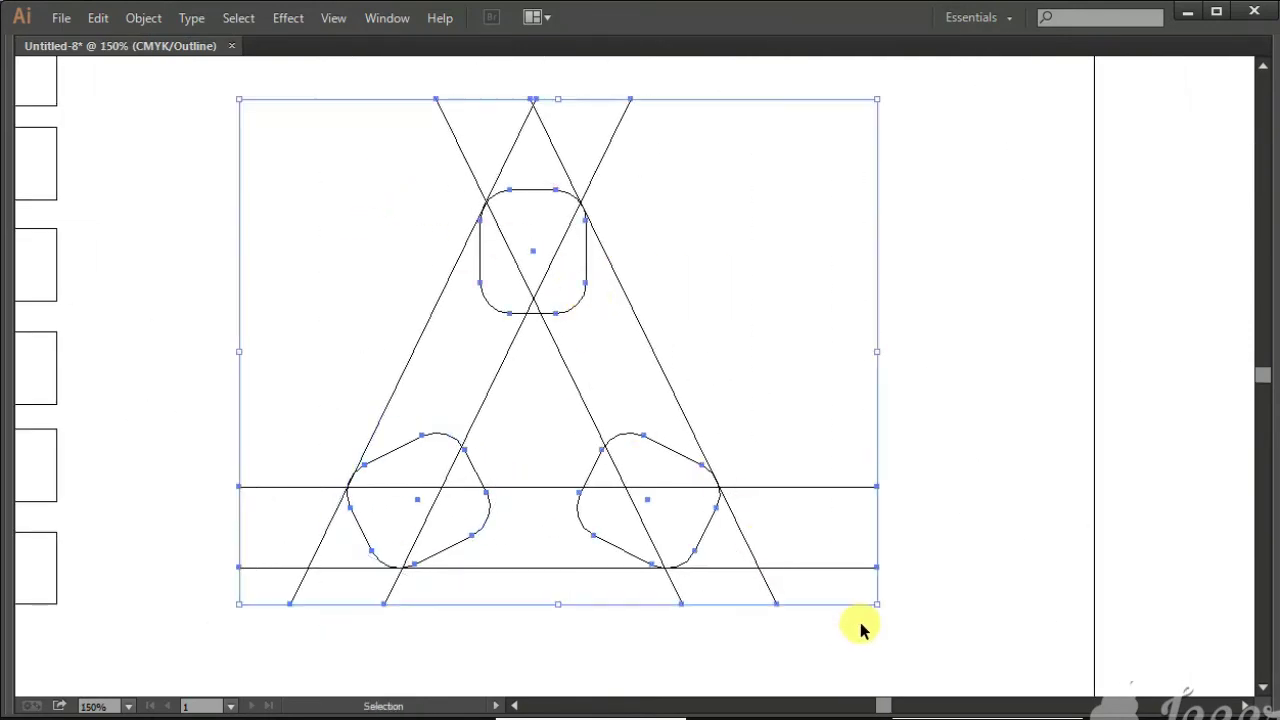
With Shape Builder, merge the top region, both diagonal strips and the lower-right corner.
key(a)
key(ctrl+y)
key(v)
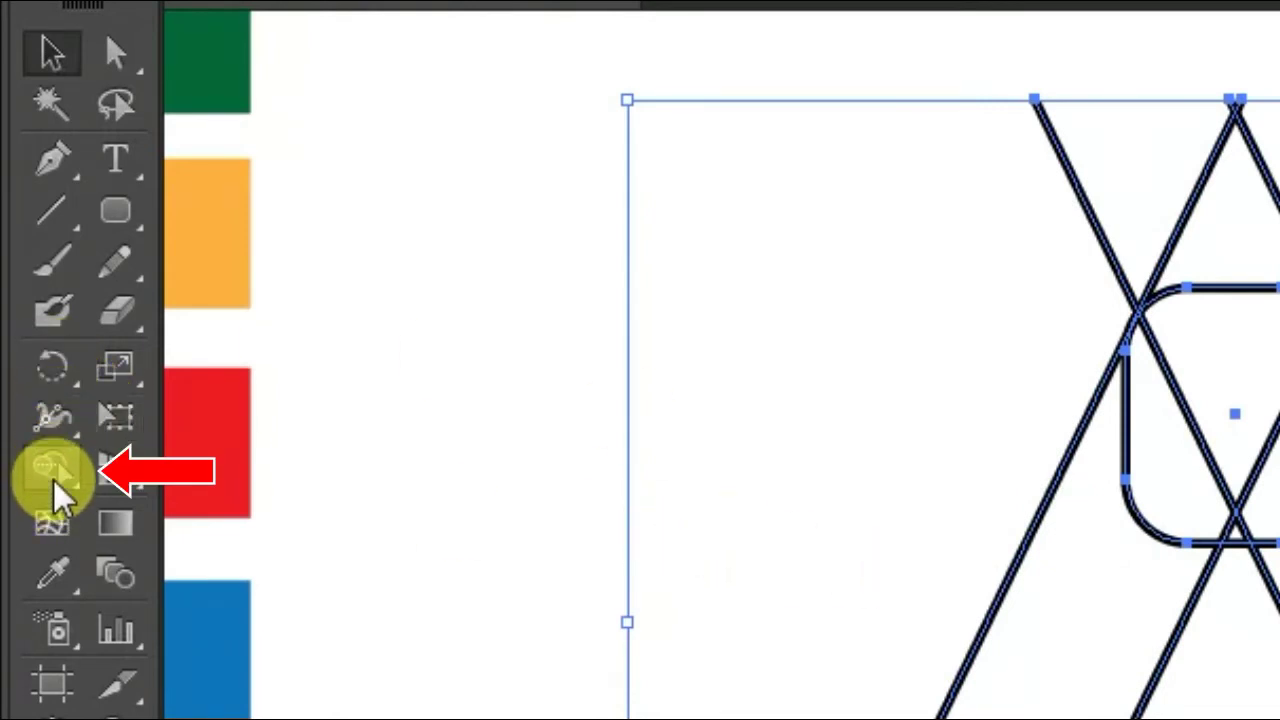
click(55, 485)
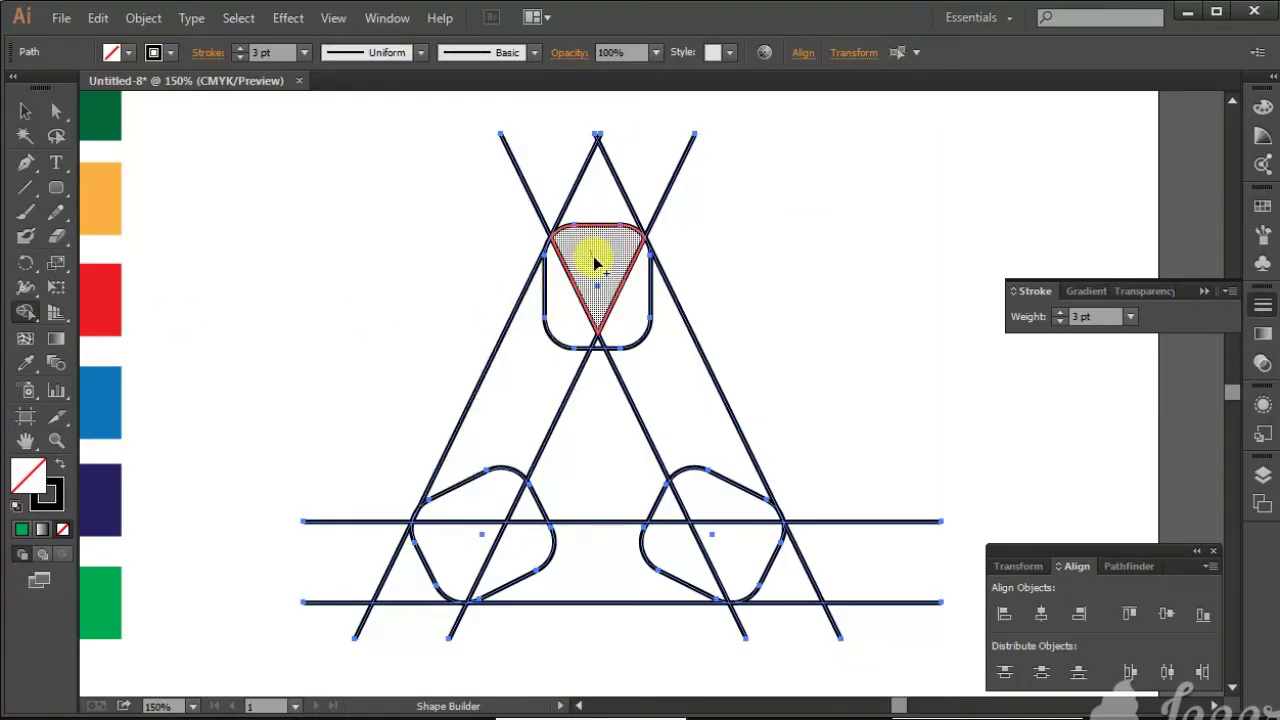
click(600, 298)
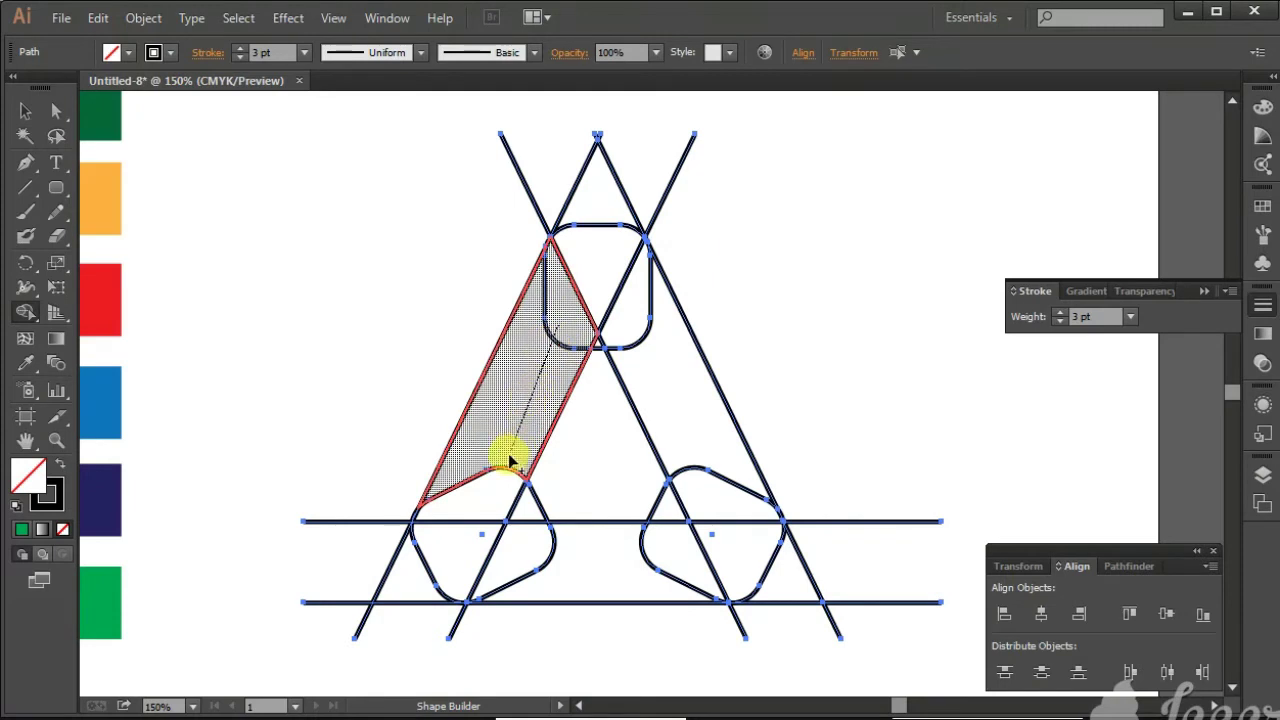
drag(510, 460, 495, 490)
drag(637, 316, 706, 495)
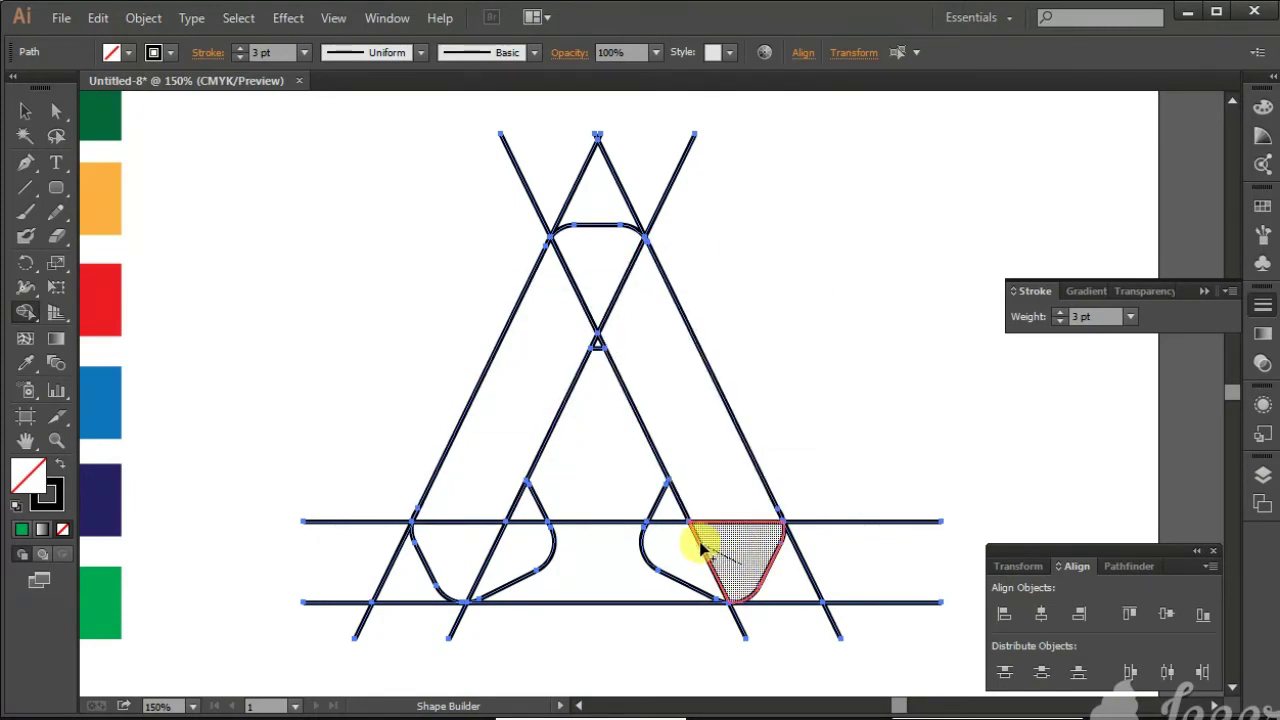
click(736, 556)
Merge the left rounded corner and the central triangle regions into single shapes.
key(Tab)
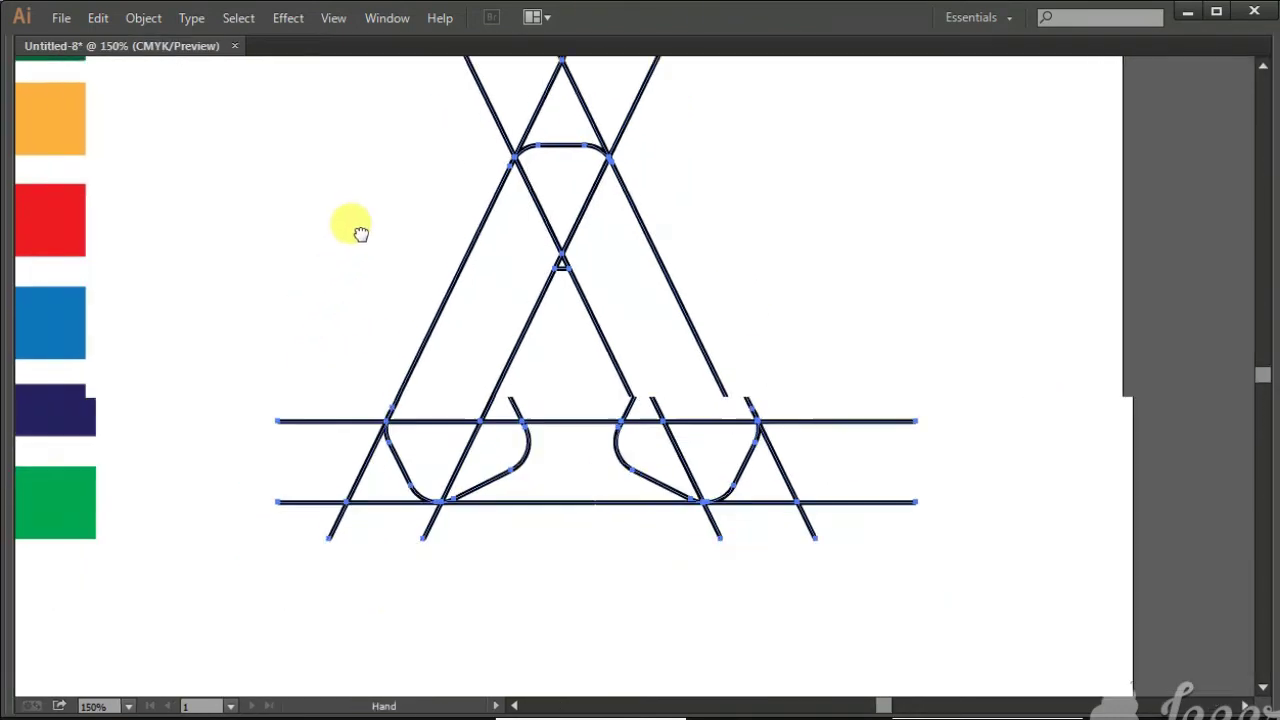
drag(286, 223, 1031, 587)
drag(623, 449, 368, 450)
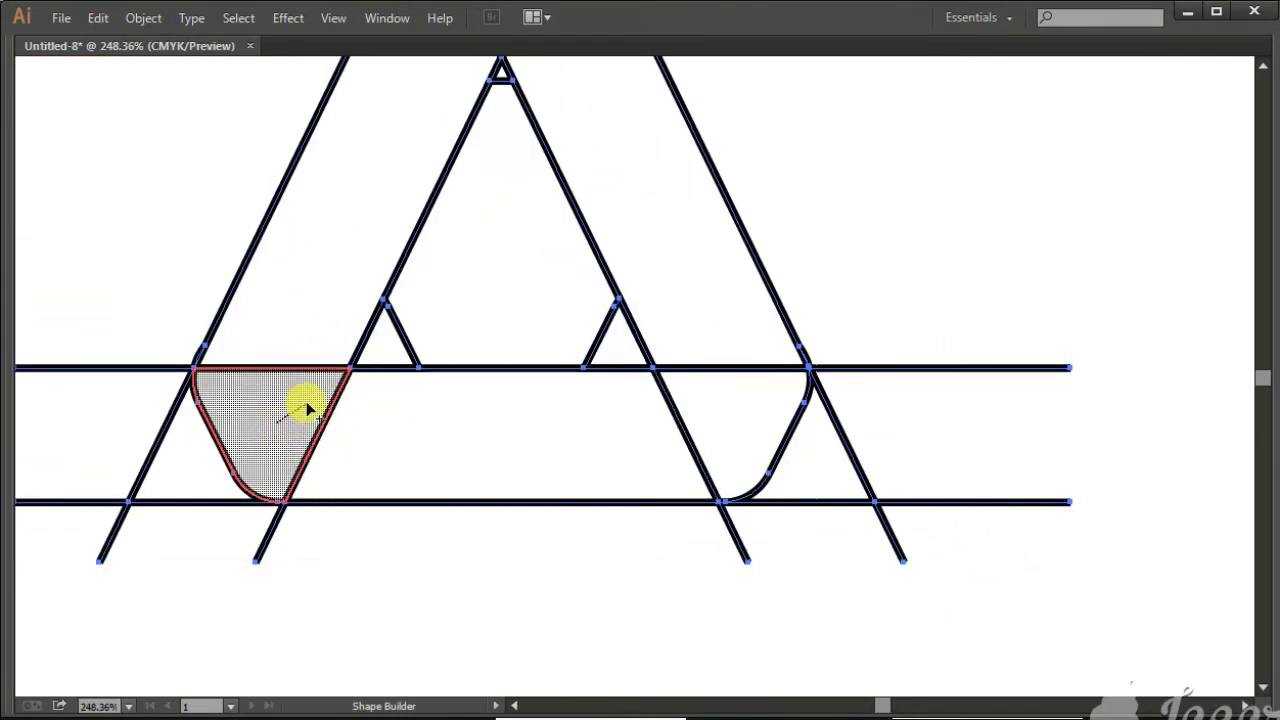
drag(244, 444, 240, 448)
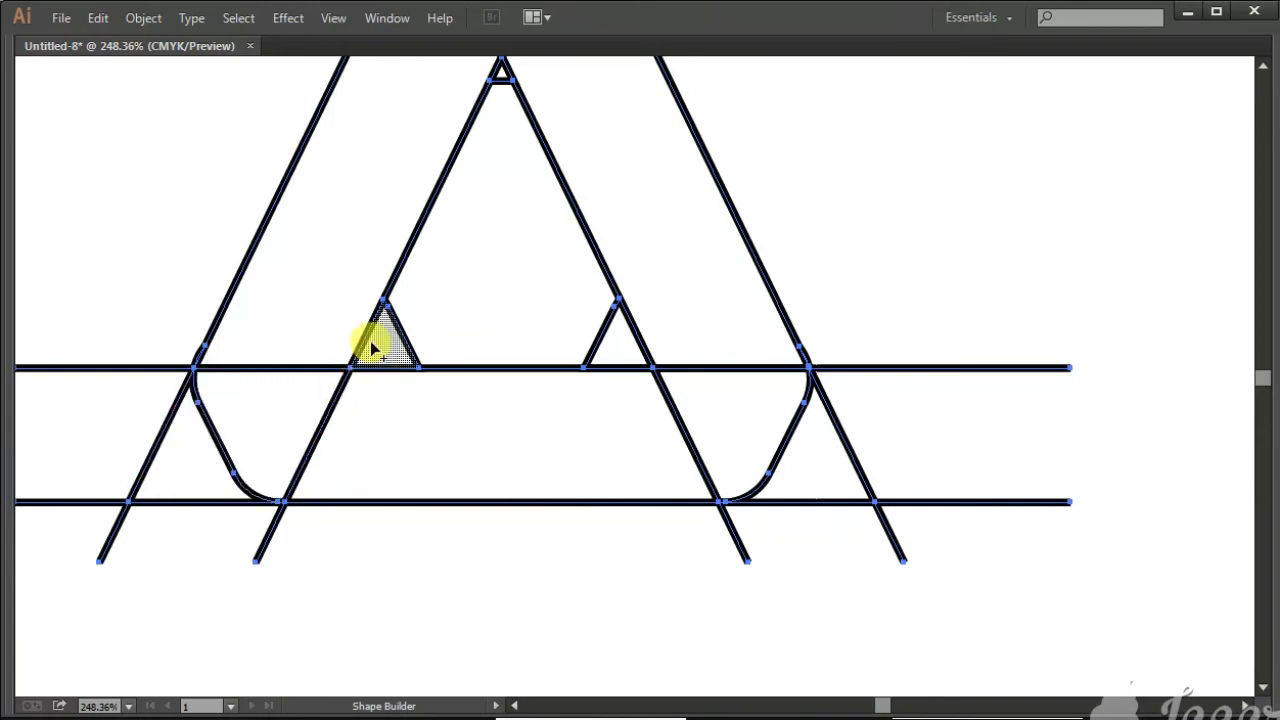
drag(388, 336, 482, 320)
drag(618, 338, 500, 76)
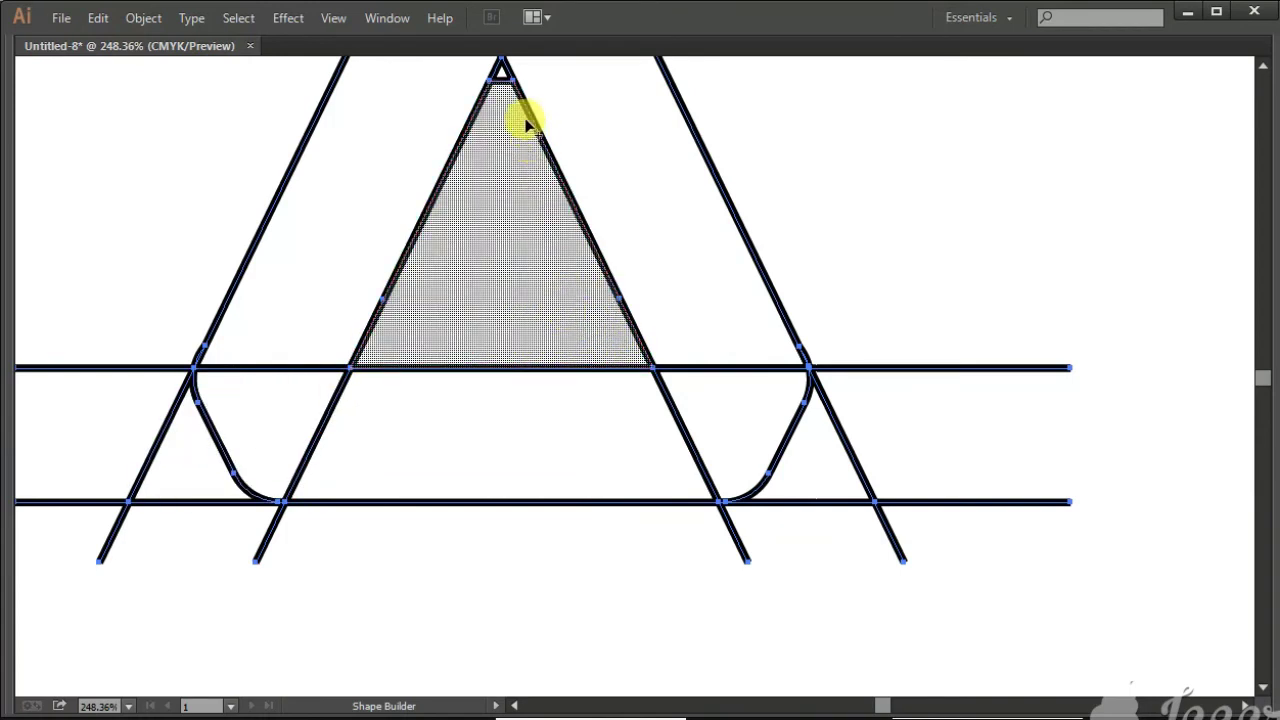
click(500, 110)
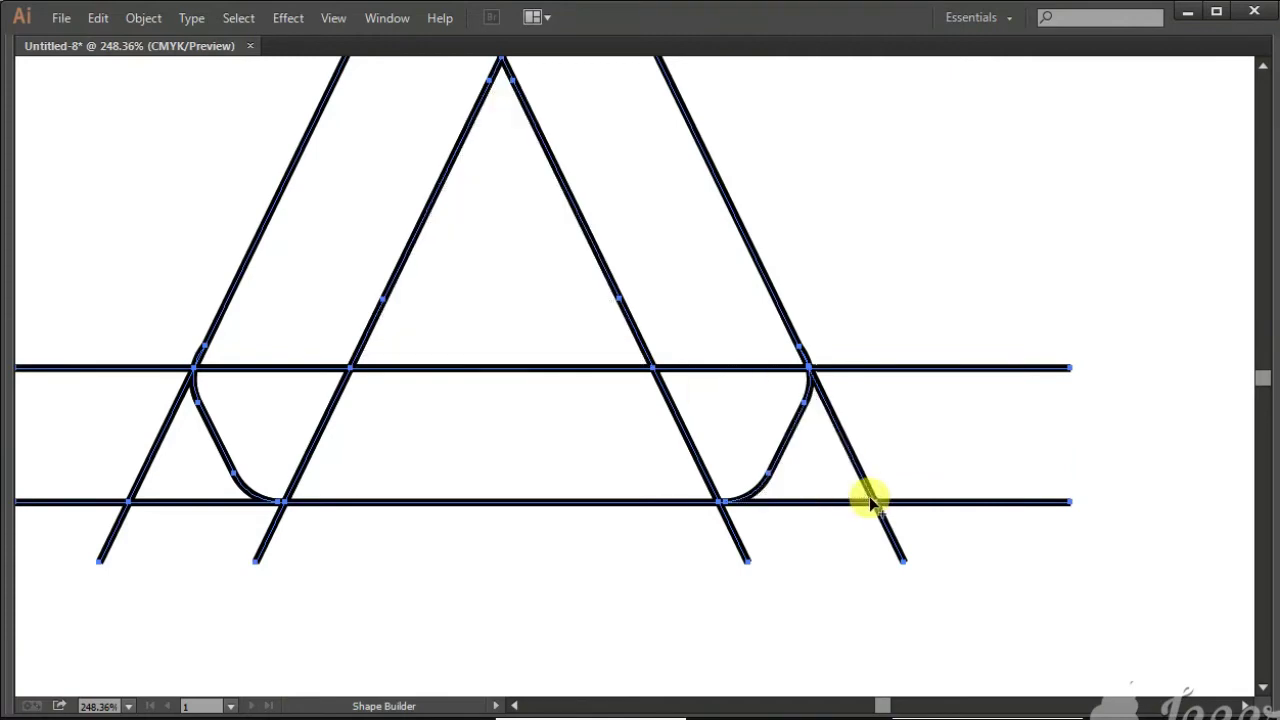
key(ctrl+minus)
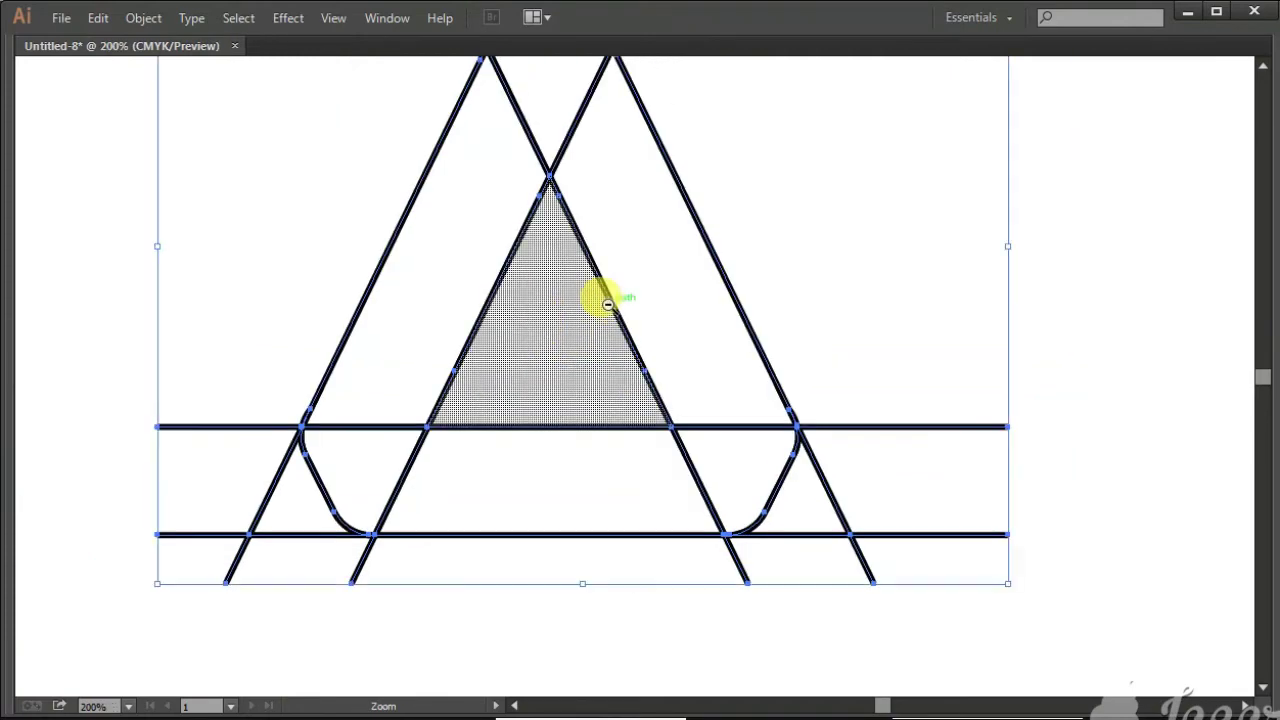
key(ctrl+minus)
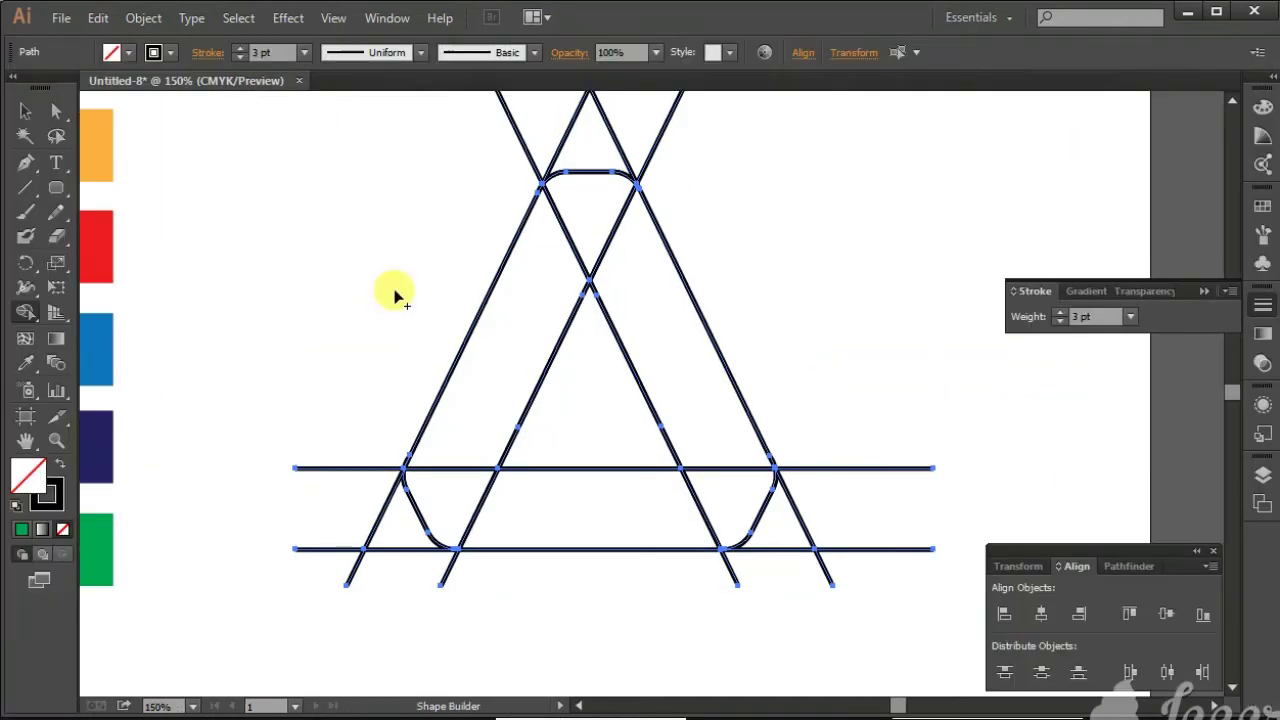
key(Tab)
click(29, 114)
key(Tab)
Delete the crossing strokes above the apex, the line ends on the right and the stub below the base.
drag(482, 107, 452, 214)
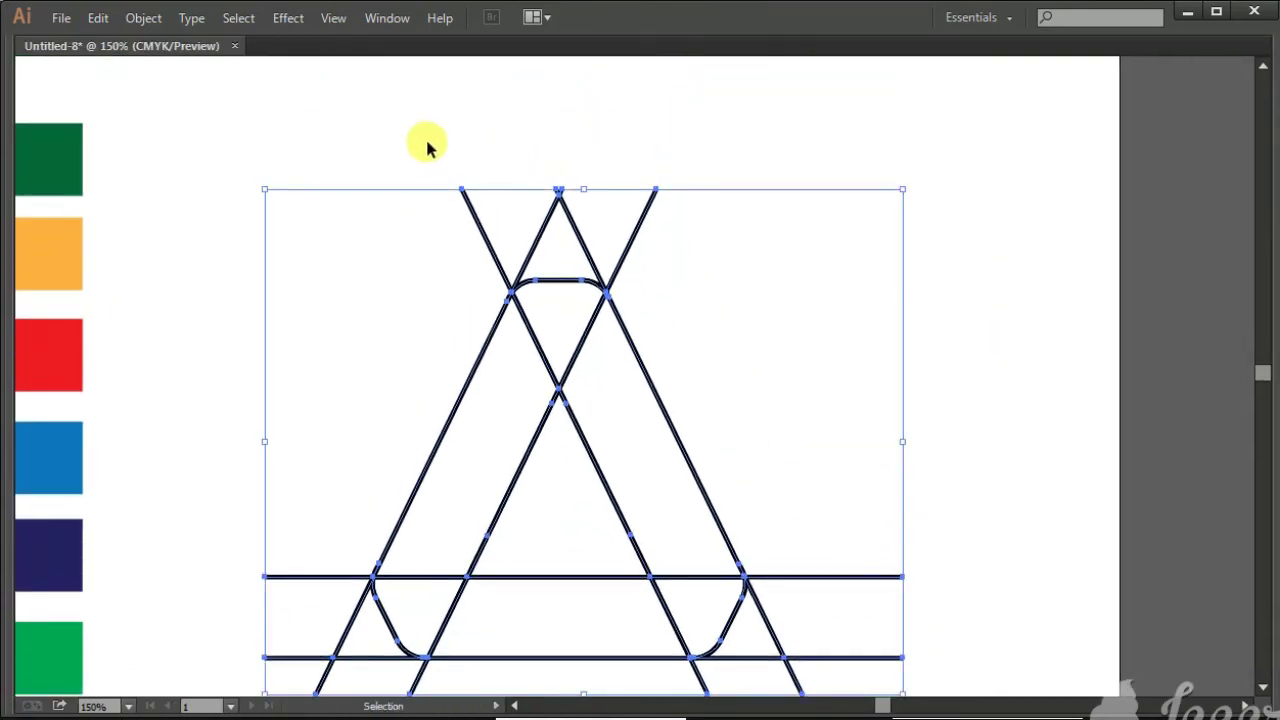
mouse_move(443, 143)
mouse_down()
mouse_move(700, 250)
mouse_move(766, 400)
mouse_up()
key(Delete)
scroll(714, 380, down, 5)
scroll(714, 380, right, 3)
key(Delete)
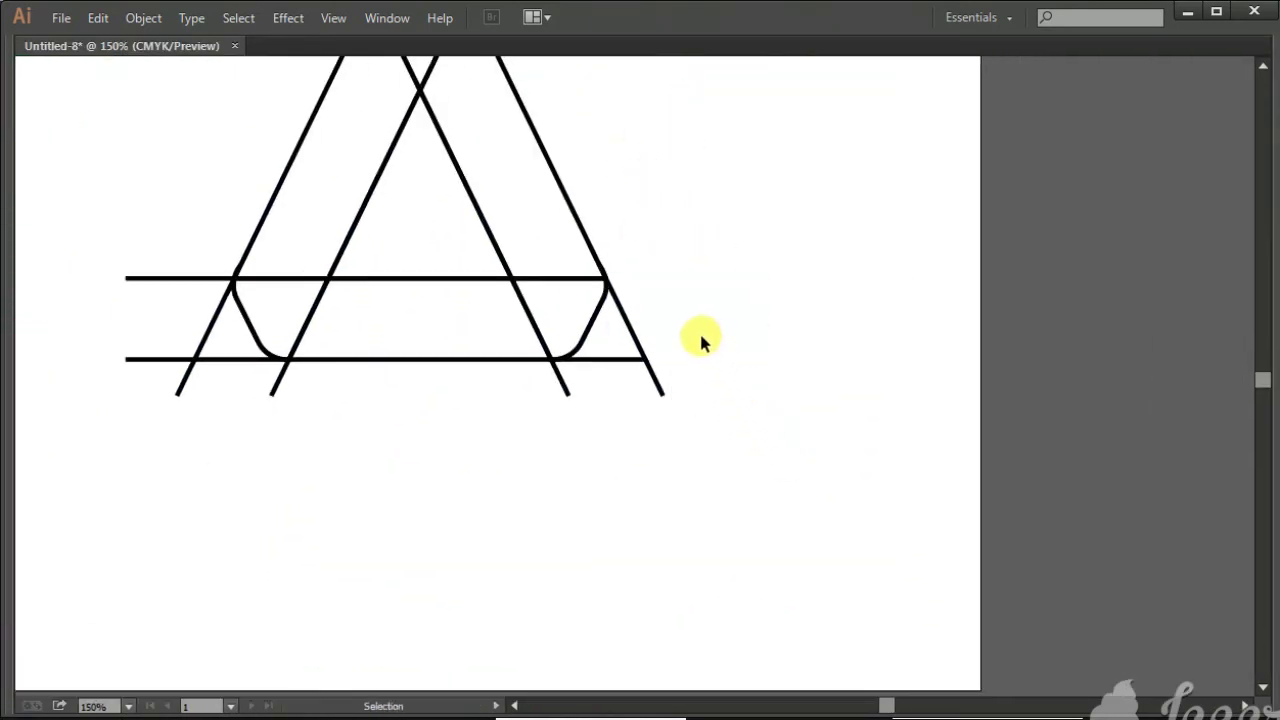
drag(557, 399, 556, 400)
key(Delete)
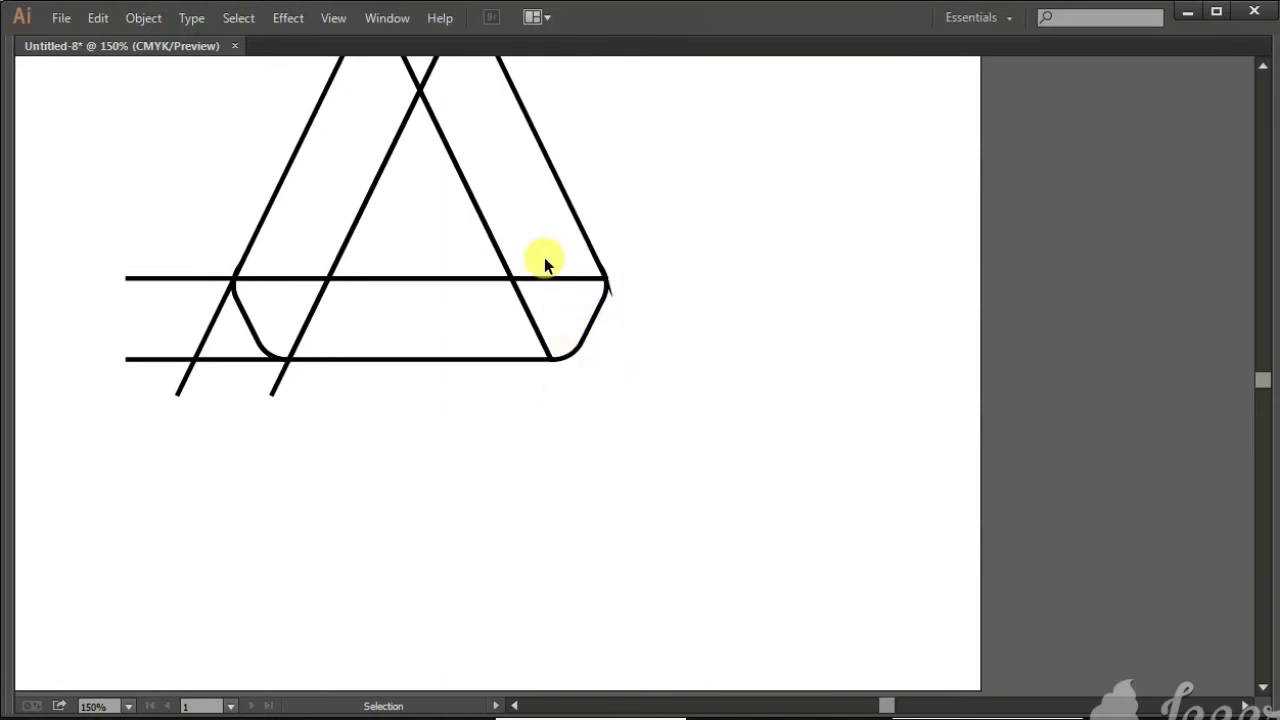
With Direct Selection in Outline view, select the stray segment at the triangle's right corner.
drag(706, 317, 704, 317)
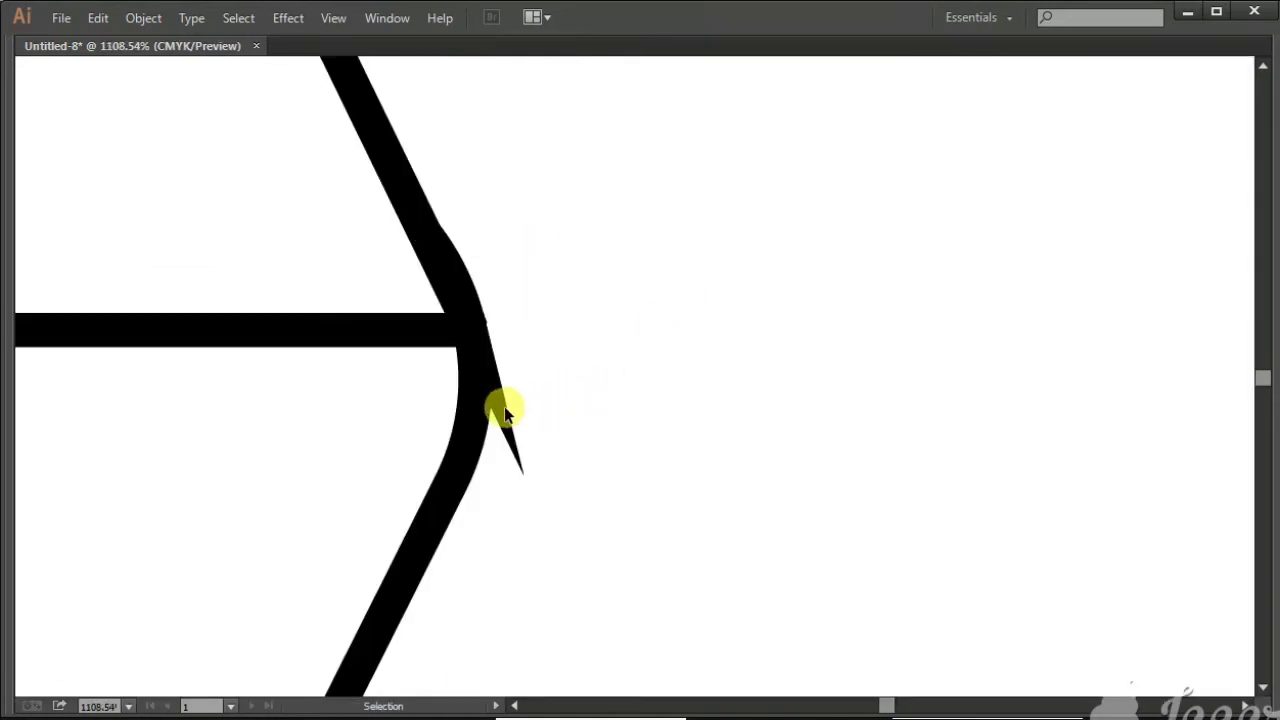
key(a)
key(ctrl+y)
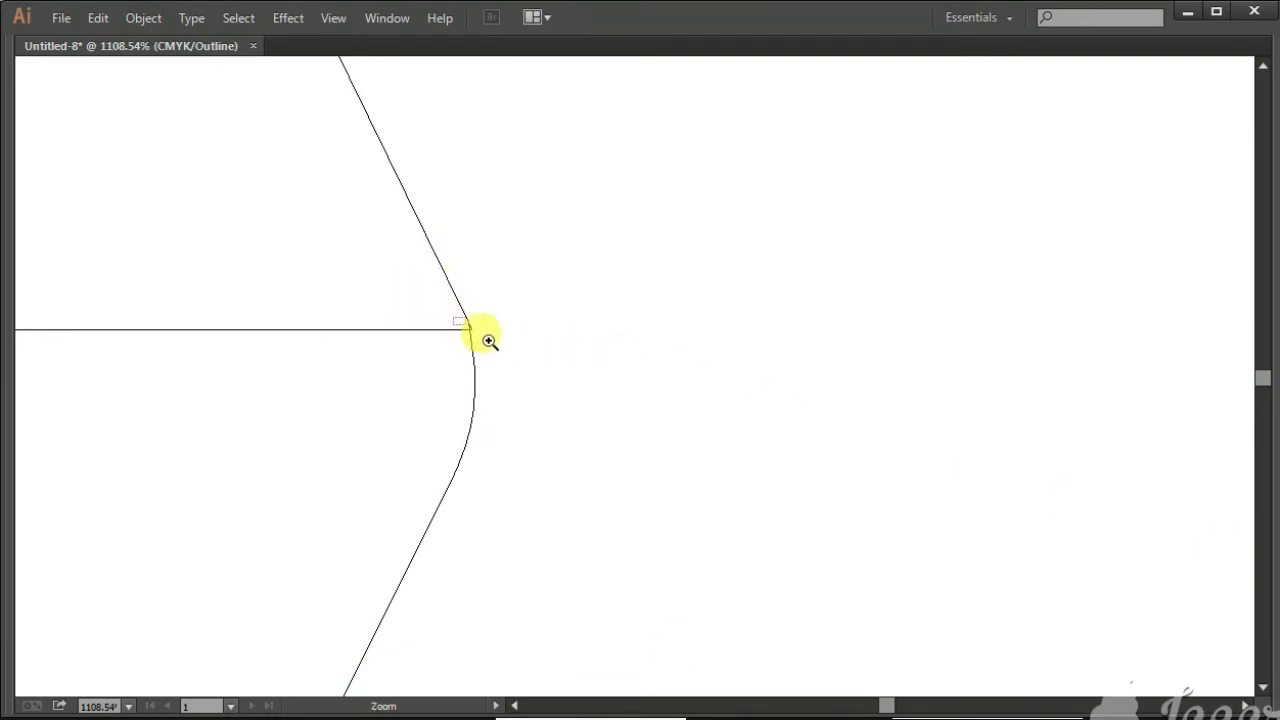
click(489, 341)
click(458, 283)
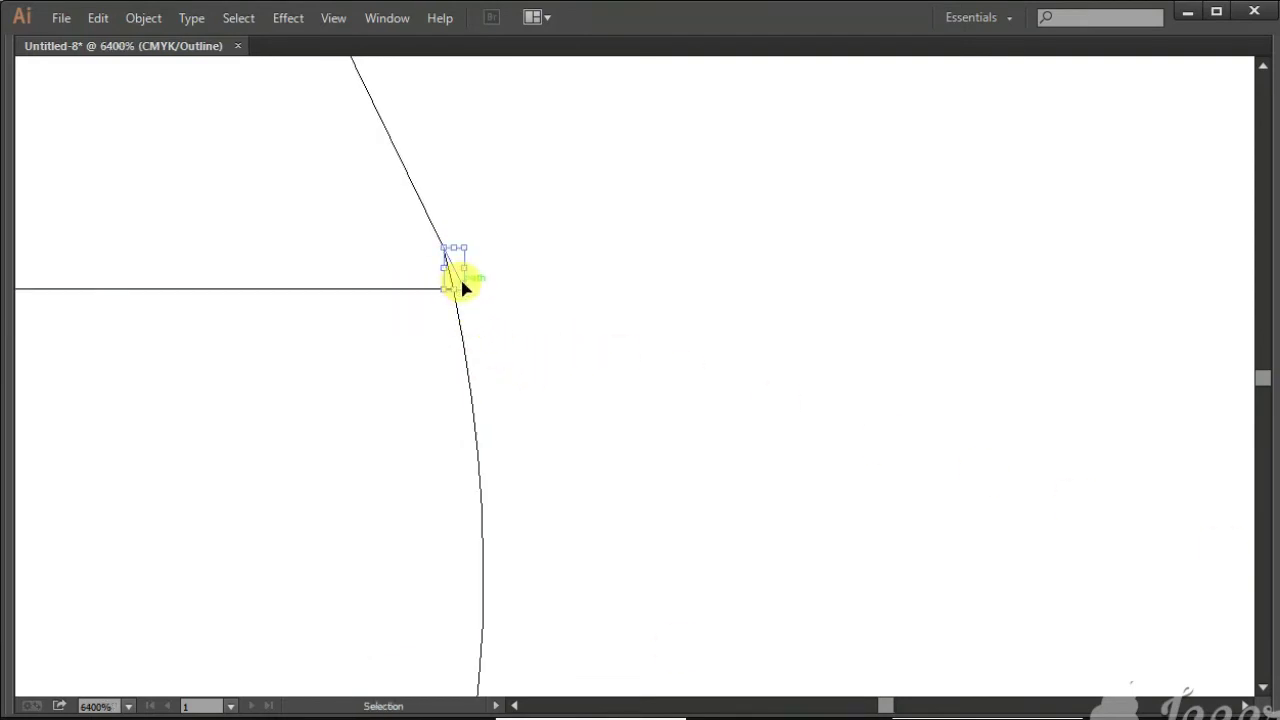
Zoom tightly into the rounded right corner and delete the stray sliver there.
scroll(466, 270, down, 5)
scroll(466, 270, down, 1)
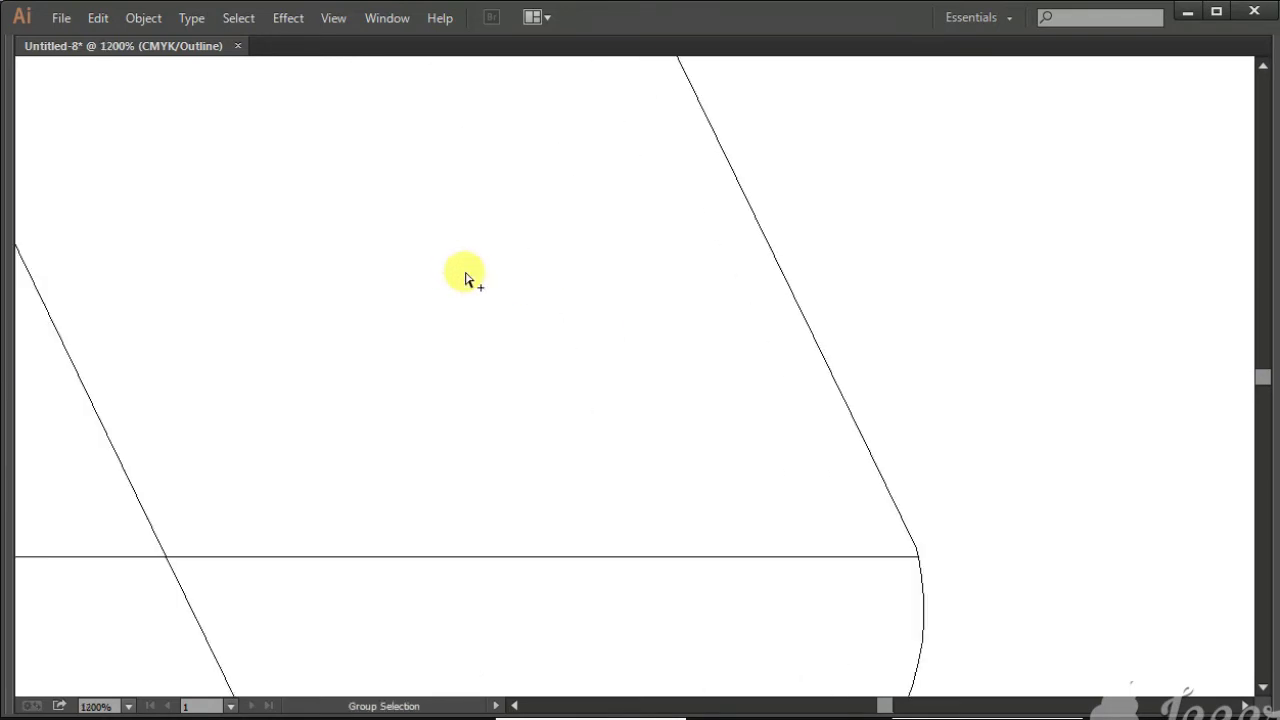
scroll(463, 266, down, 1)
scroll(585, 435, down, 1)
scroll(585, 435, up, 5)
click(711, 297)
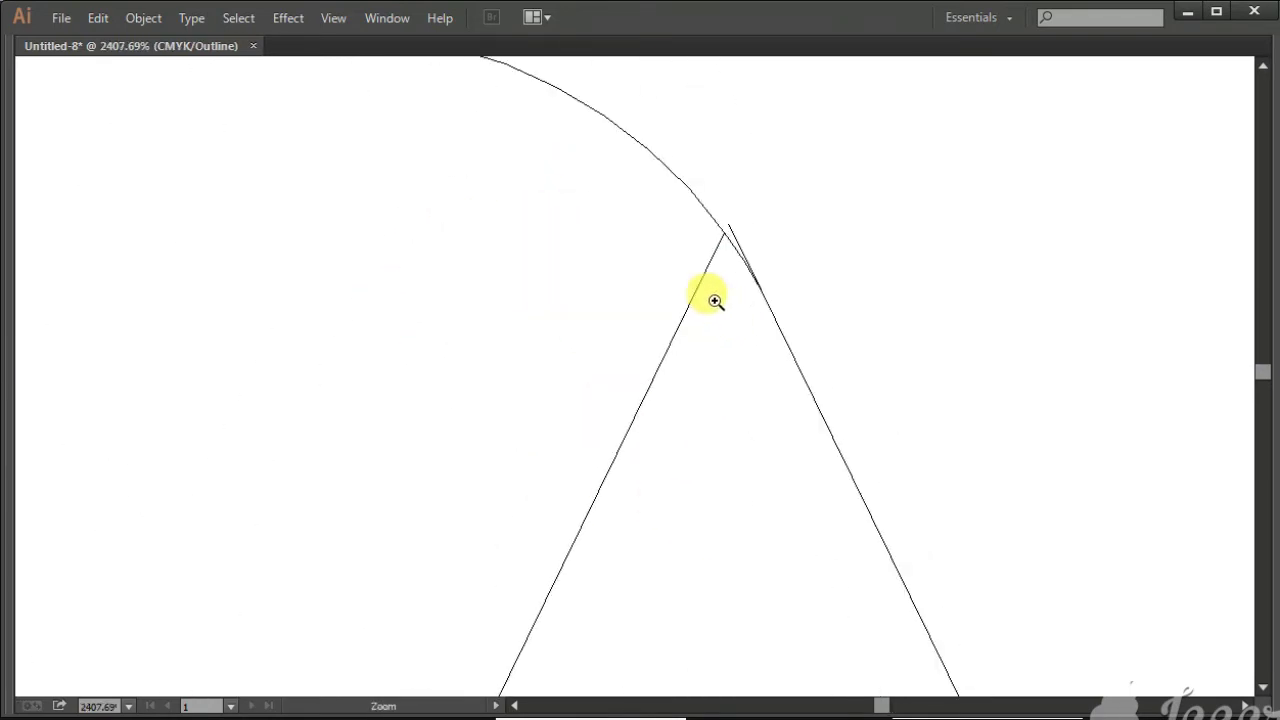
drag(634, 194, 834, 320)
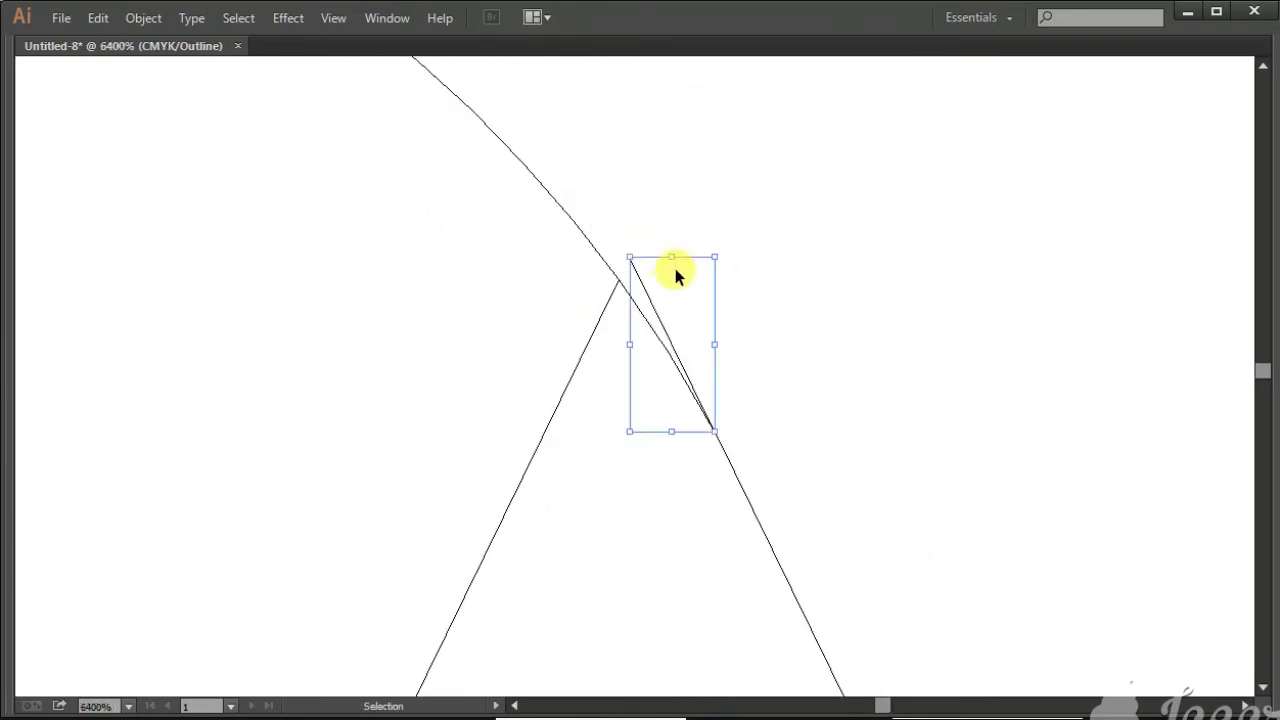
key(Delete)
Delete the thin sliver segment at the triangle's peak, then zoom back out.
scroll(366, 366, down, 1)
scroll(366, 366, down, 1)
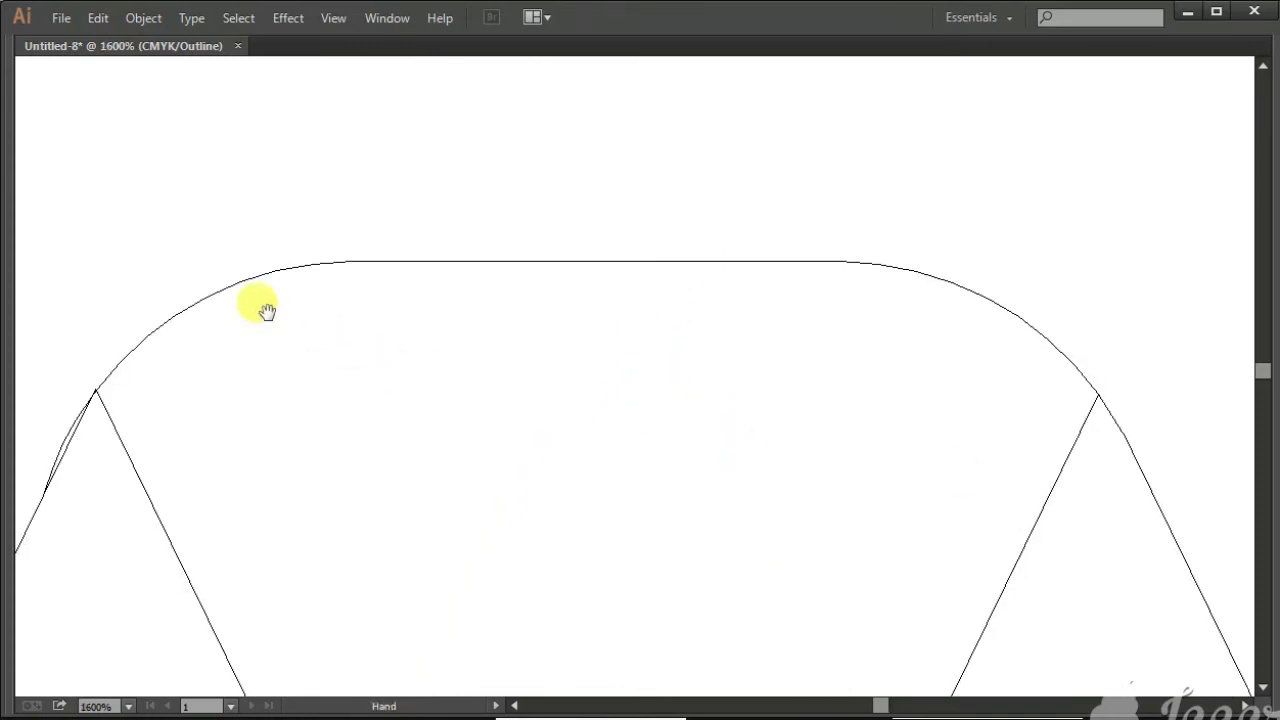
scroll(250, 305, left, 2)
scroll(300, 370, up, 1)
scroll(500, 390, up, 1)
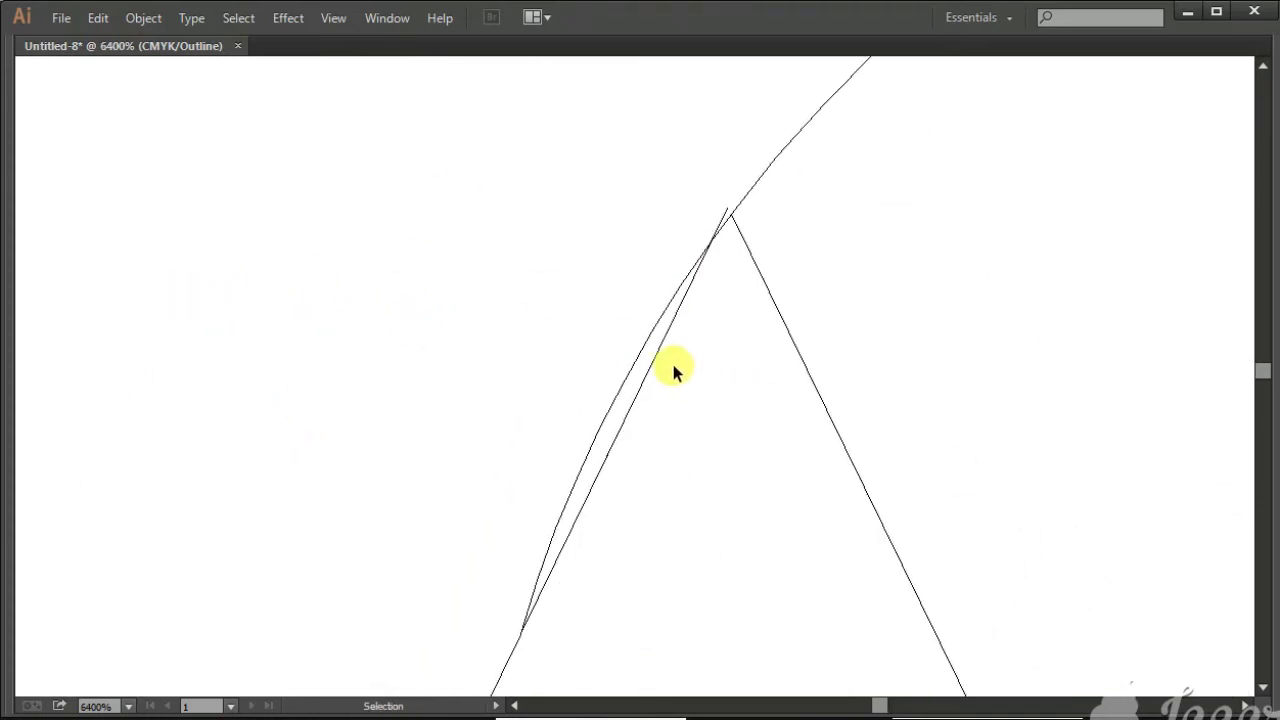
click(624, 381)
key(Delete)
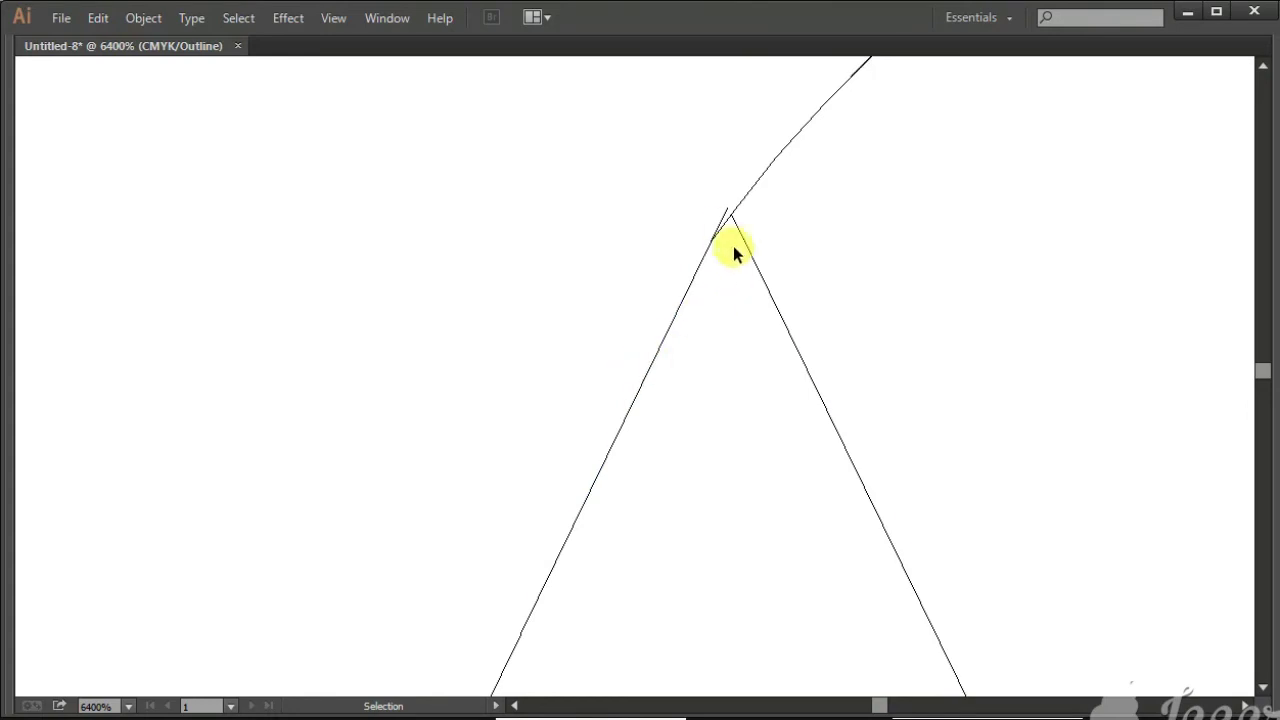
alt+click(700, 465)
alt+click(560, 475)
alt+click(550, 515)
Delete the leftover horizontal segment on the left and the lower-left diagonal and bottom segments.
drag(589, 549, 643, 453)
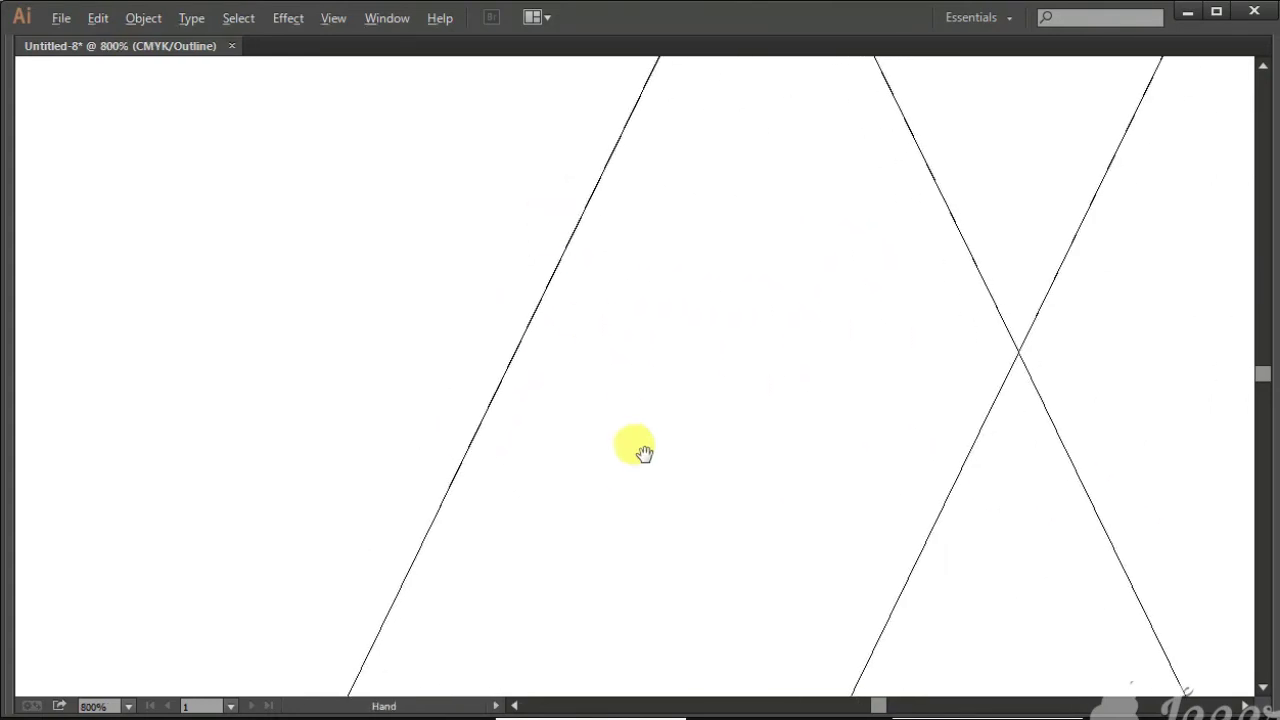
alt+click(643, 453)
alt+click(651, 320)
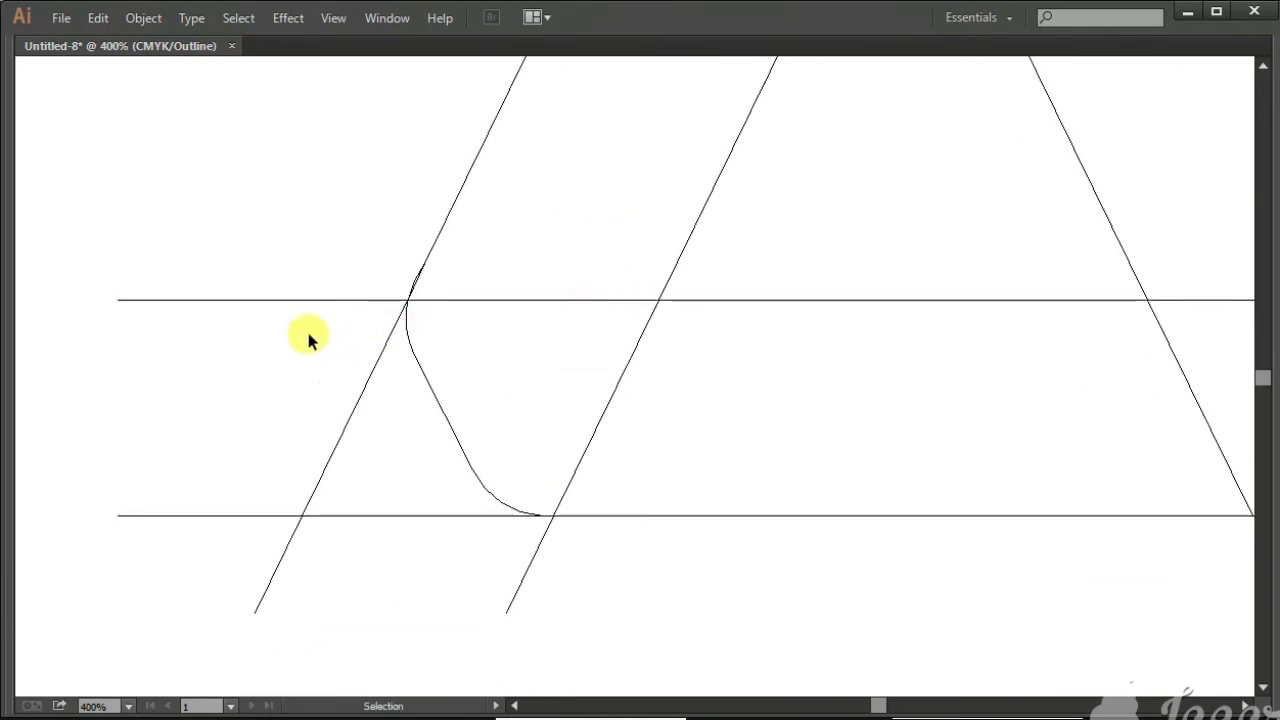
drag(276, 376, 276, 376)
key(Delete)
drag(269, 449, 361, 566)
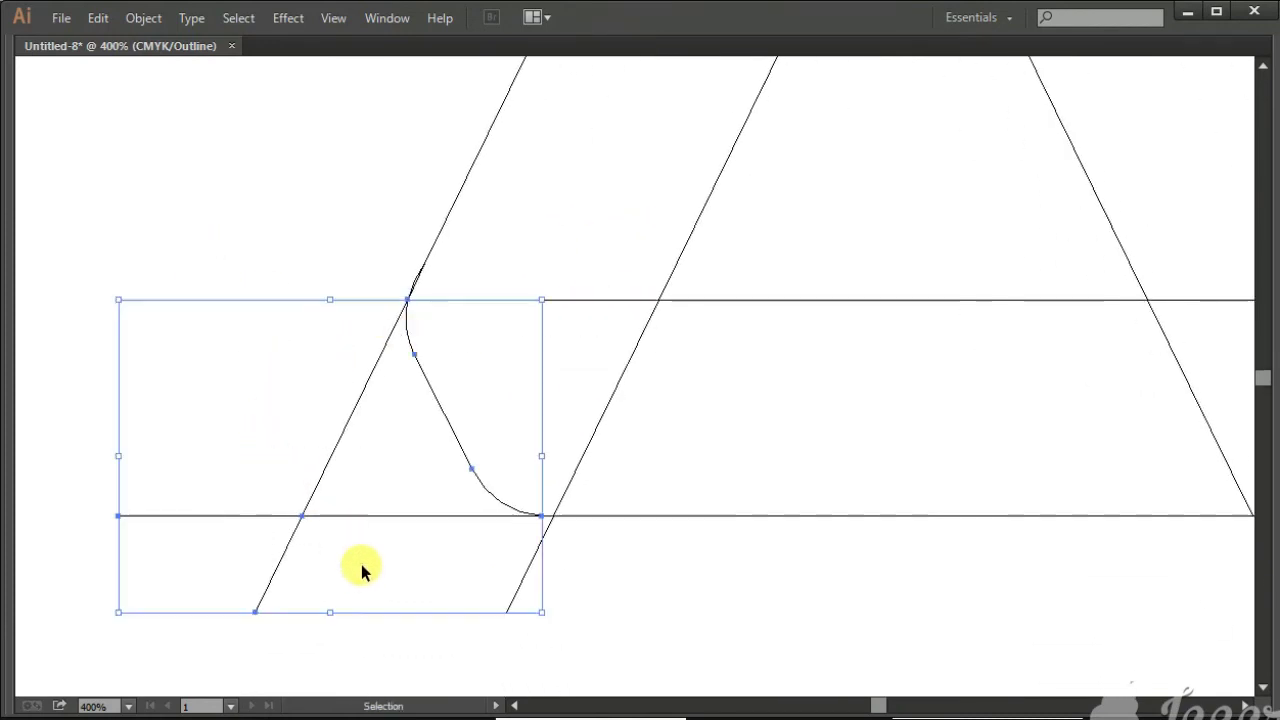
key(Delete)
Delete the stray curved sliver at the left corner and check the remaining corner path.
drag(374, 249, 500, 314)
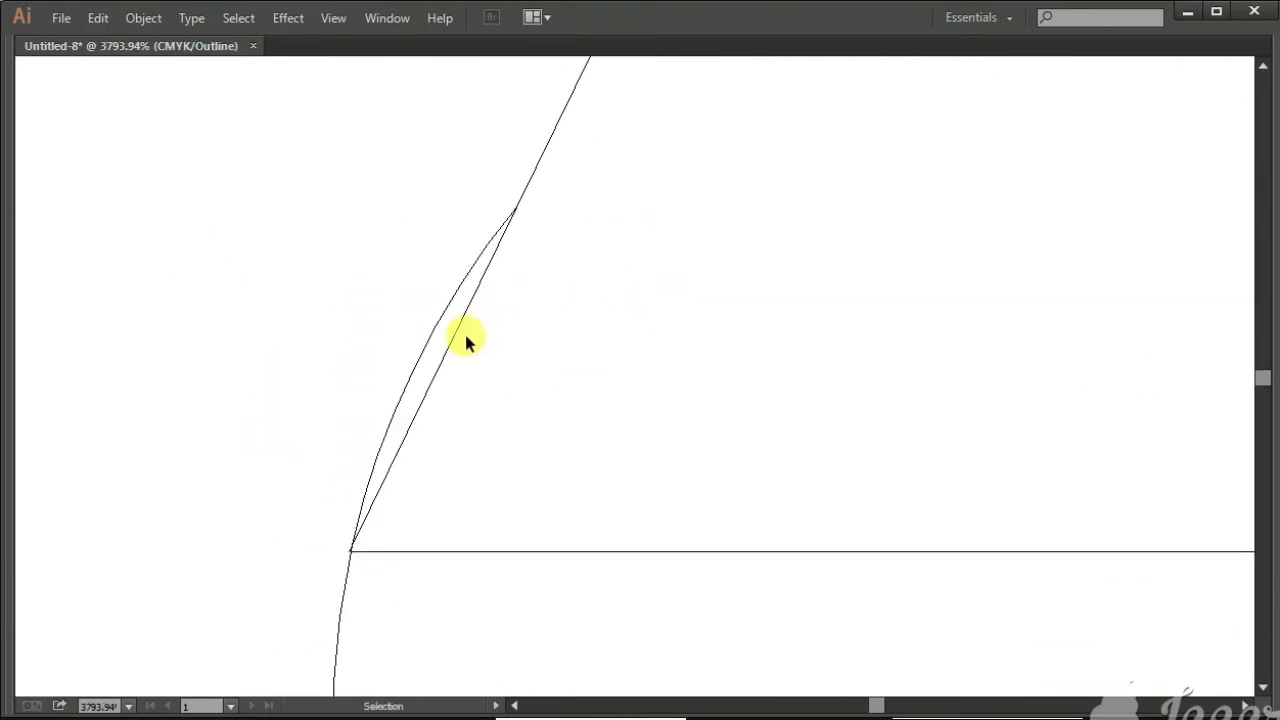
click(426, 352)
key(Delete)
key(z)
drag(576, 357, 711, 424)
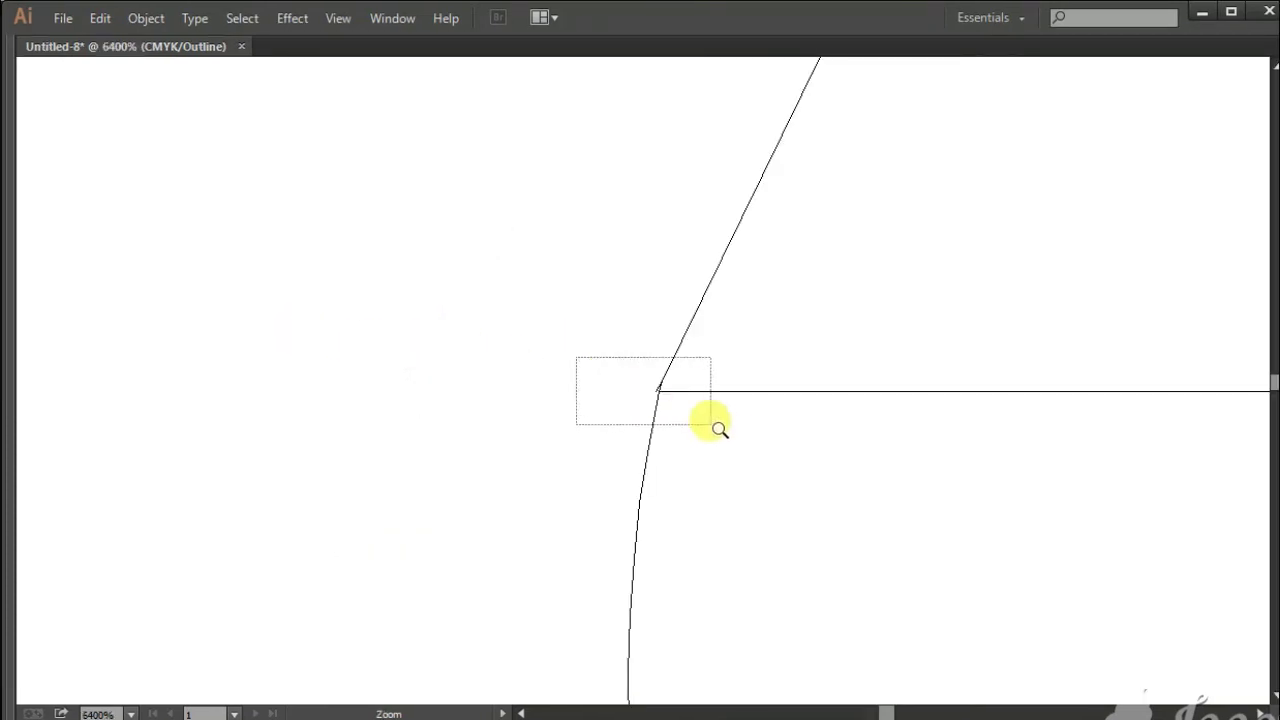
click(659, 390)
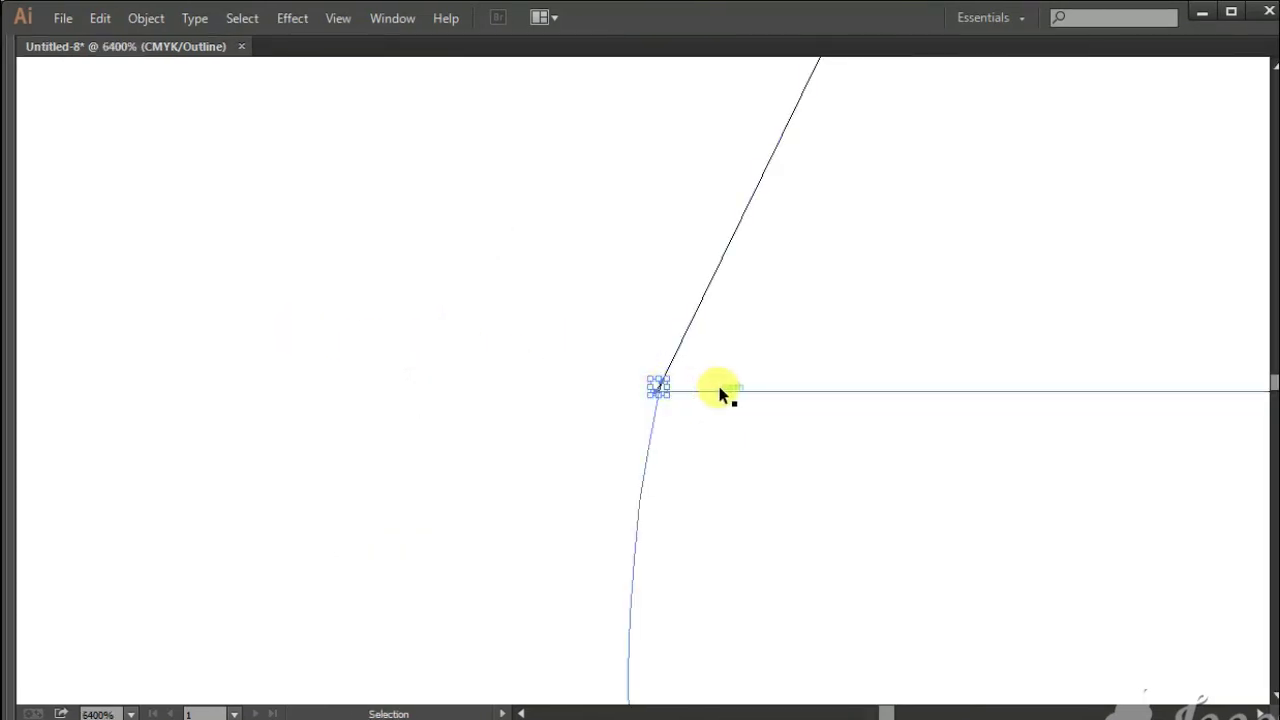
click(777, 463)
Pan along the triangle's bottom edge checking for leftover segments.
scroll(777, 463, down, 2)
scroll(608, 446, down, 2)
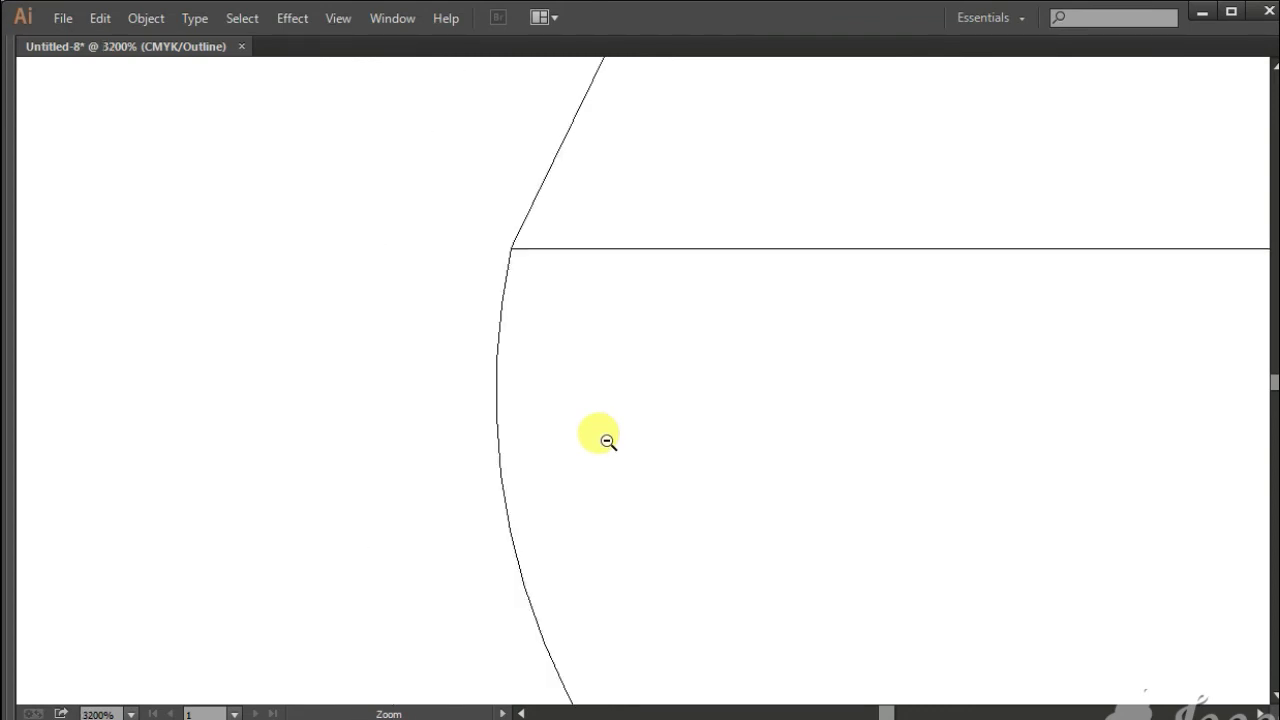
scroll(726, 468, down, 1)
scroll(523, 443, down, 1)
scroll(540, 457, down, 1)
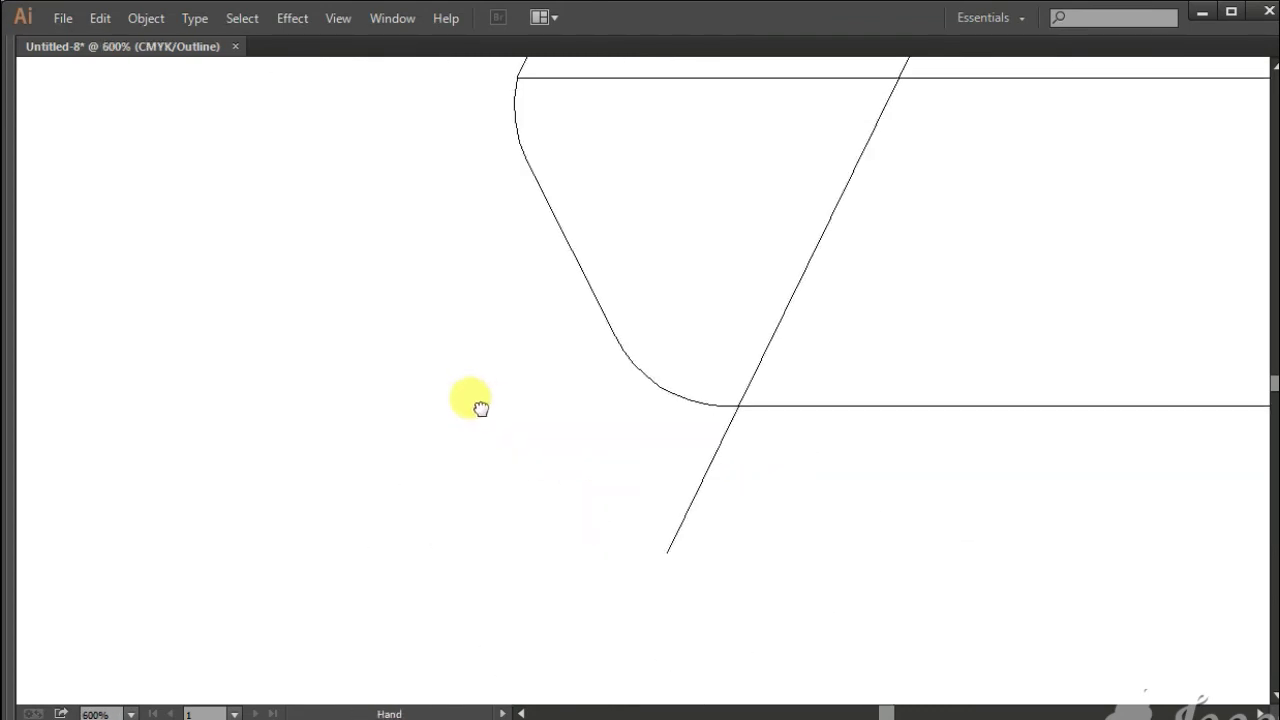
drag(603, 482, 712, 546)
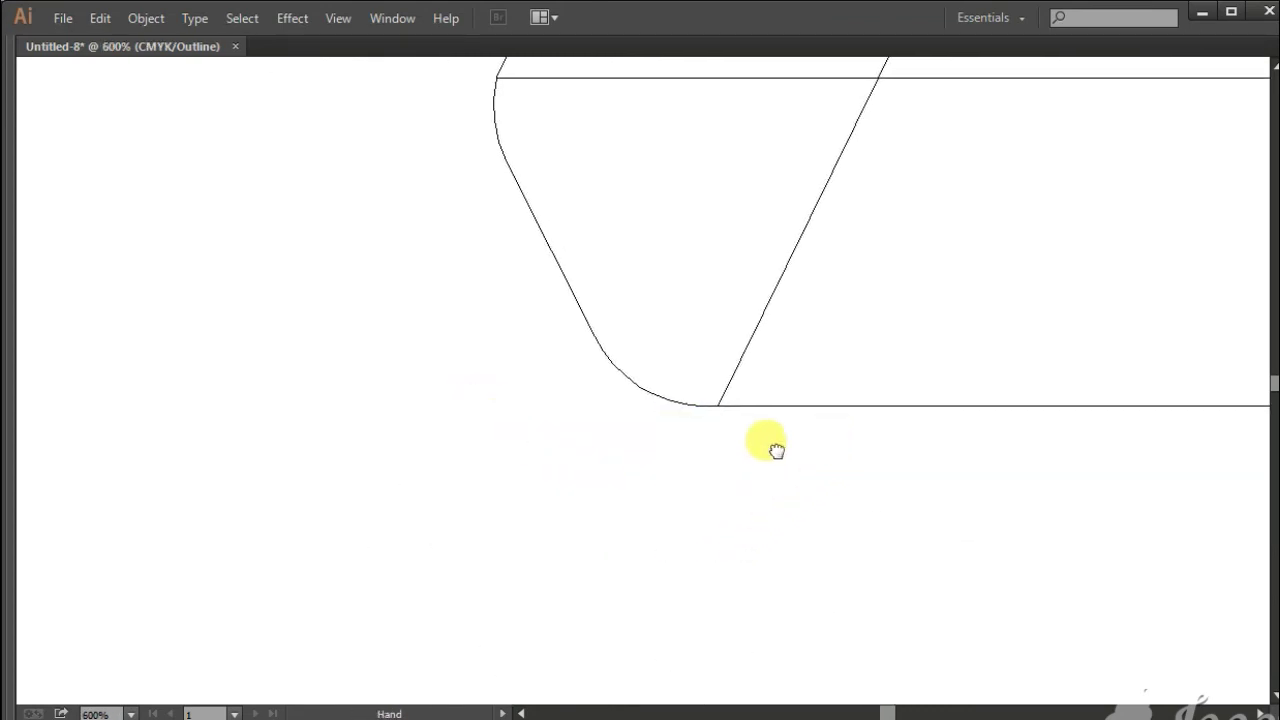
scroll(800, 400, right, 5)
scroll(829, 340, down, 1)
scroll(835, 342, down, 1)
scroll(800, 355, up, 3)
scroll(760, 370, left, 2)
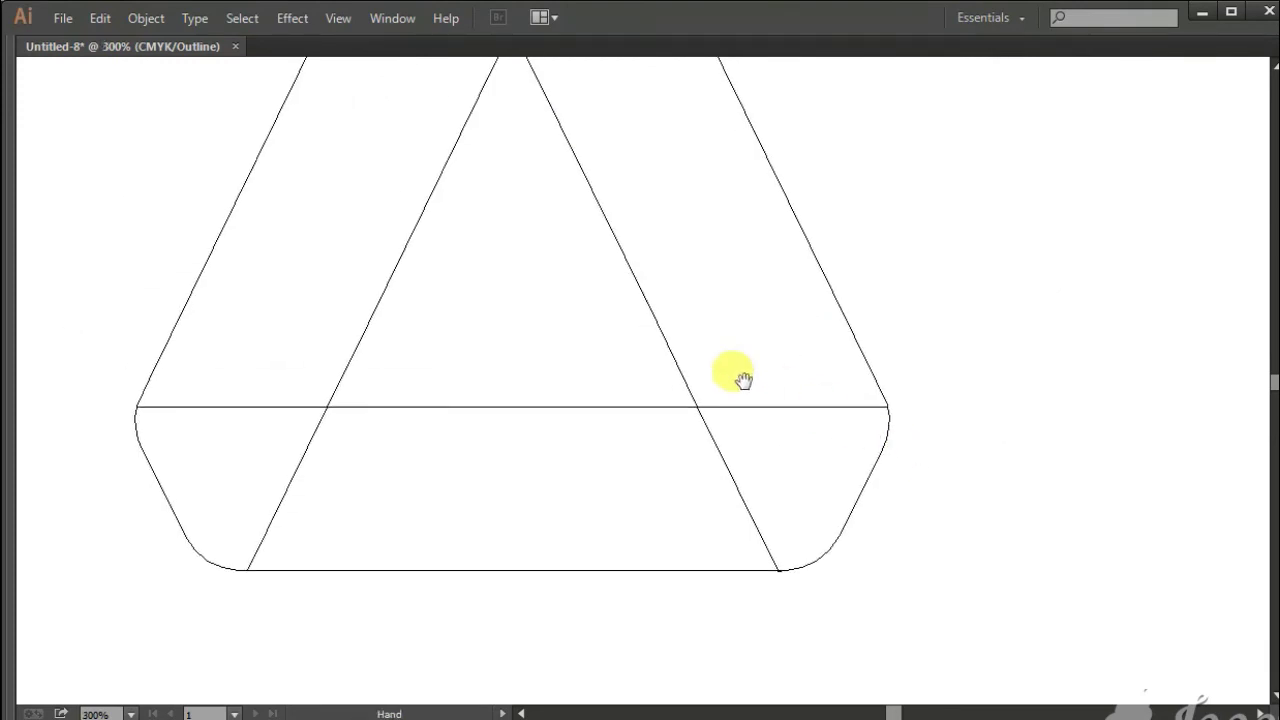
Zoom in on the diagonal line crossings, then zoom back out to the whole triangle.
drag(620, 357, 855, 472)
alt+click(330, 358)
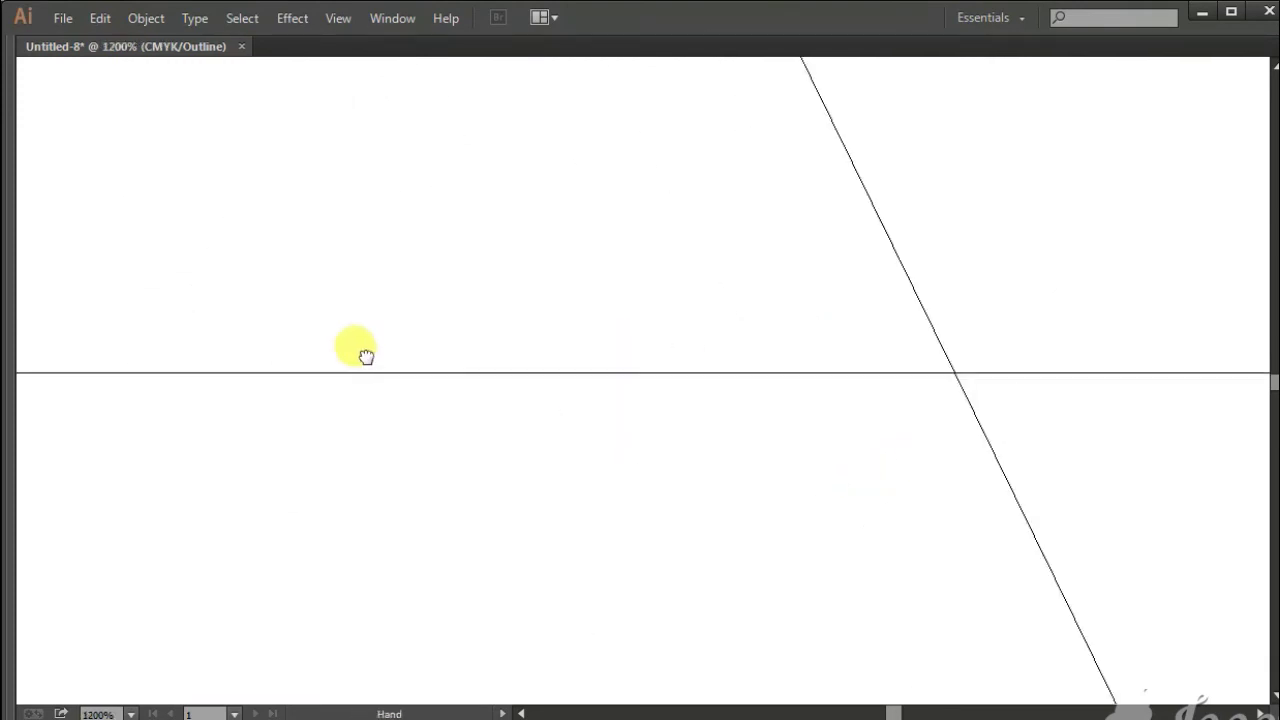
drag(366, 354, 989, 369)
alt+click(989, 369)
drag(488, 364, 709, 433)
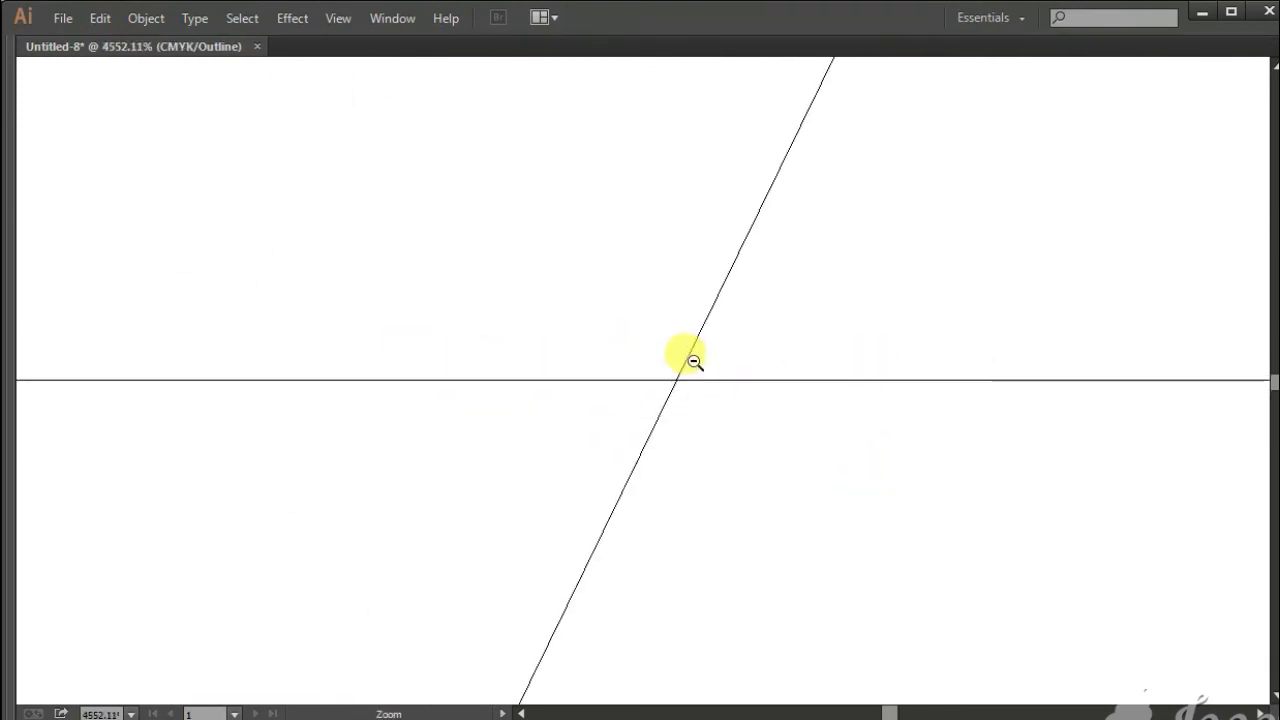
alt+click(691, 360)
alt+click(691, 360)
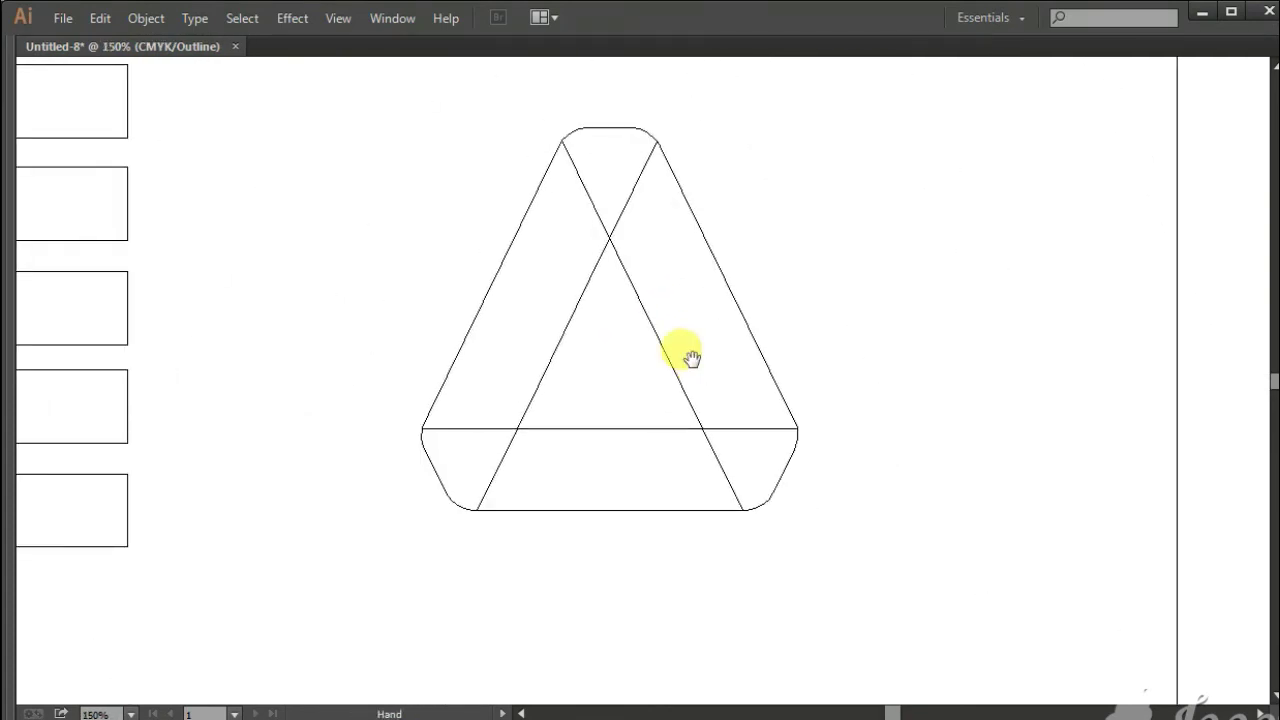
In Preview mode, move the whole triangle toward the swatches and squash its height.
key(ctrl+y)
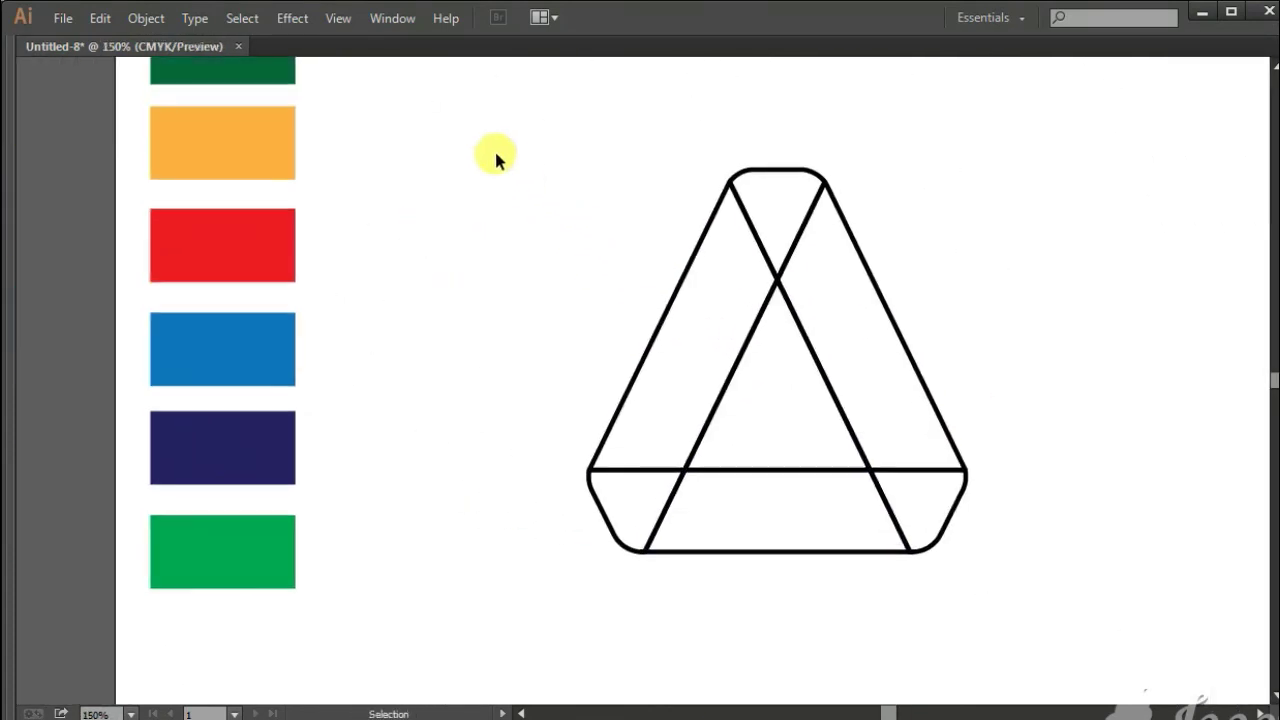
drag(497, 157, 1031, 586)
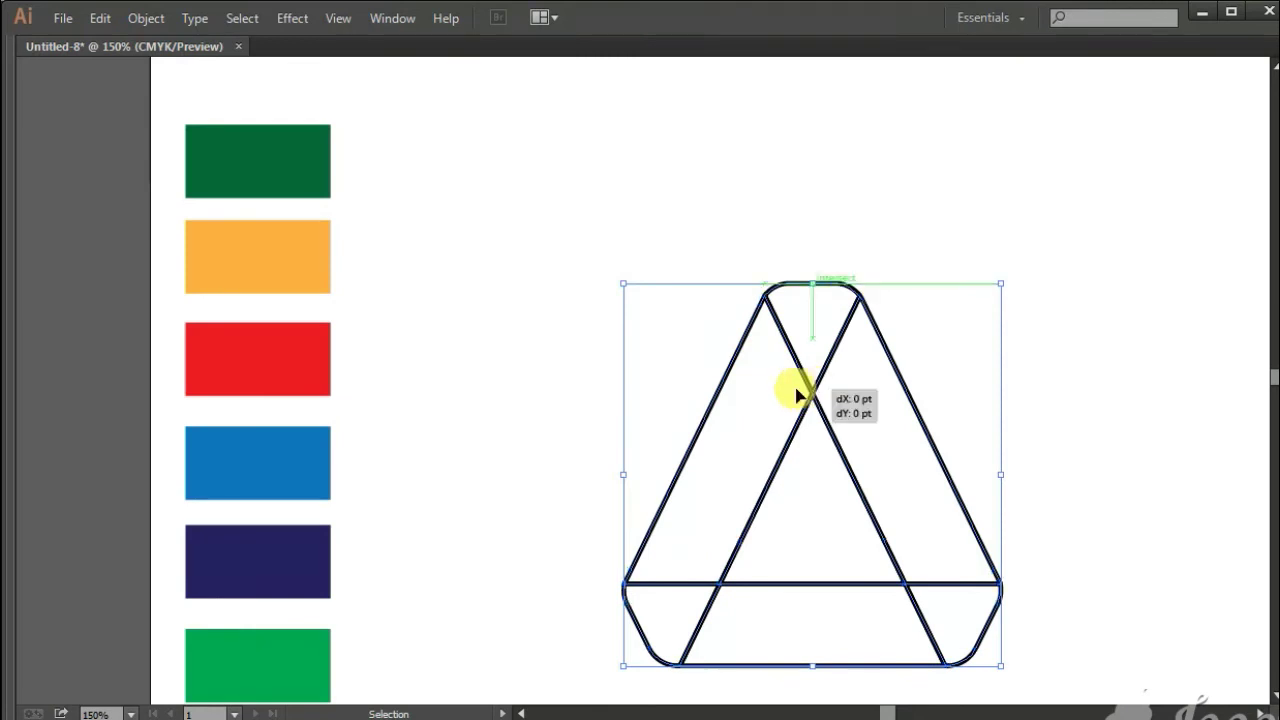
mouse_move(812, 390)
mouse_down()
mouse_move(609, 309)
mouse_move(622, 233)
mouse_up()
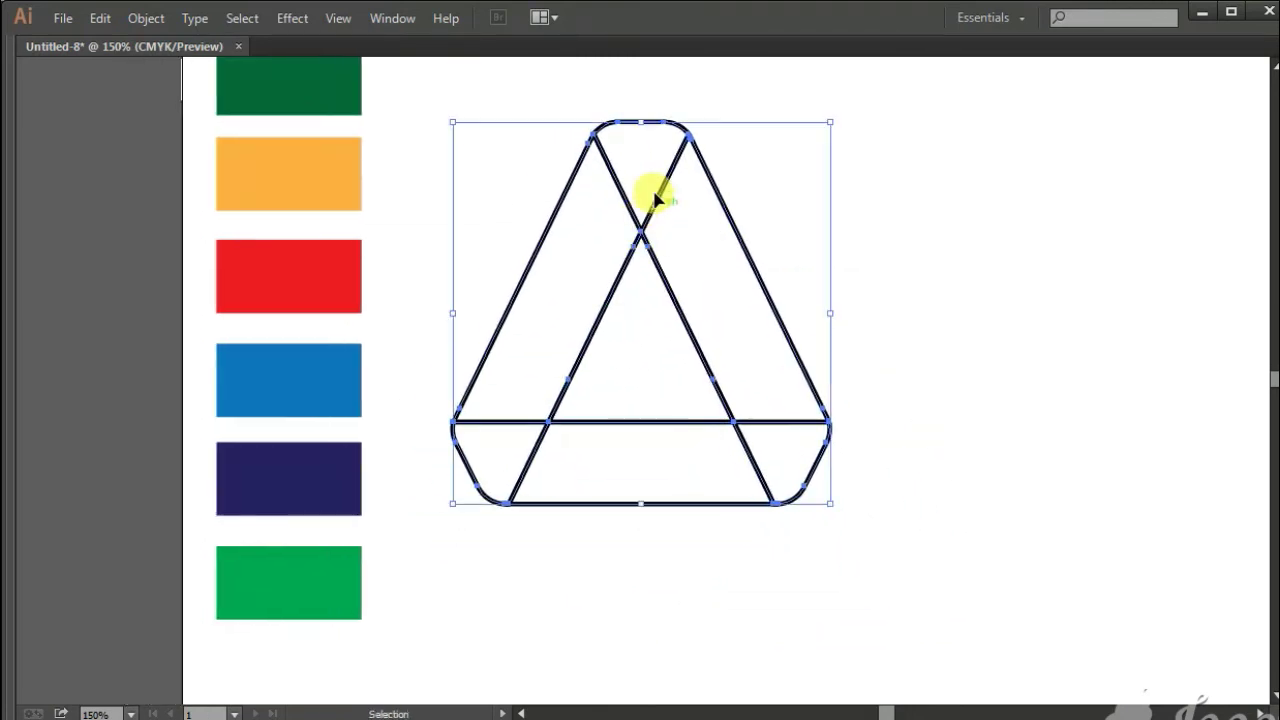
drag(640, 120, 640, 167)
Fine-tune the triangle's position and height beside the swatches.
key(z)
alt+click(630, 238)
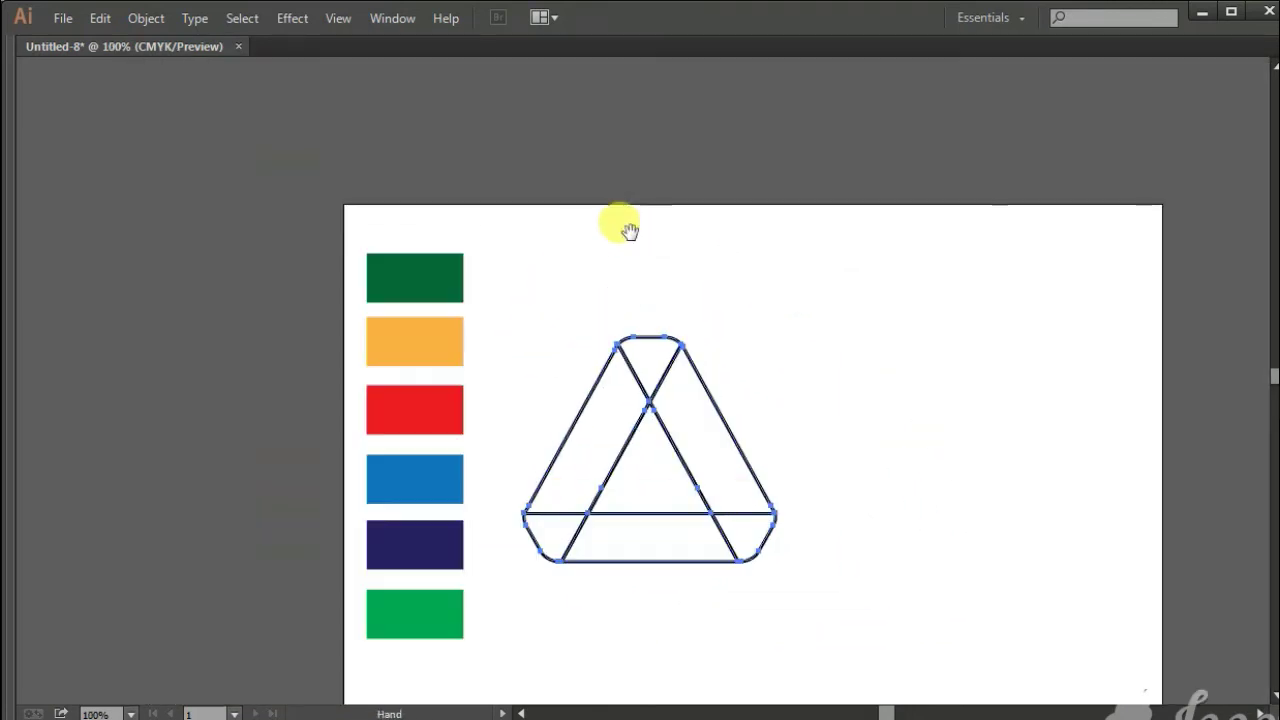
drag(330, 58, 855, 522)
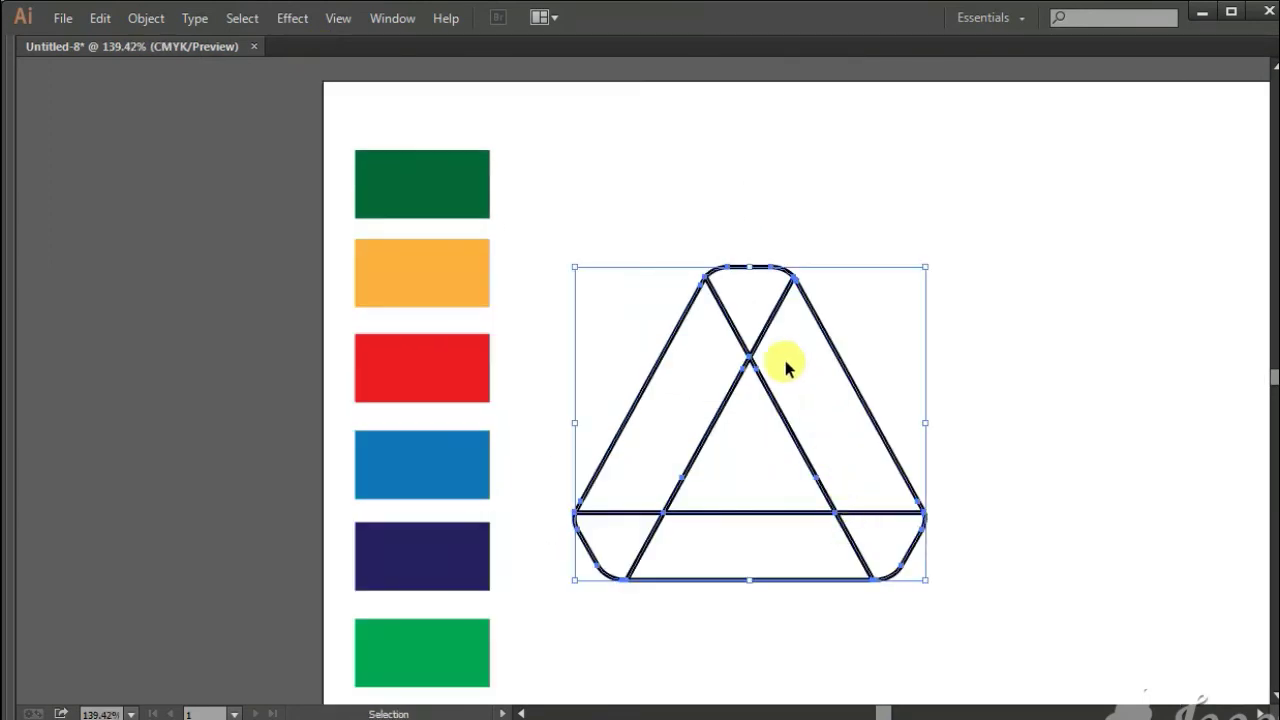
drag(752, 358, 720, 336)
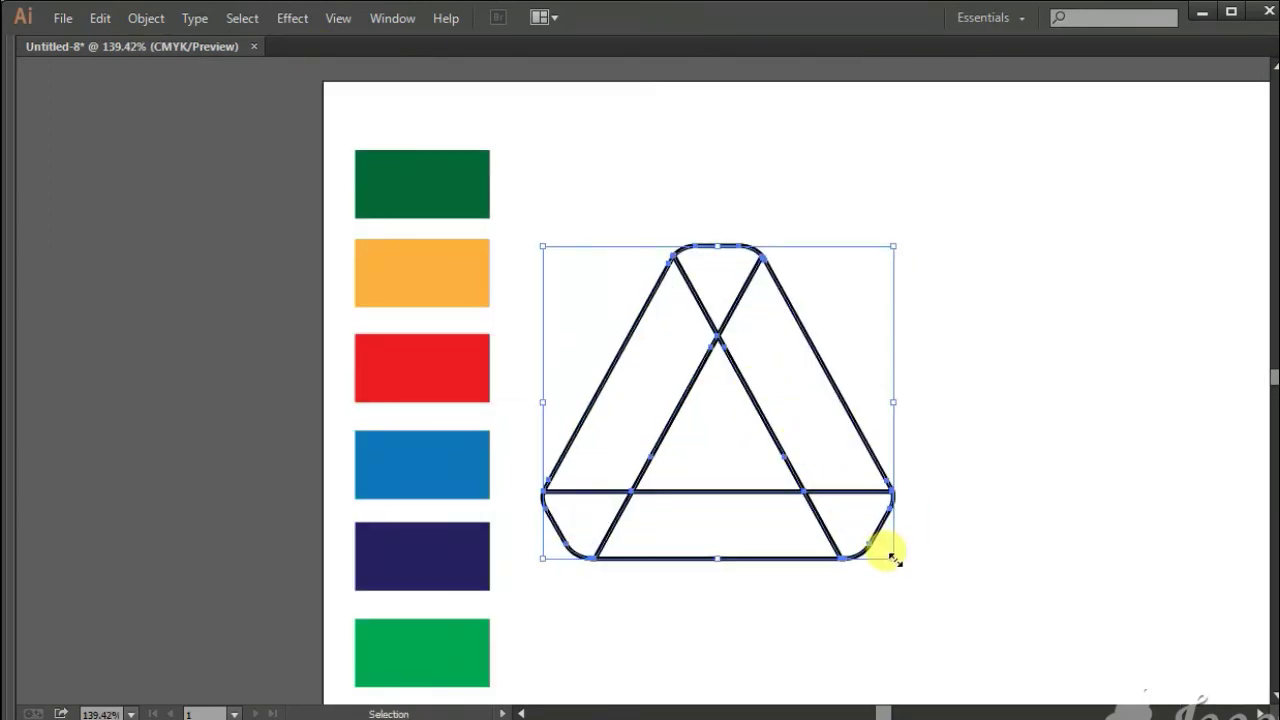
drag(893, 558, 892, 533)
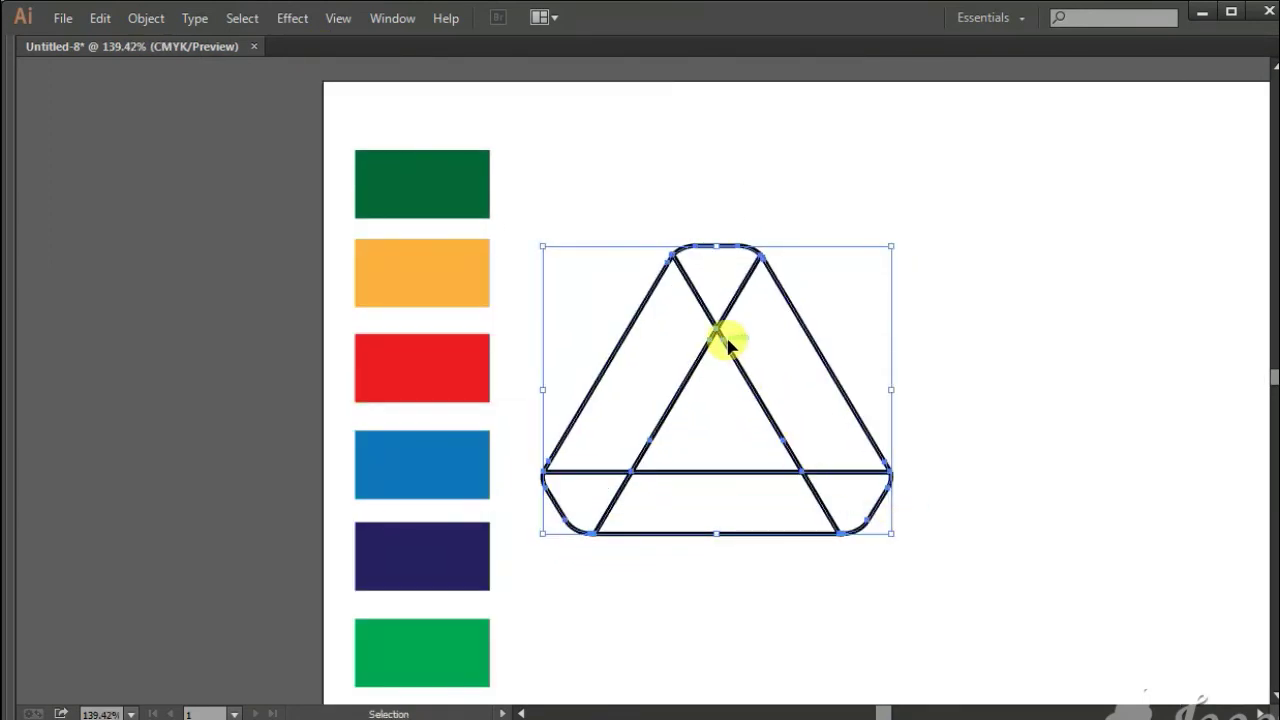
drag(727, 343, 736, 354)
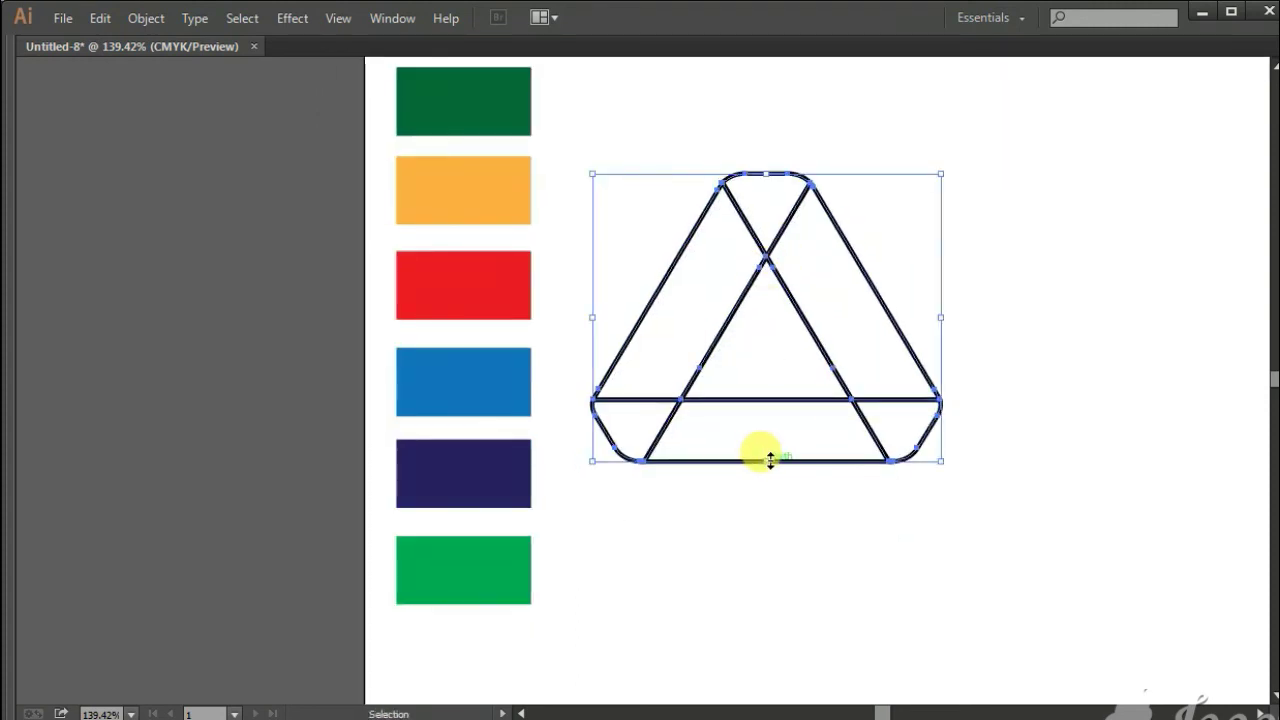
drag(770, 460, 772, 479)
drag(751, 403, 730, 494)
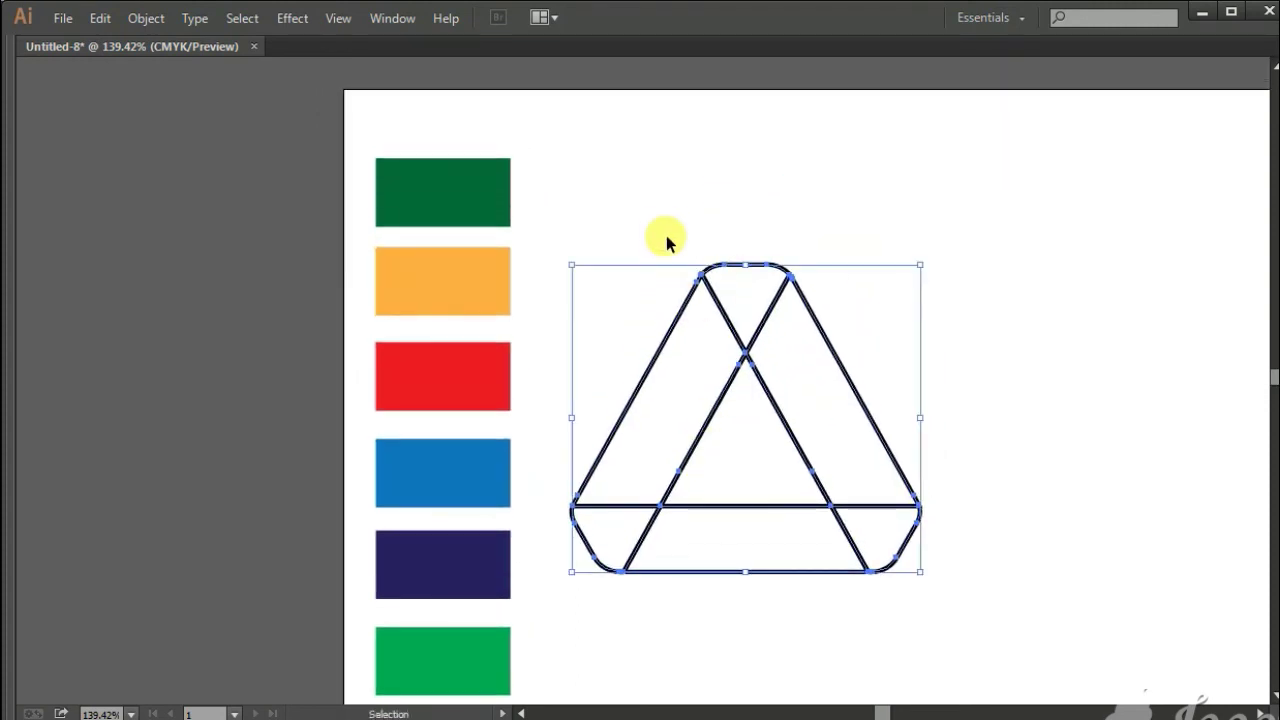
click(734, 246)
Fill the top piece dark green and the right leg orange from the swatches.
click(779, 292)
key(Tab)
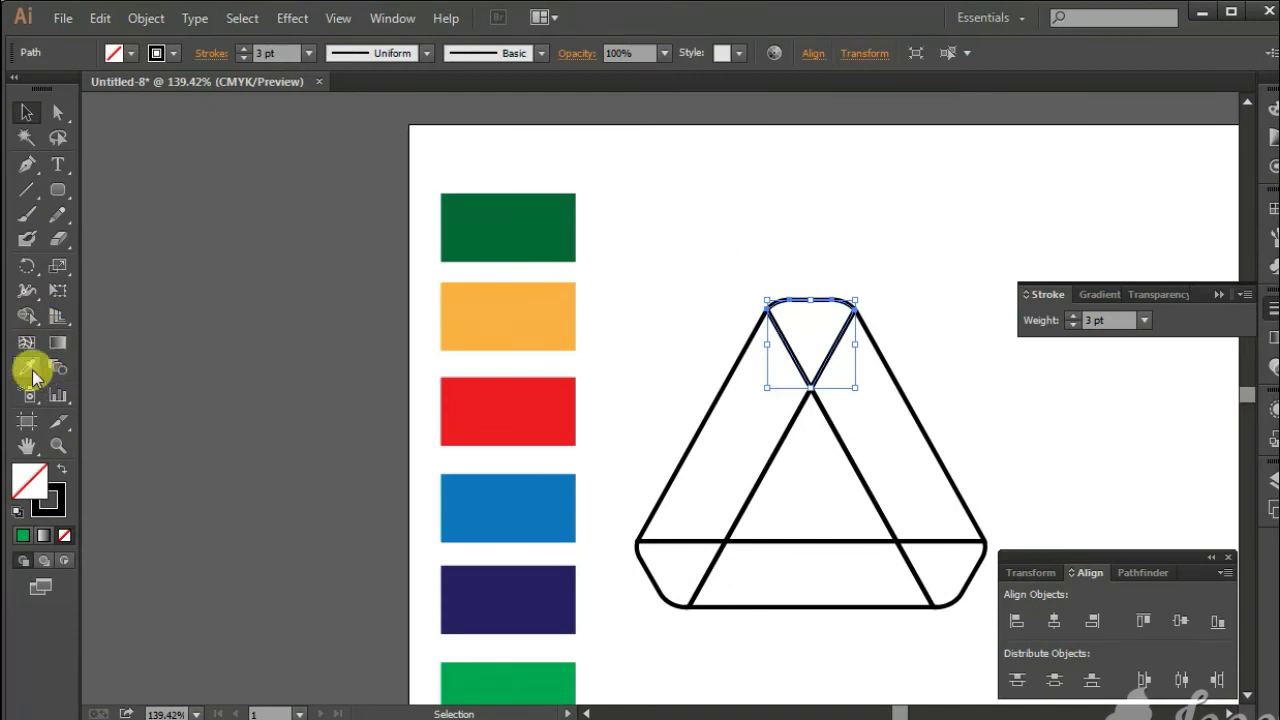
click(33, 375)
click(488, 200)
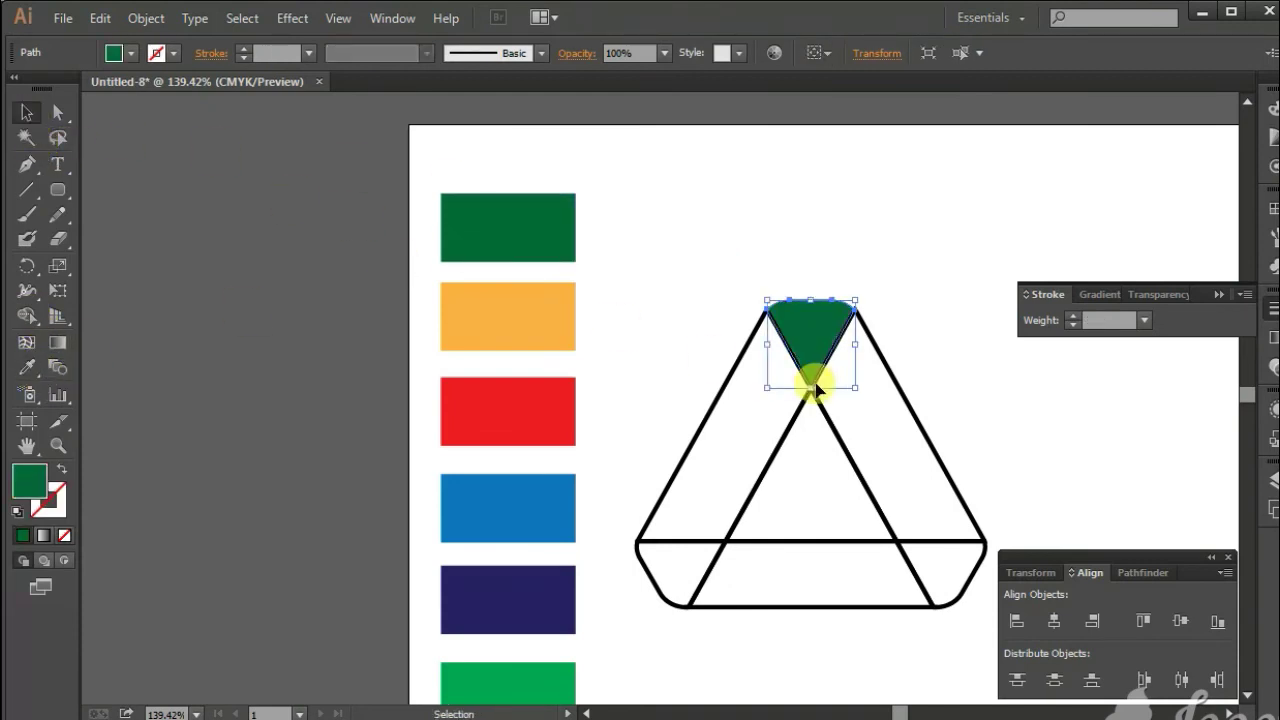
click(885, 401)
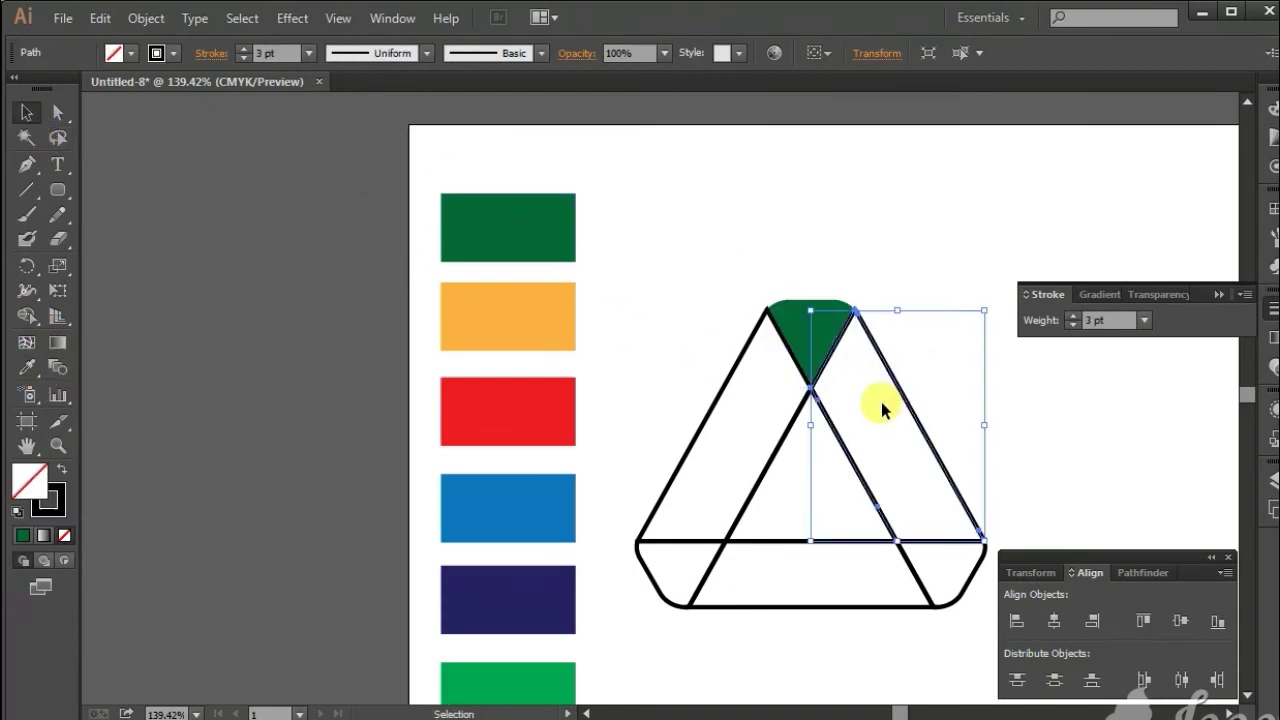
click(33, 375)
click(510, 313)
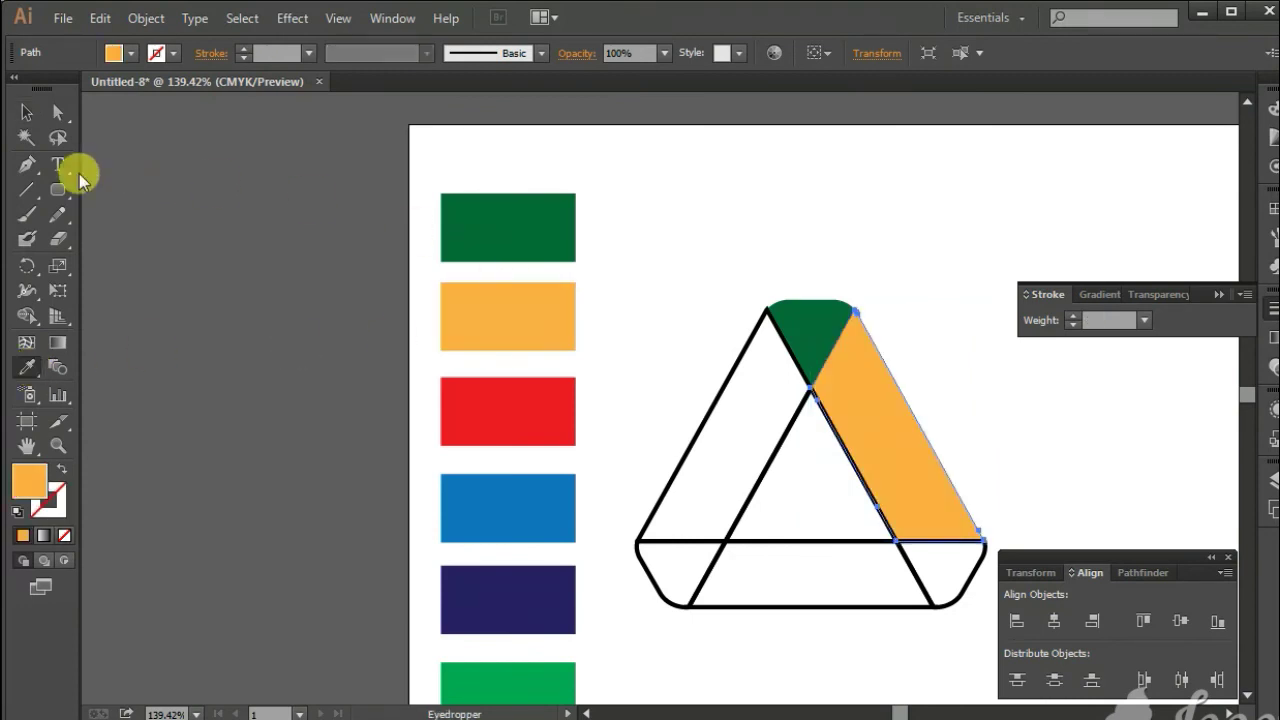
click(27, 113)
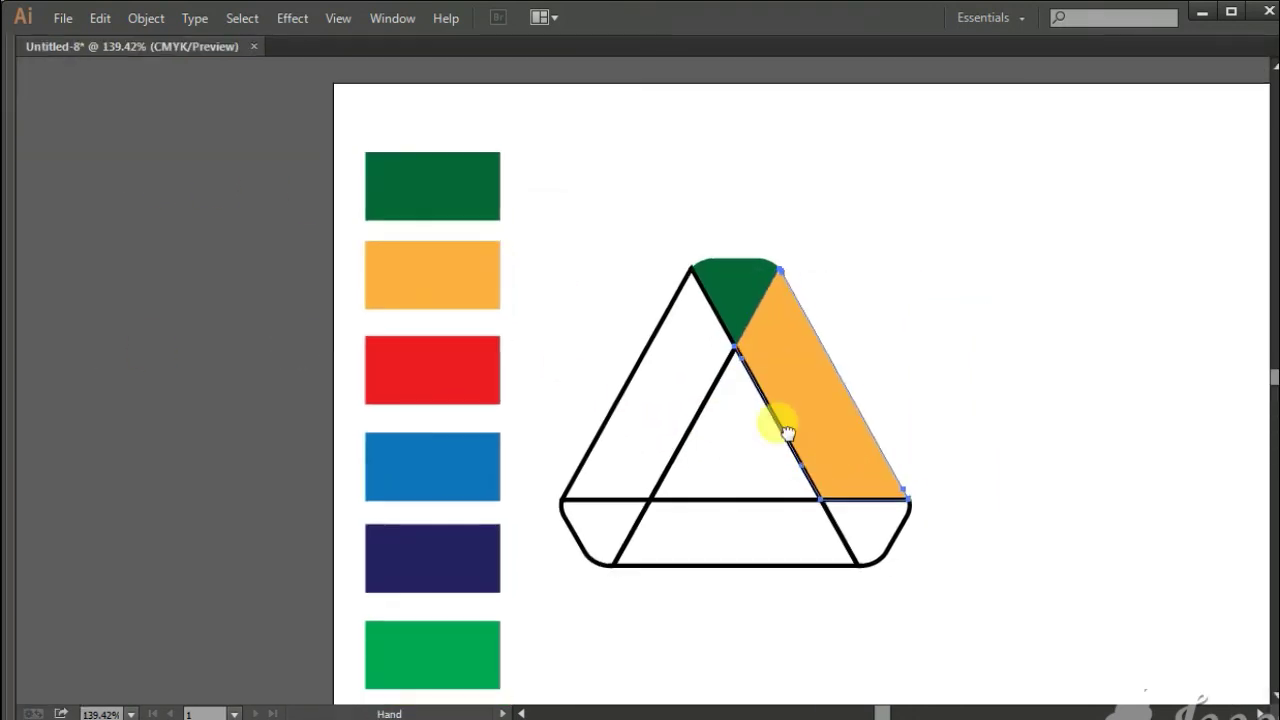
Fill the bottom-right corner piece red and the bottom trapezoid blue.
click(872, 517)
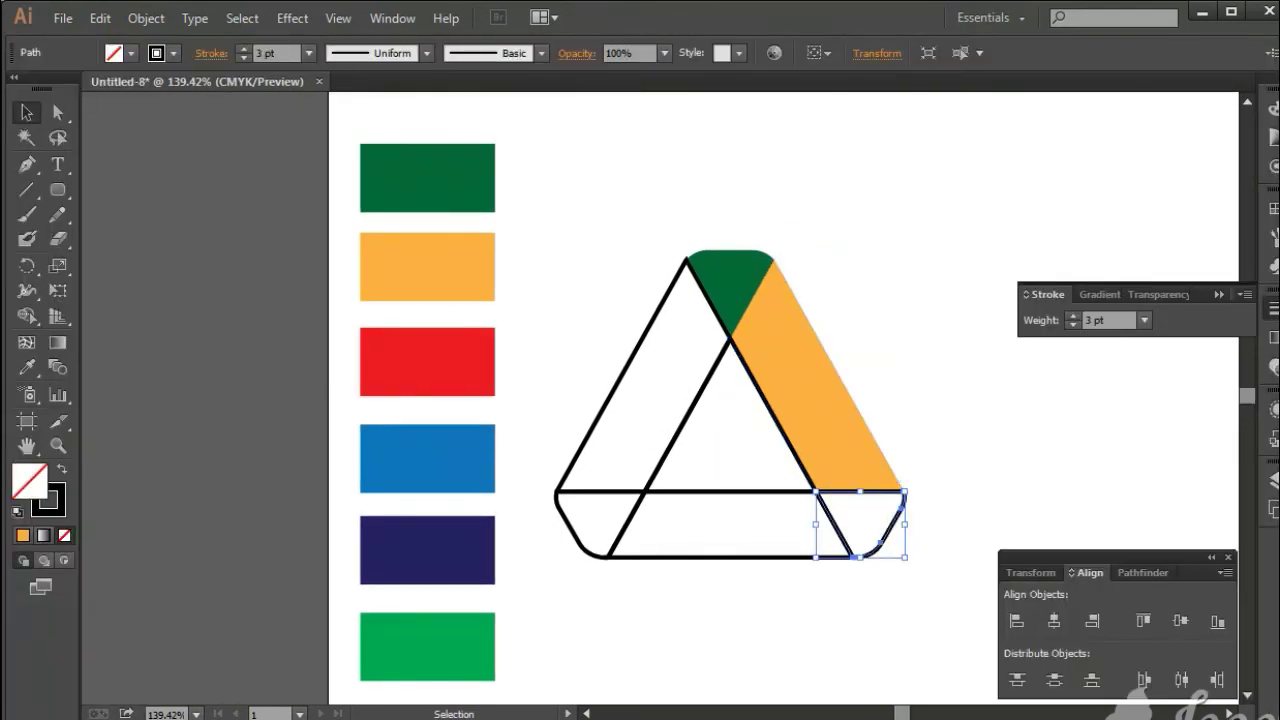
click(28, 372)
click(478, 362)
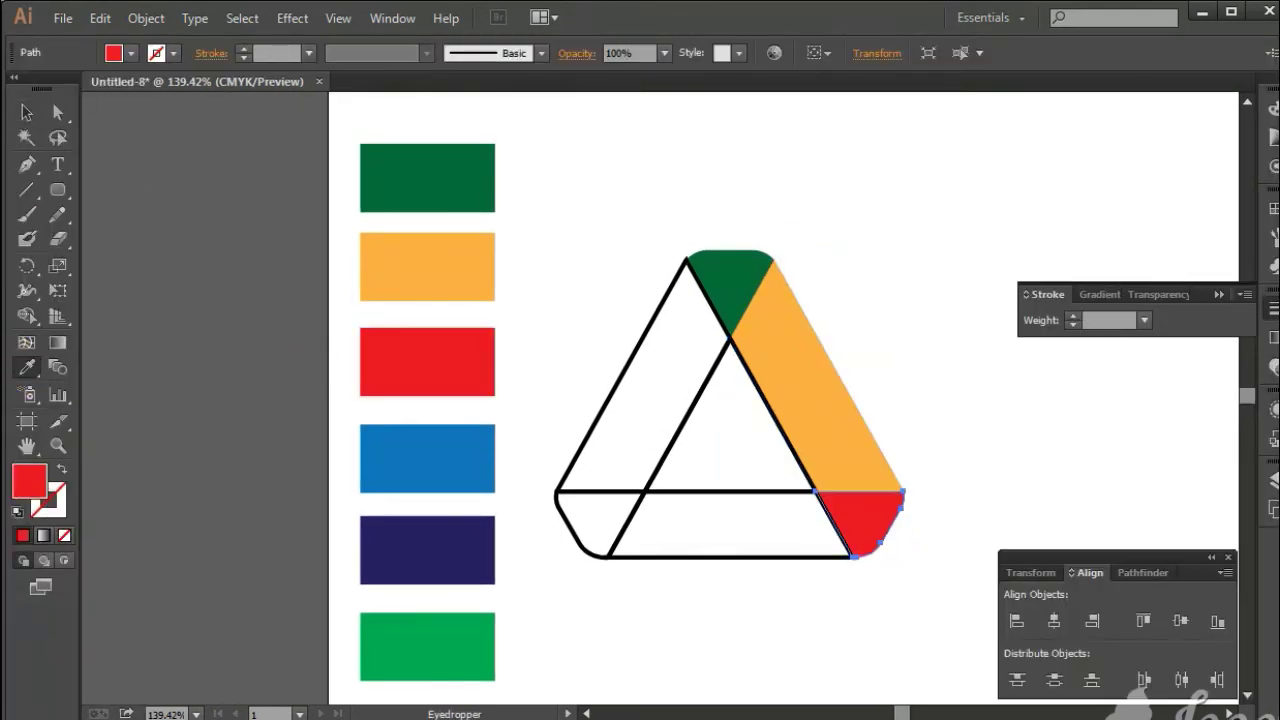
click(25, 120)
drag(658, 588, 708, 534)
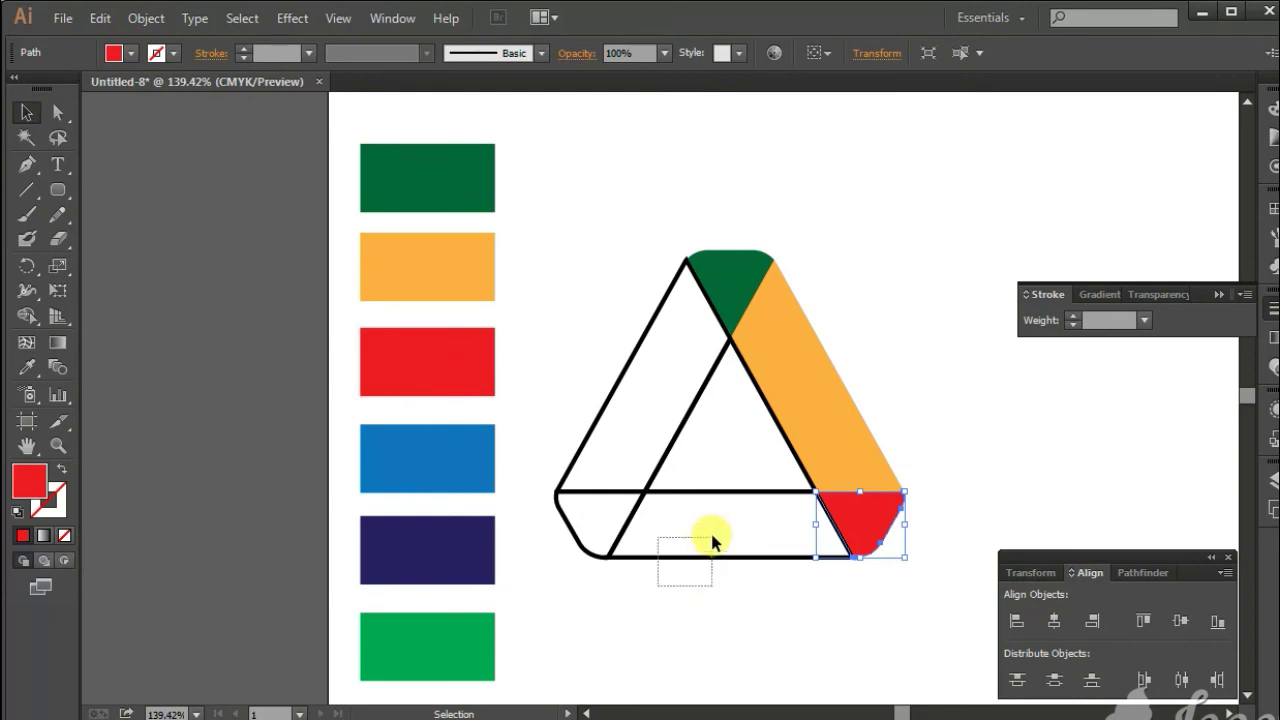
click(22, 372)
click(424, 442)
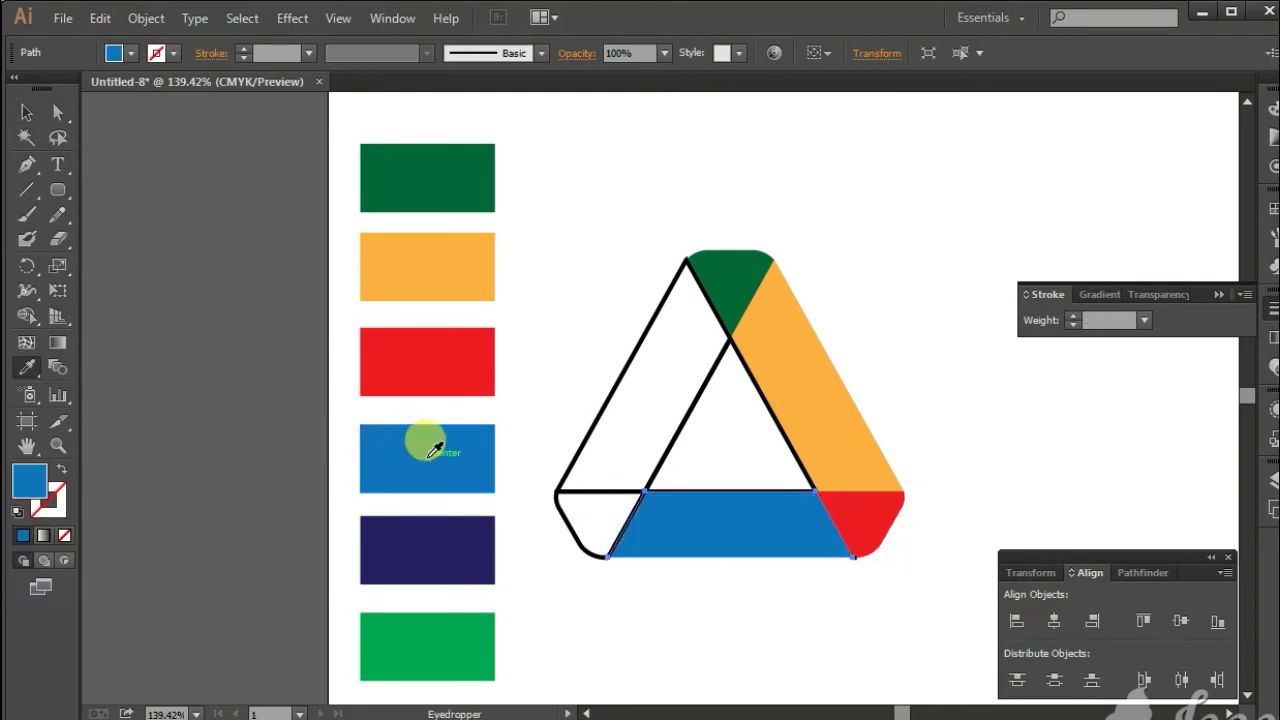
click(40, 115)
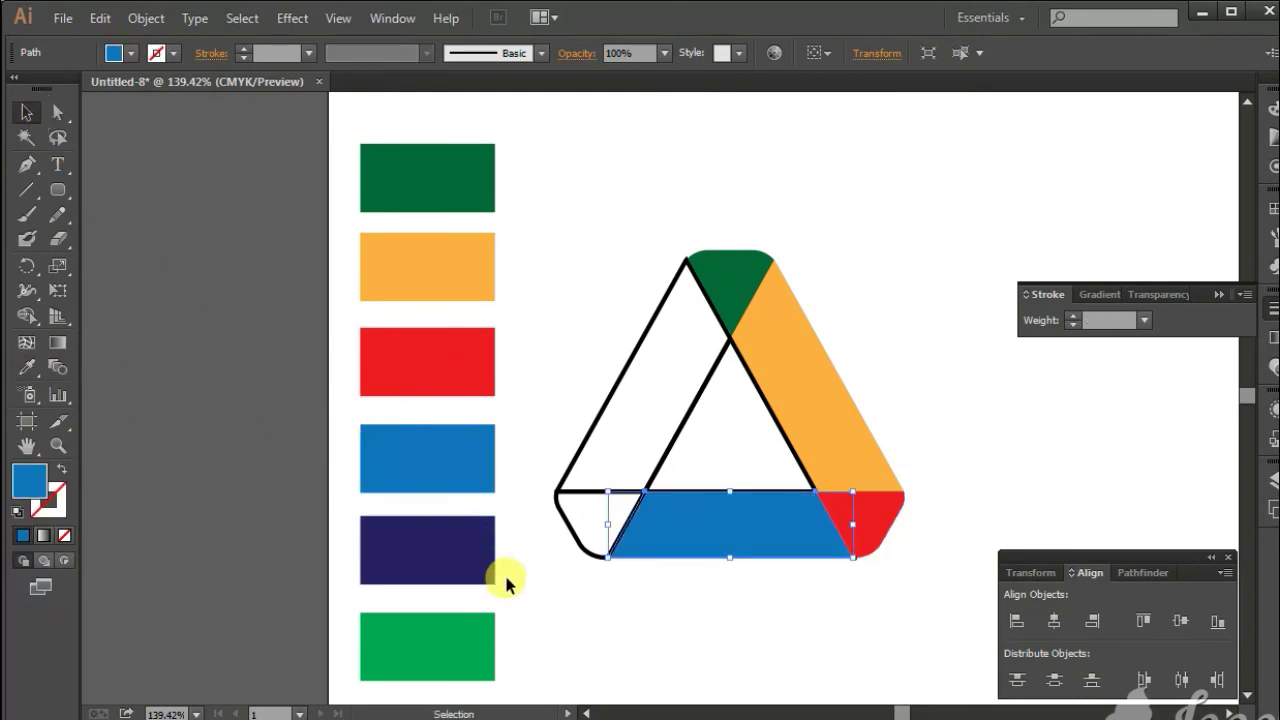
Fill the bottom-left corner piece navy and the left leg green.
click(588, 528)
click(22, 372)
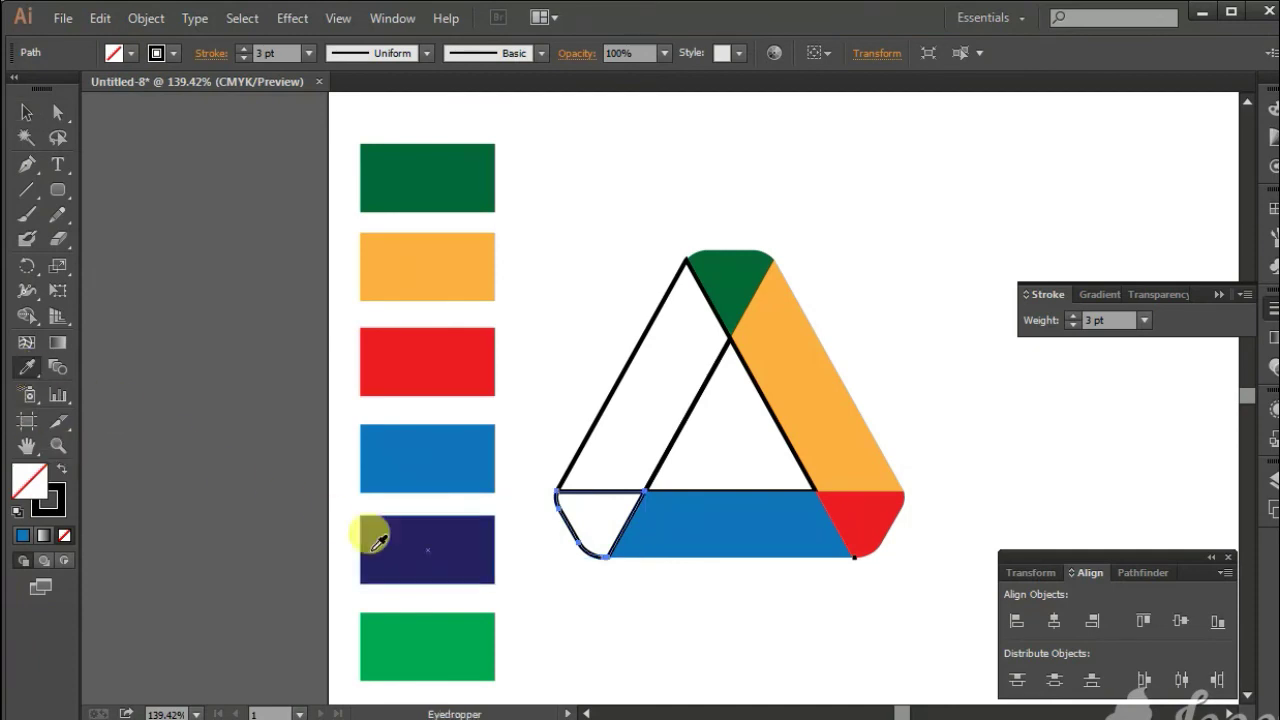
click(405, 530)
click(40, 125)
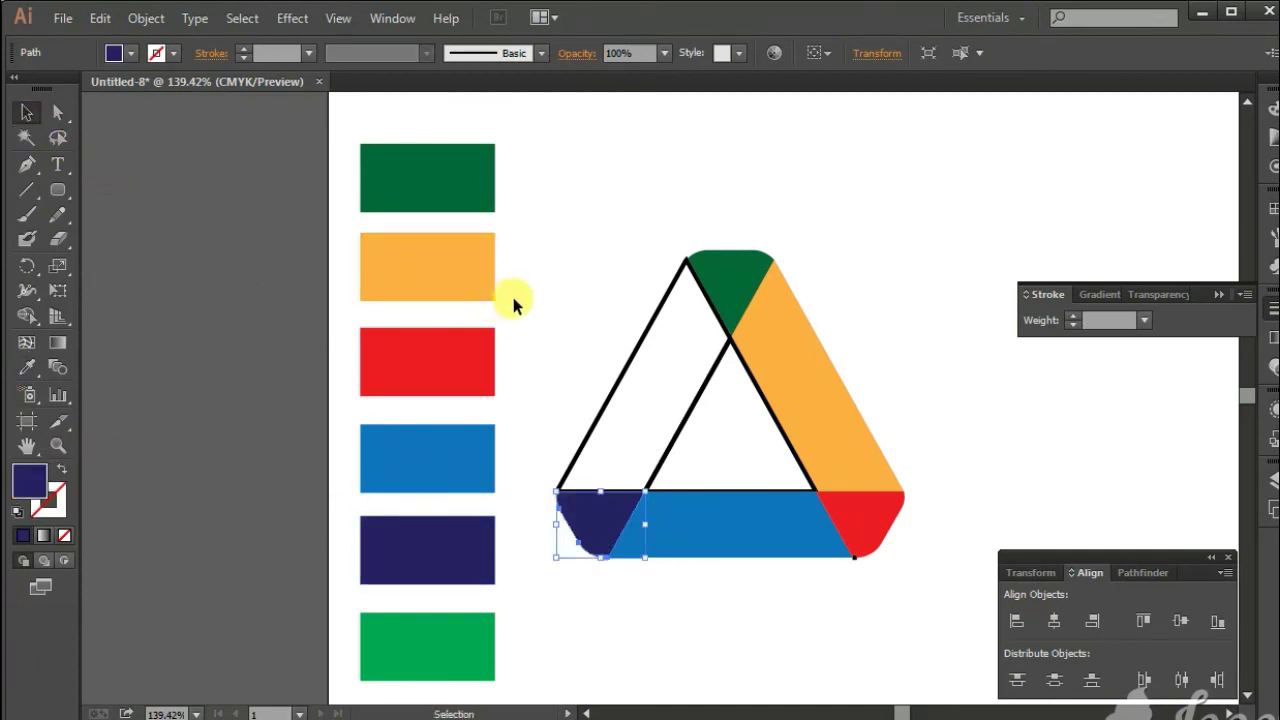
drag(639, 369, 639, 369)
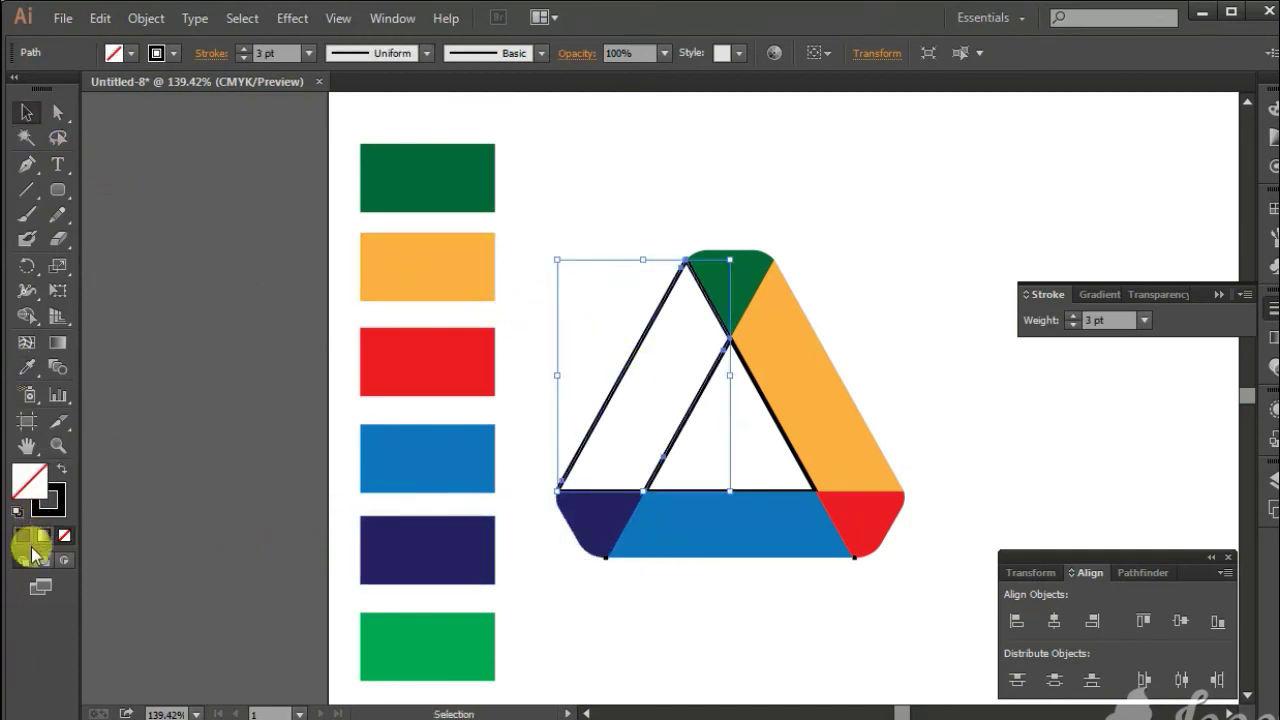
click(22, 372)
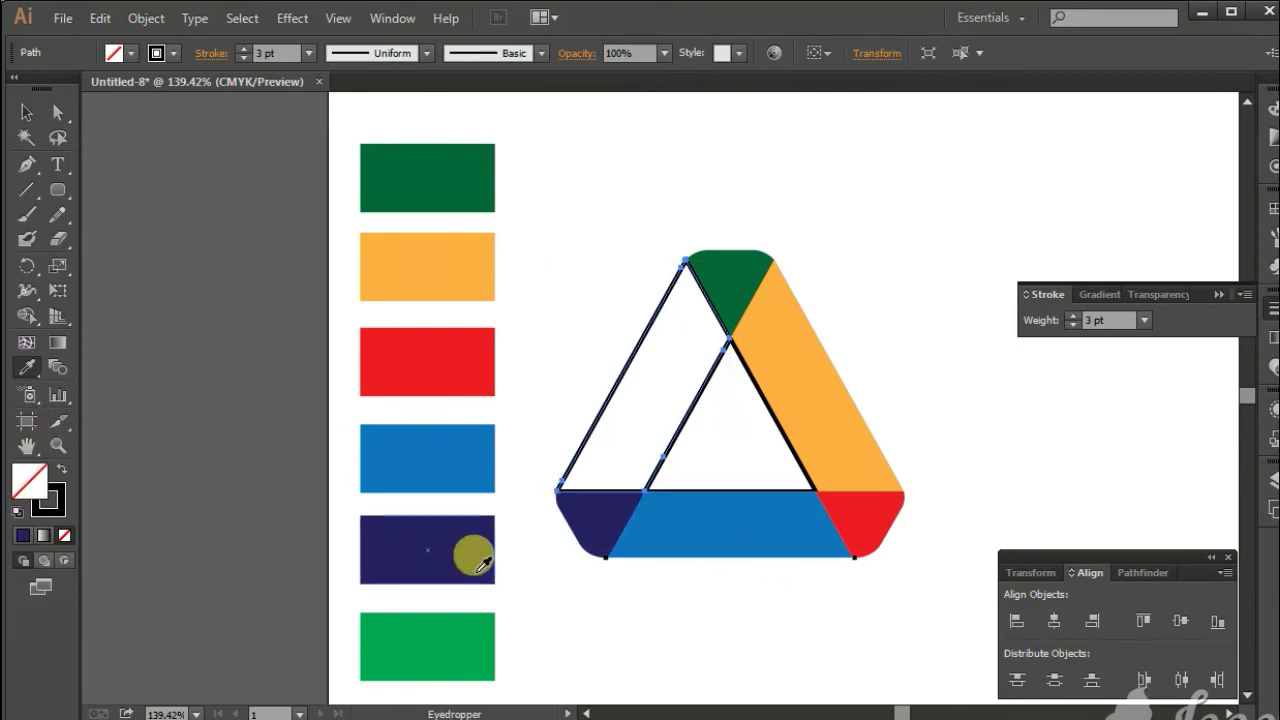
click(421, 627)
click(26, 112)
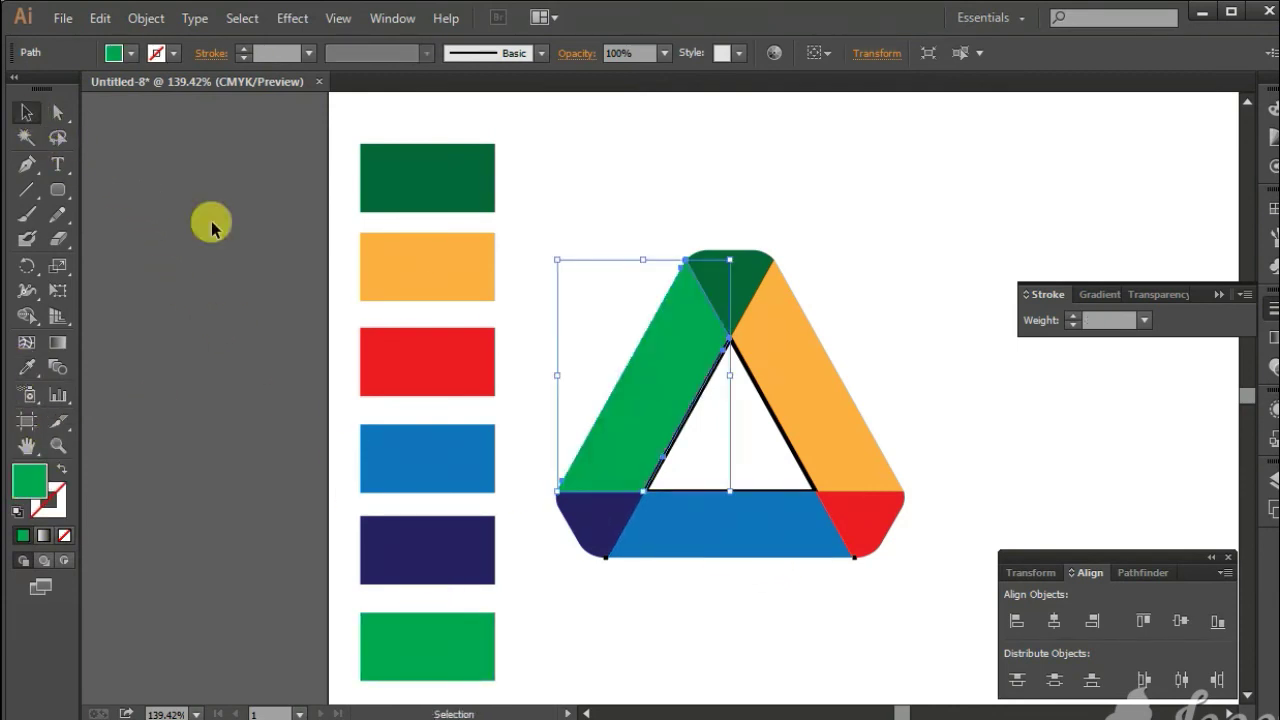
Delete the inner white triangle outline.
click(640, 210)
click(755, 387)
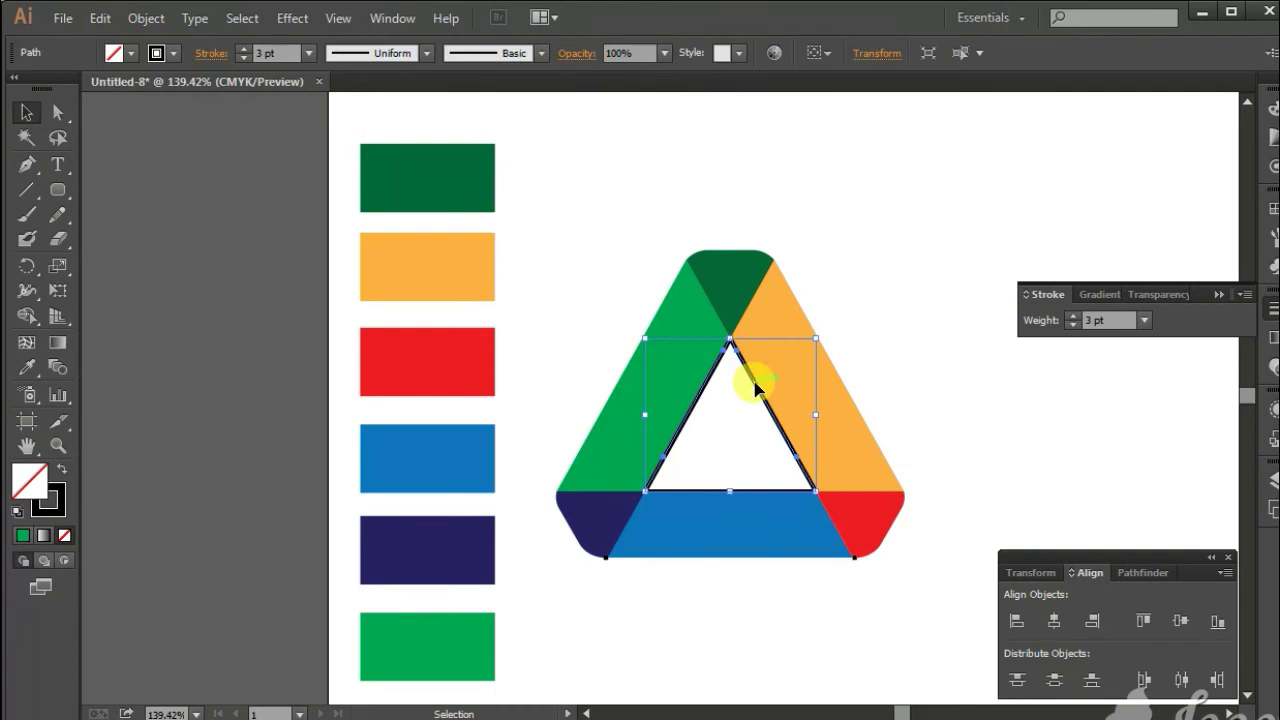
key(Delete)
key(Tab)
Select the whole coloured logo and drag it about 85 pt right, restoring the panels.
drag(498, 181, 858, 540)
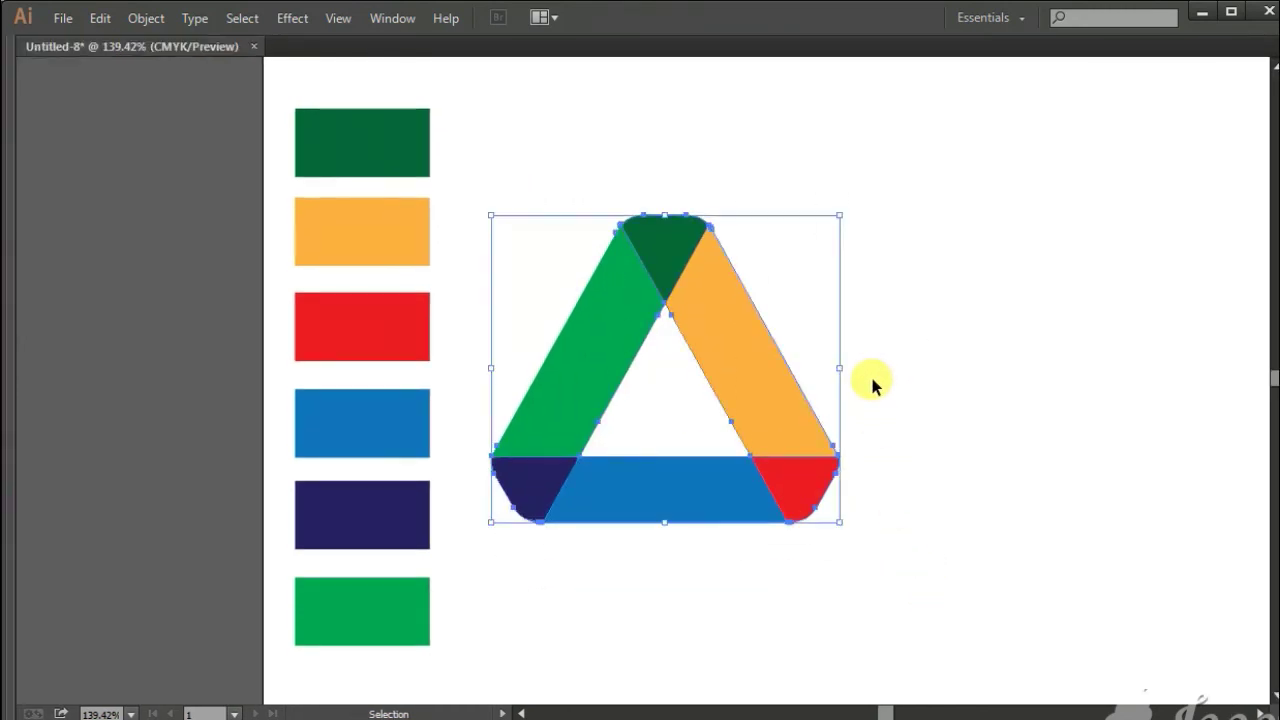
click(752, 373)
mouse_move(757, 380)
mouse_down()
mouse_move(874, 344)
mouse_move(689, 323)
mouse_move(675, 335)
mouse_up()
key(Tab)
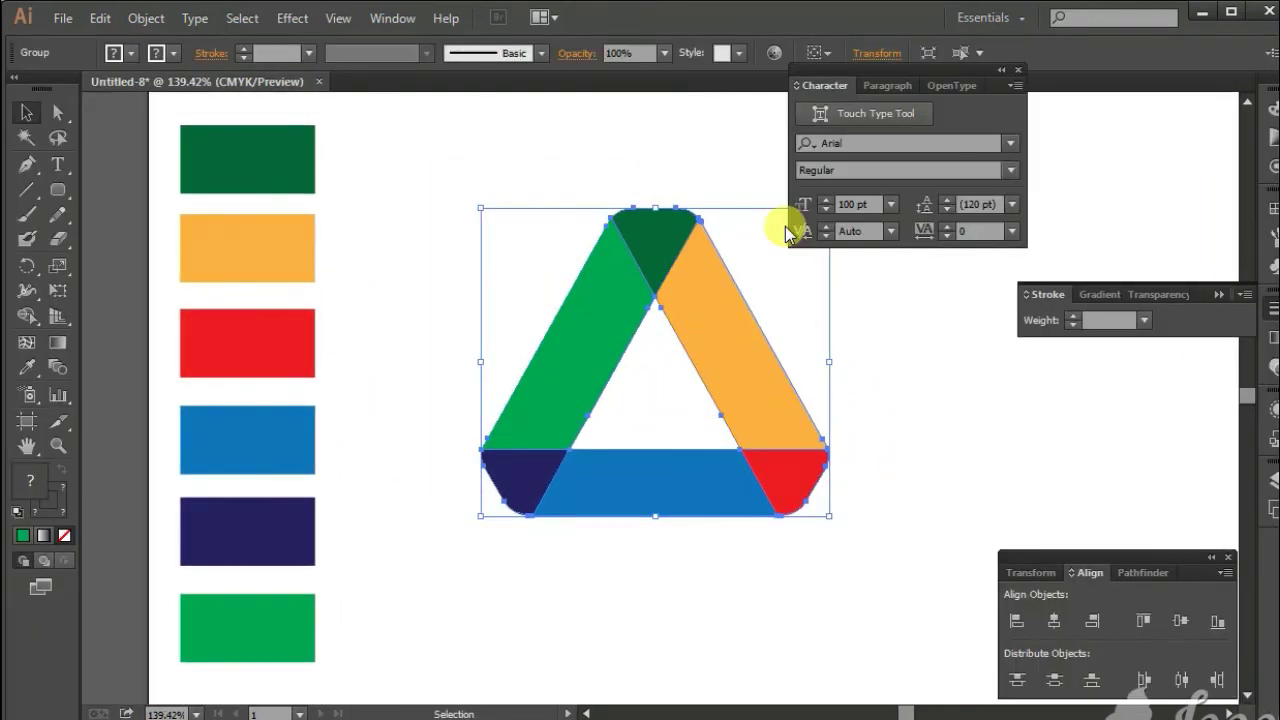
Add the text 'Google Drive' below the logo.
click(58, 165)
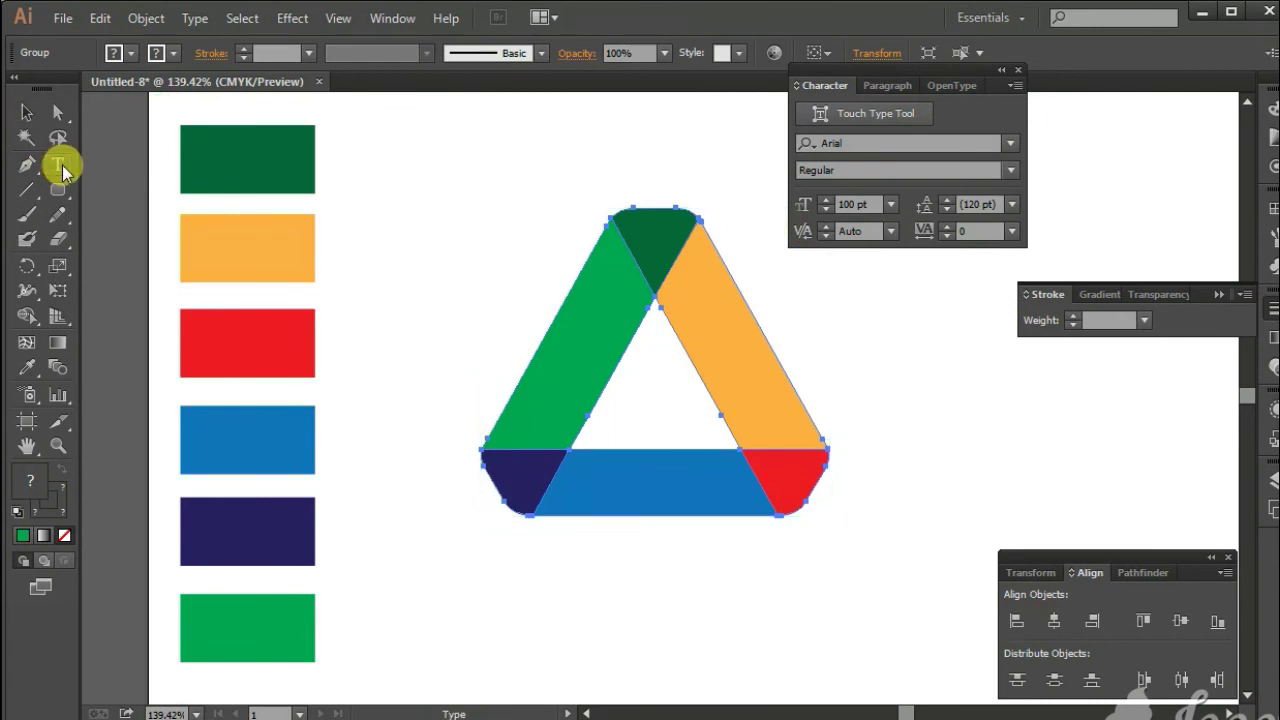
click(425, 592)
text(Goo)
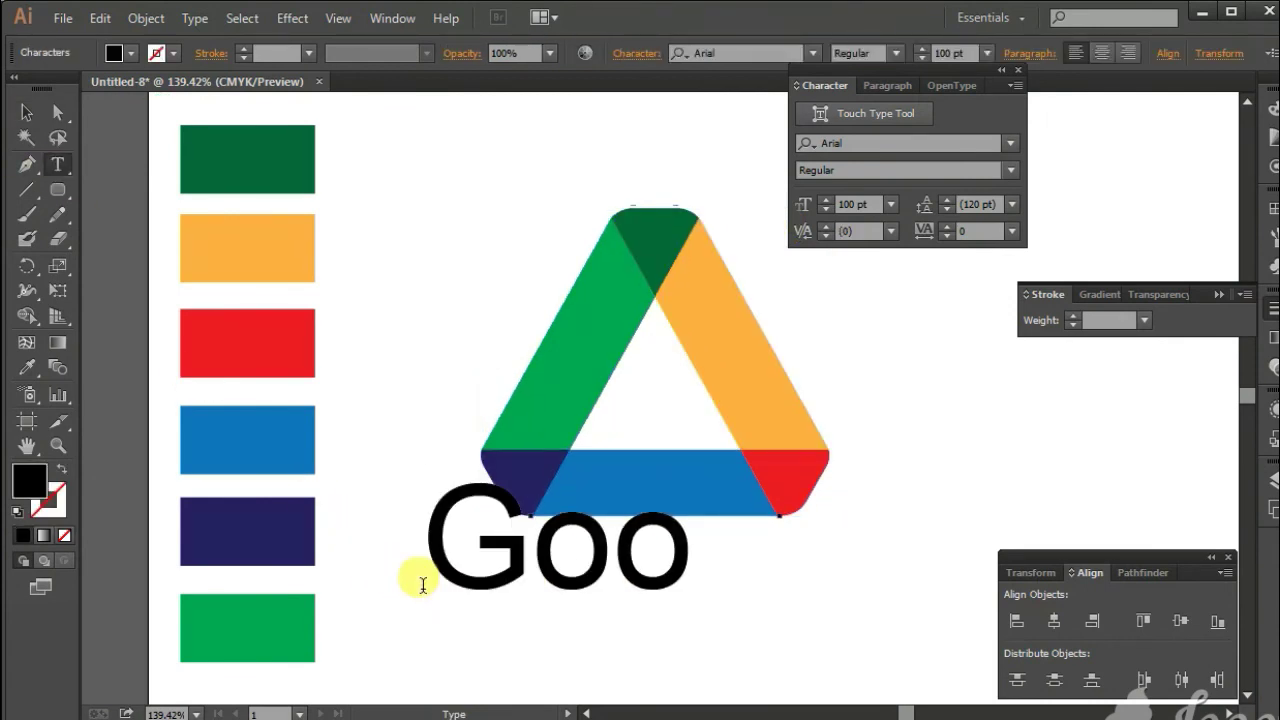
text(gle Driv)
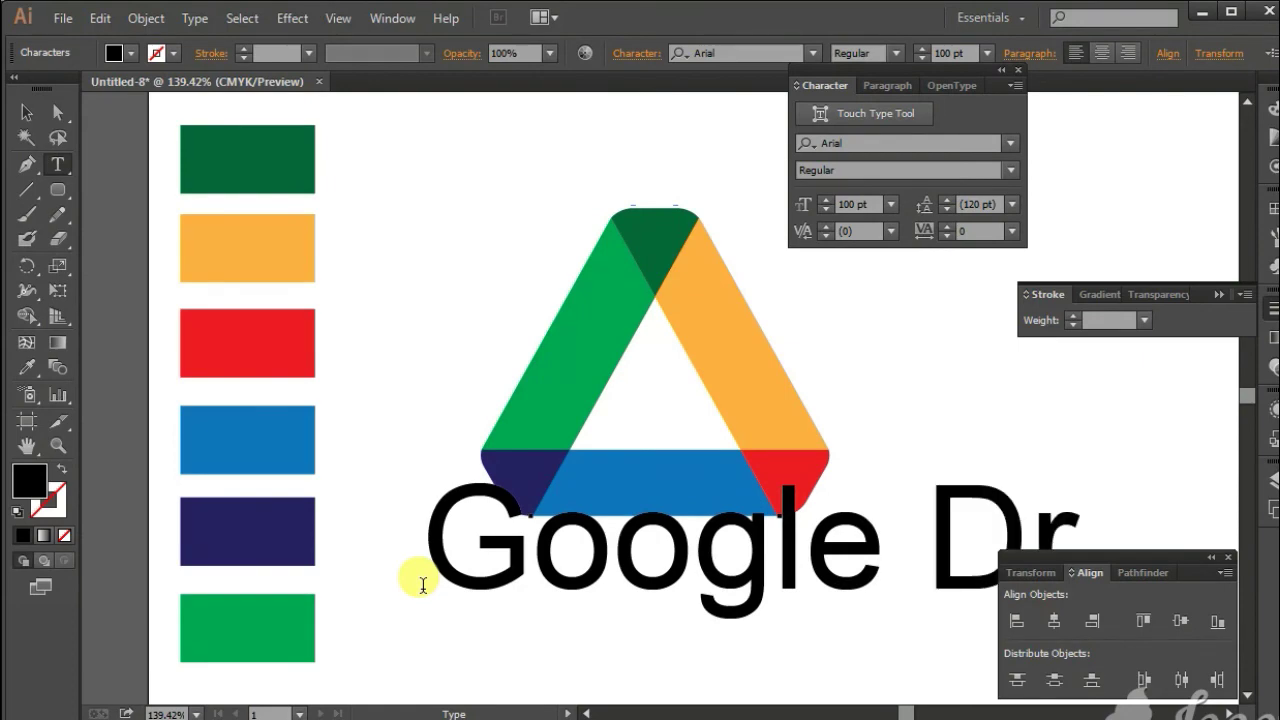
text(e)
key(Escape)
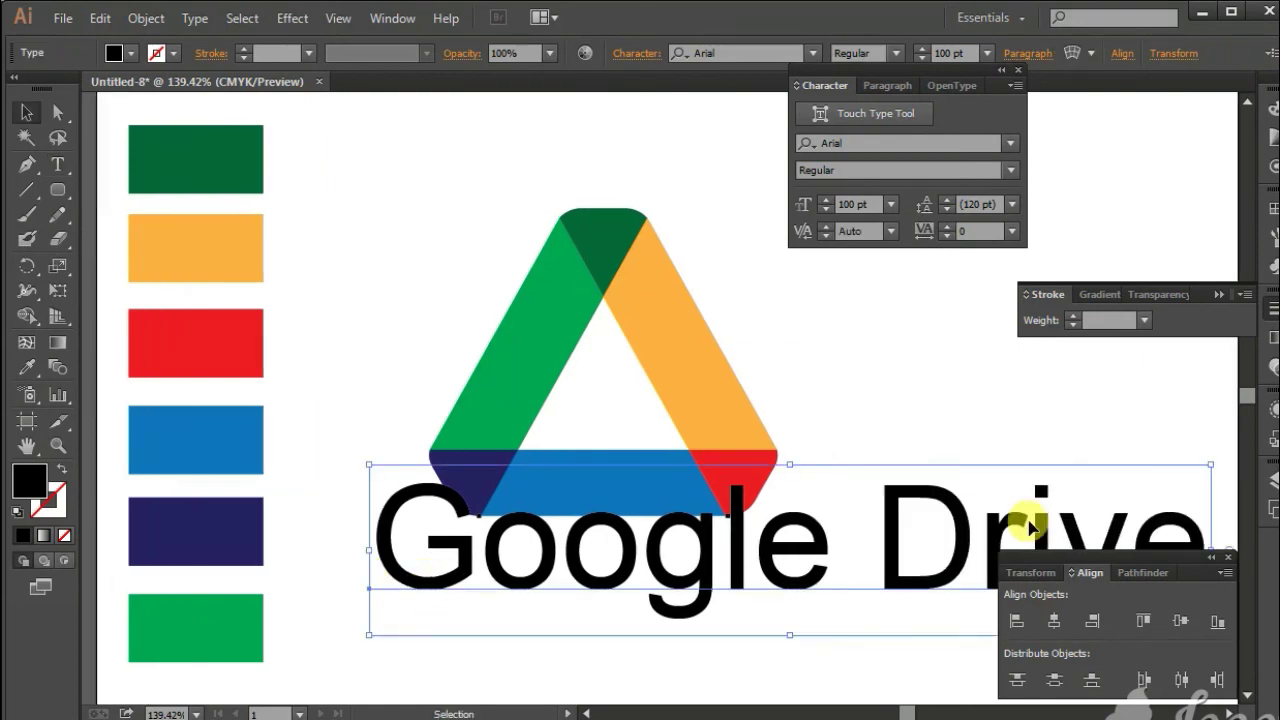
Shrink the text to the logo's width and place it just beneath.
key(Tab)
drag(1150, 516, 794, 557)
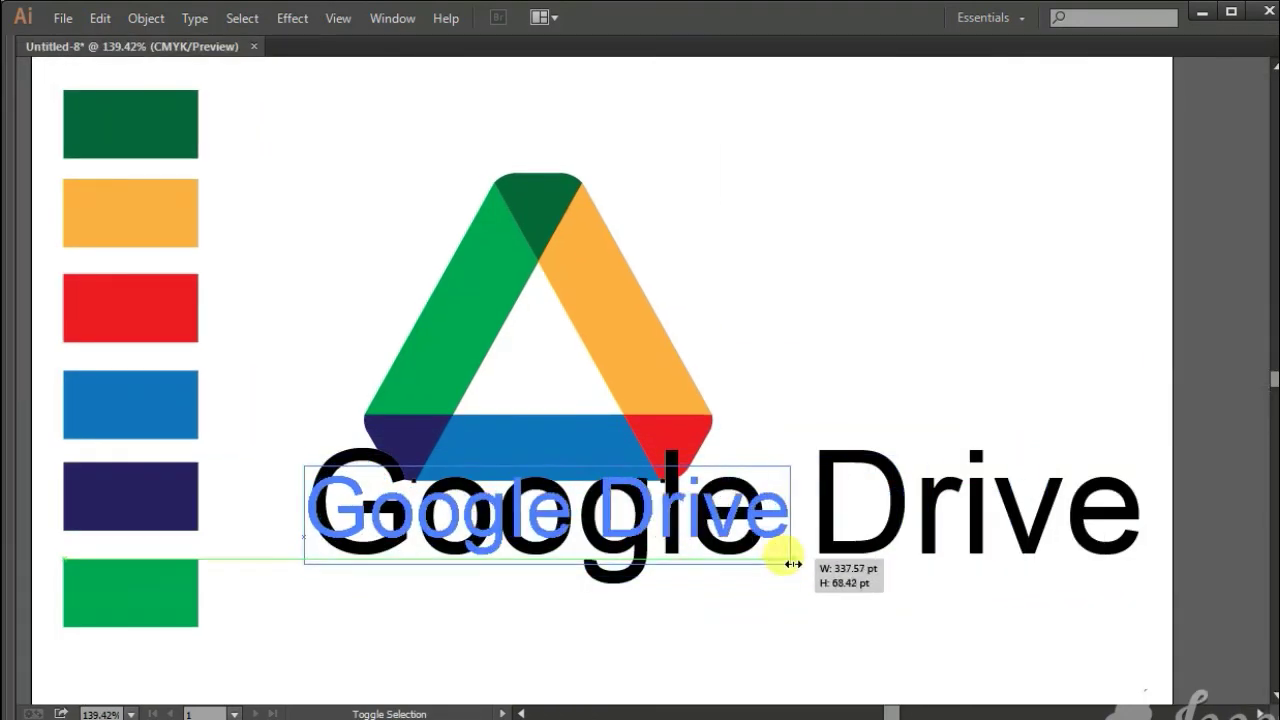
mouse_move(643, 534)
mouse_down()
mouse_move(634, 557)
mouse_move(663, 450)
mouse_move(634, 529)
mouse_up()
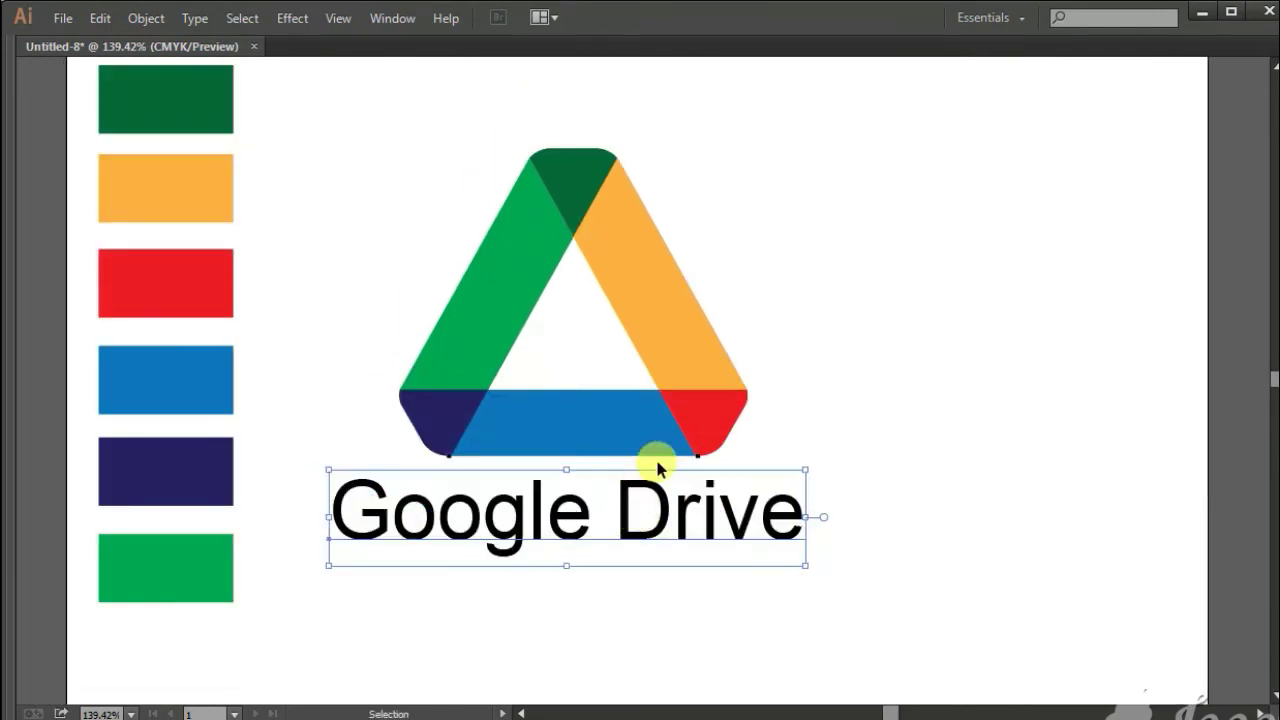
Move the logo and 'Google Drive' text up and left together.
click(277, 131)
drag(320, 149, 800, 571)
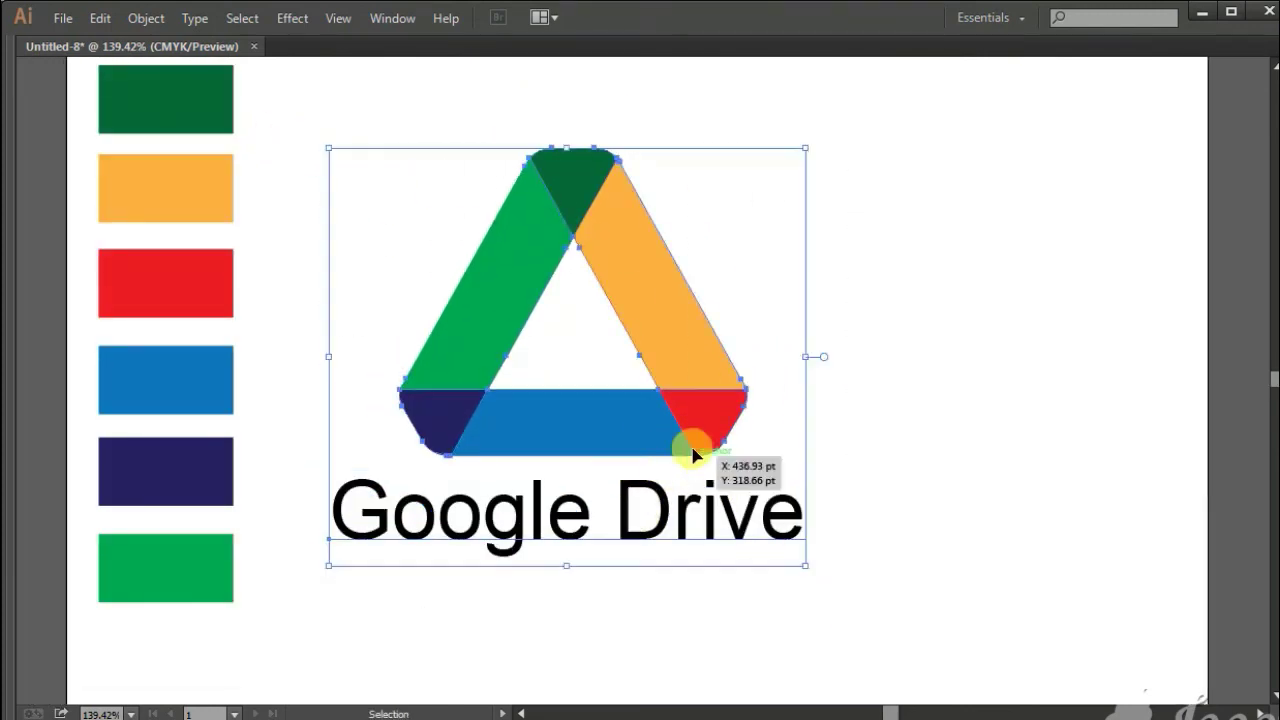
drag(670, 411, 652, 378)
click(754, 428)
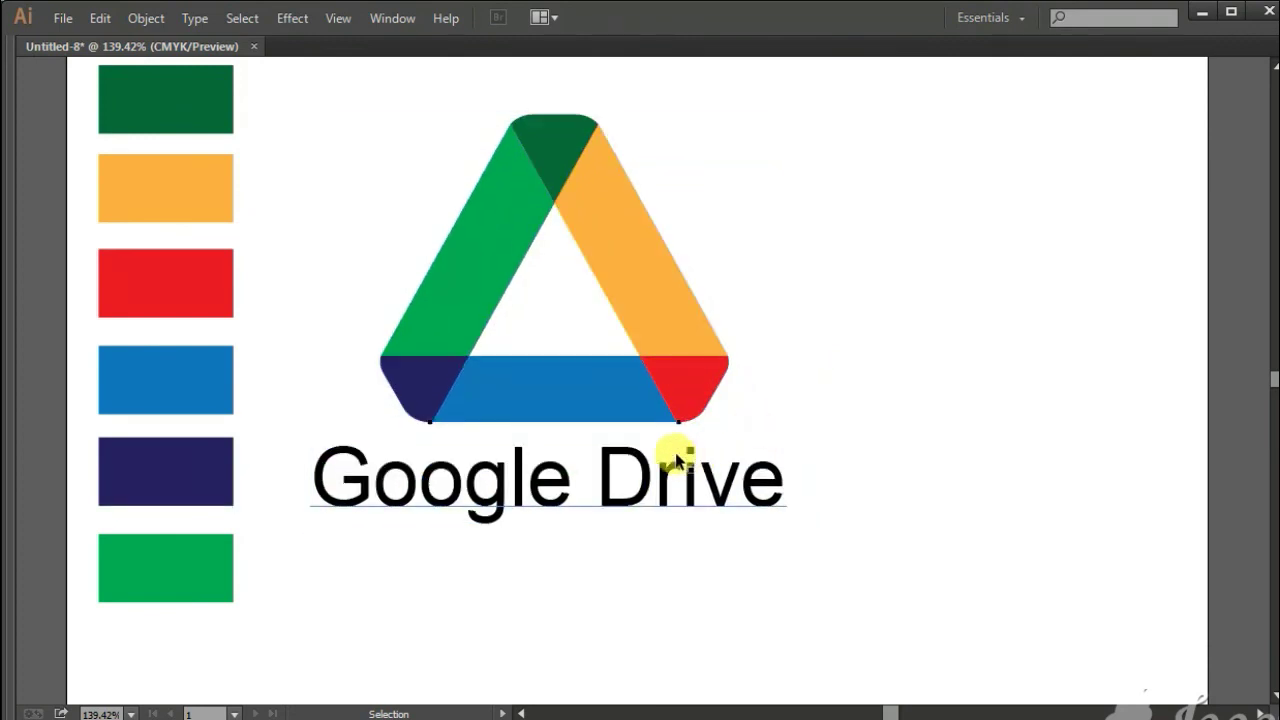
Nudge the logo to sit snugly above the text, then zoom out to the artboard.
drag(674, 423, 681, 409)
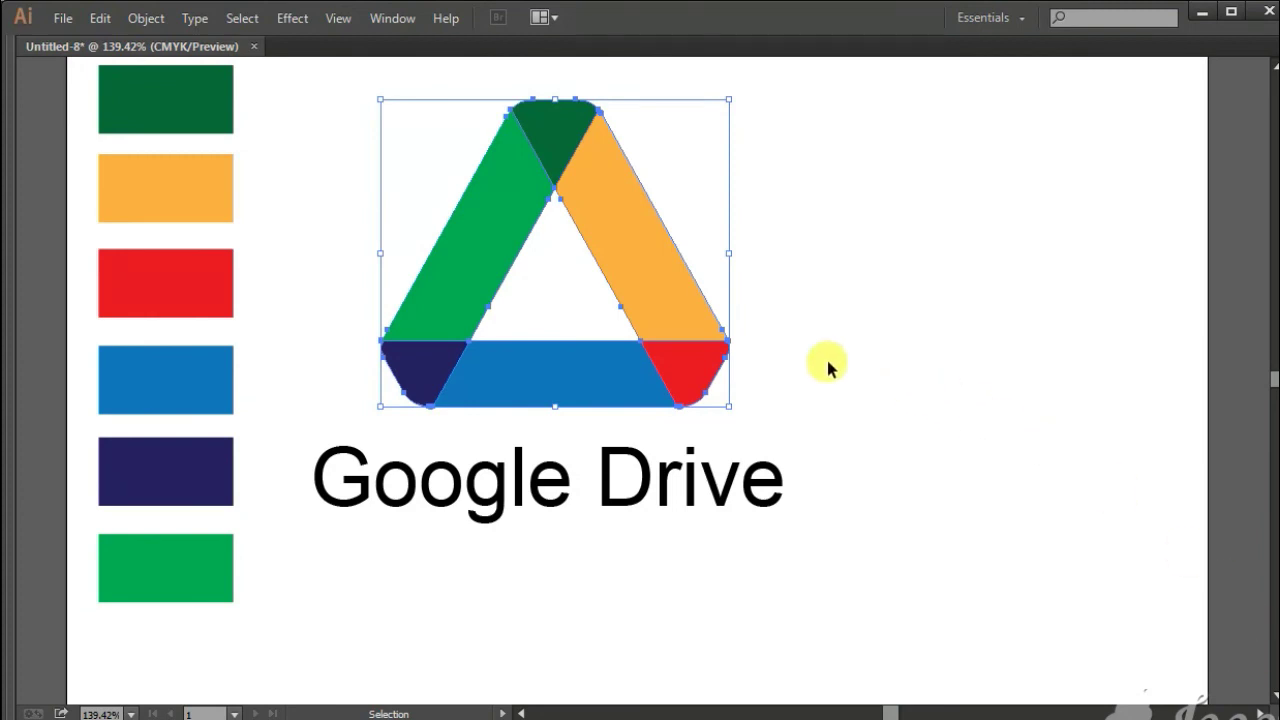
drag(694, 353, 694, 365)
click(837, 334)
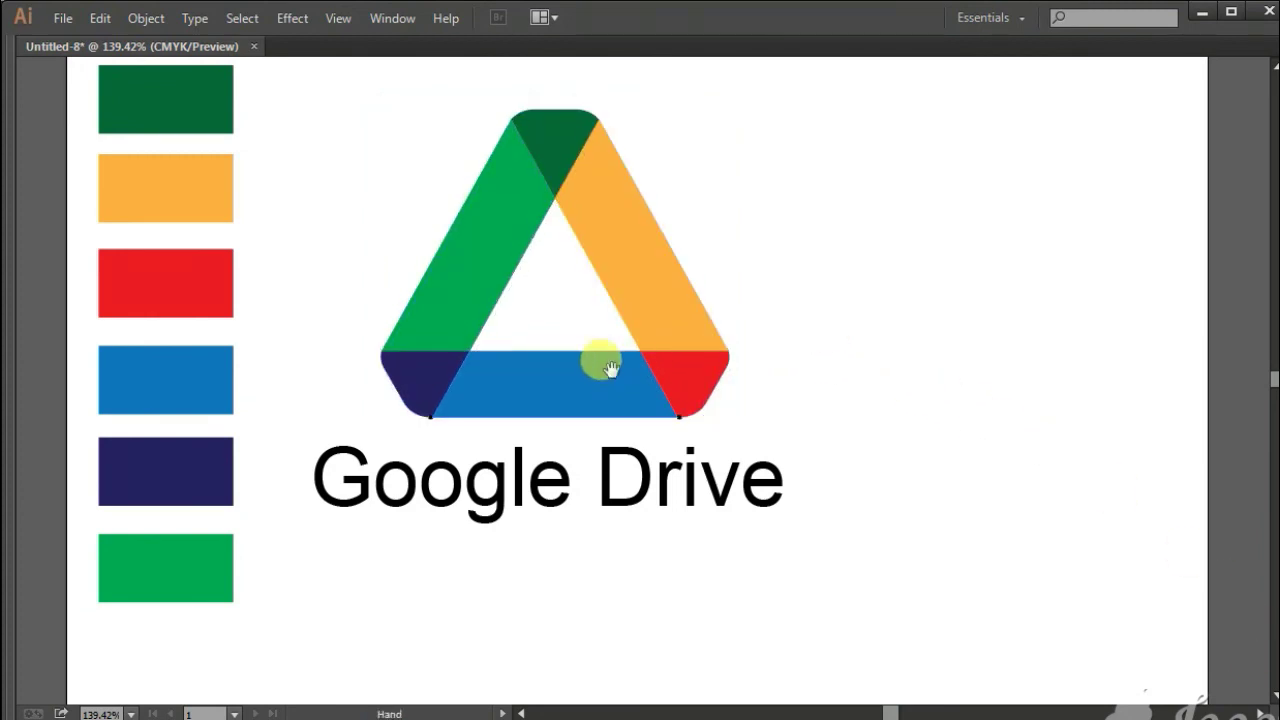
ctrl+alt+click(611, 368)
ctrl+alt+click(612, 376)
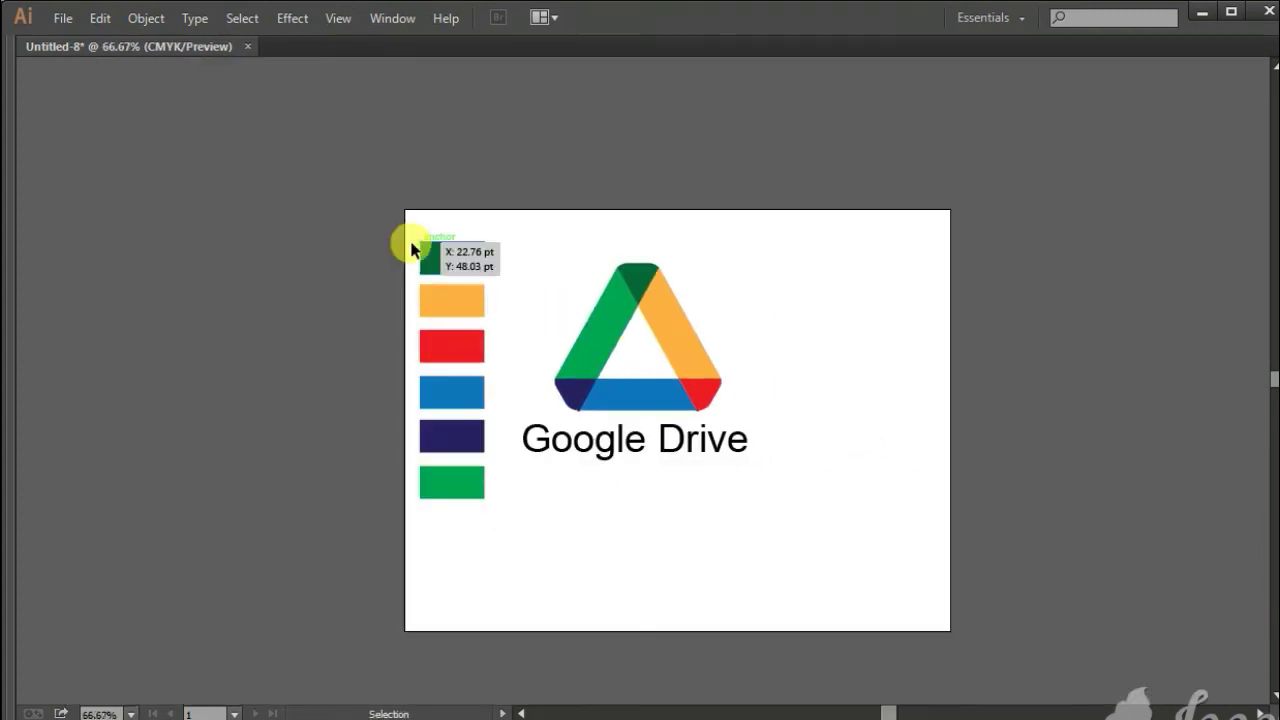